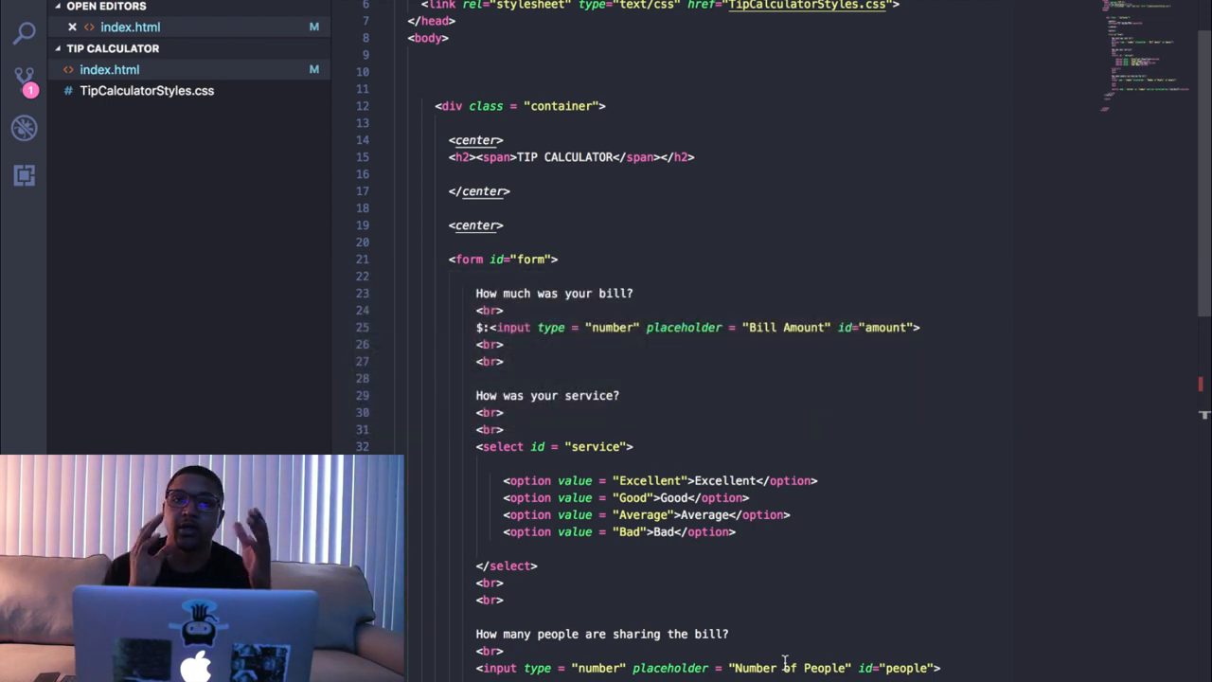
scroll(784, 661, down, 8)
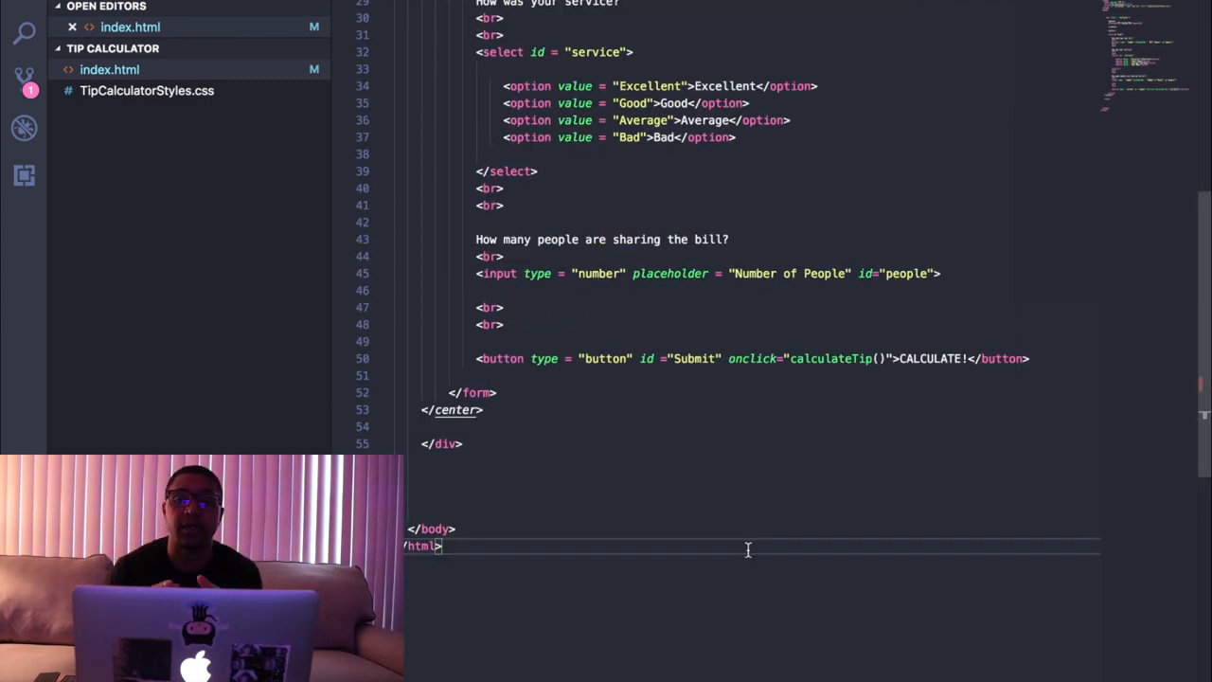
scroll(435, 117, up, 8)
scroll(434, 117, down, 8)
scroll(435, 117, up, 1)
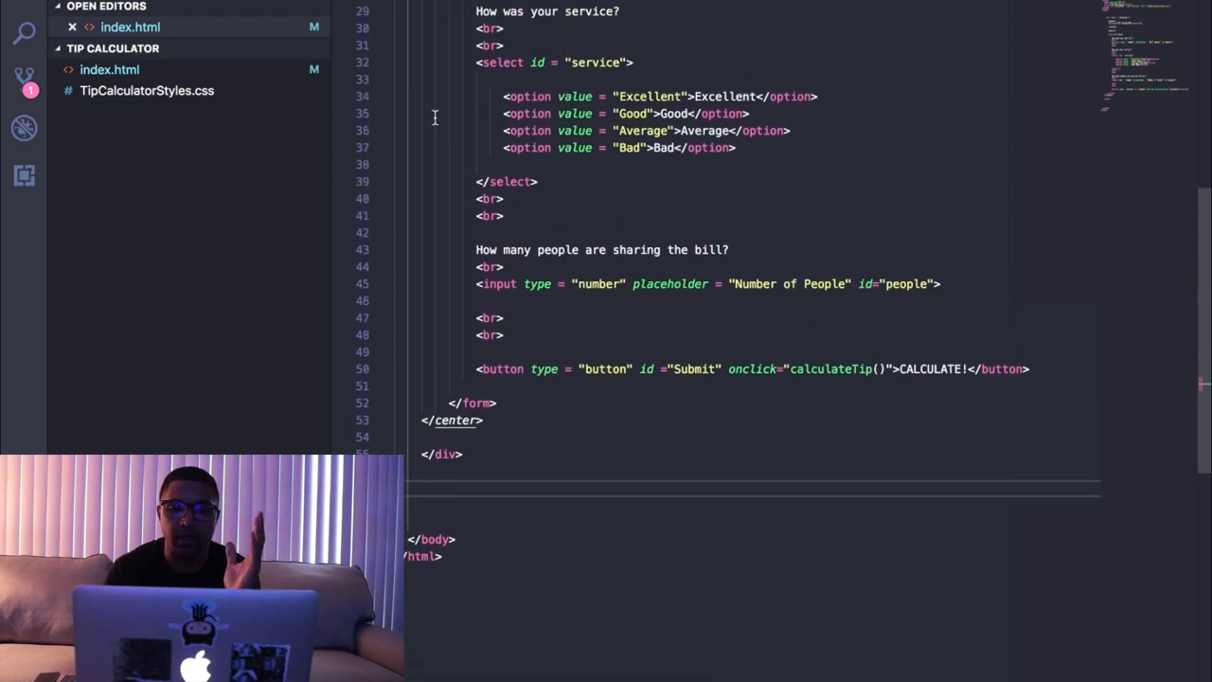
scroll(434, 116, up, 4)
scroll(434, 117, up, 2)
scroll(446, 115, down, 1)
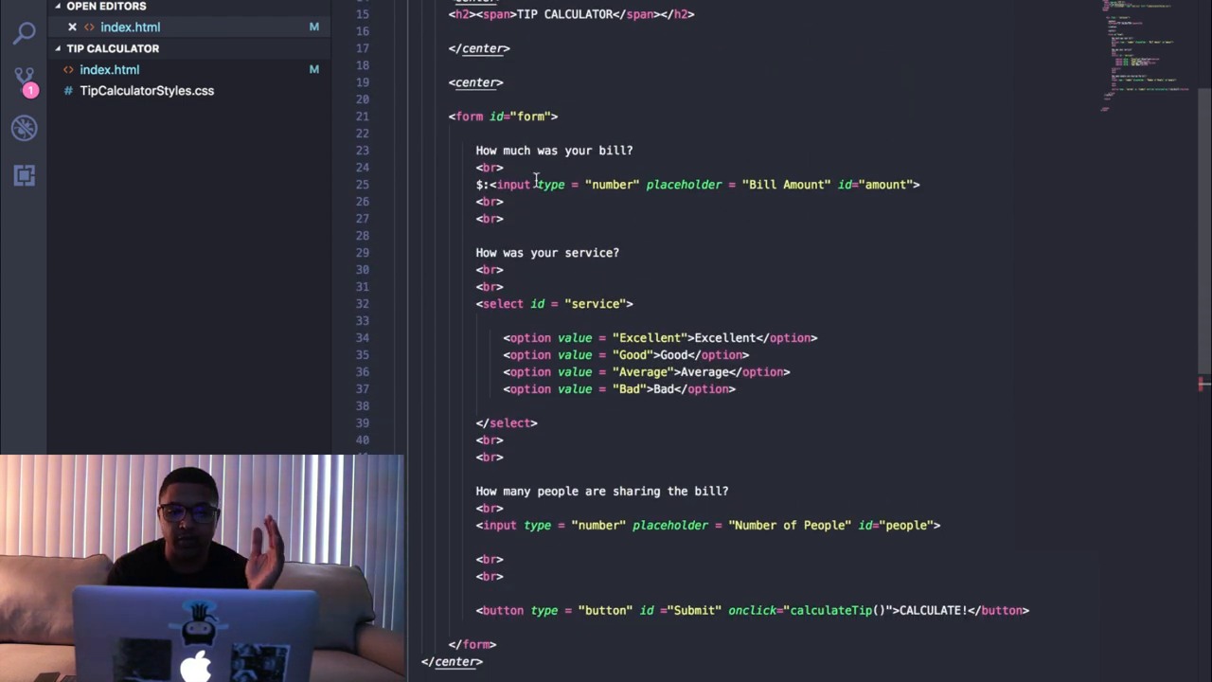
scroll(536, 180, down, 4)
scroll(536, 179, up, 5)
drag(435, 132, 542, 148)
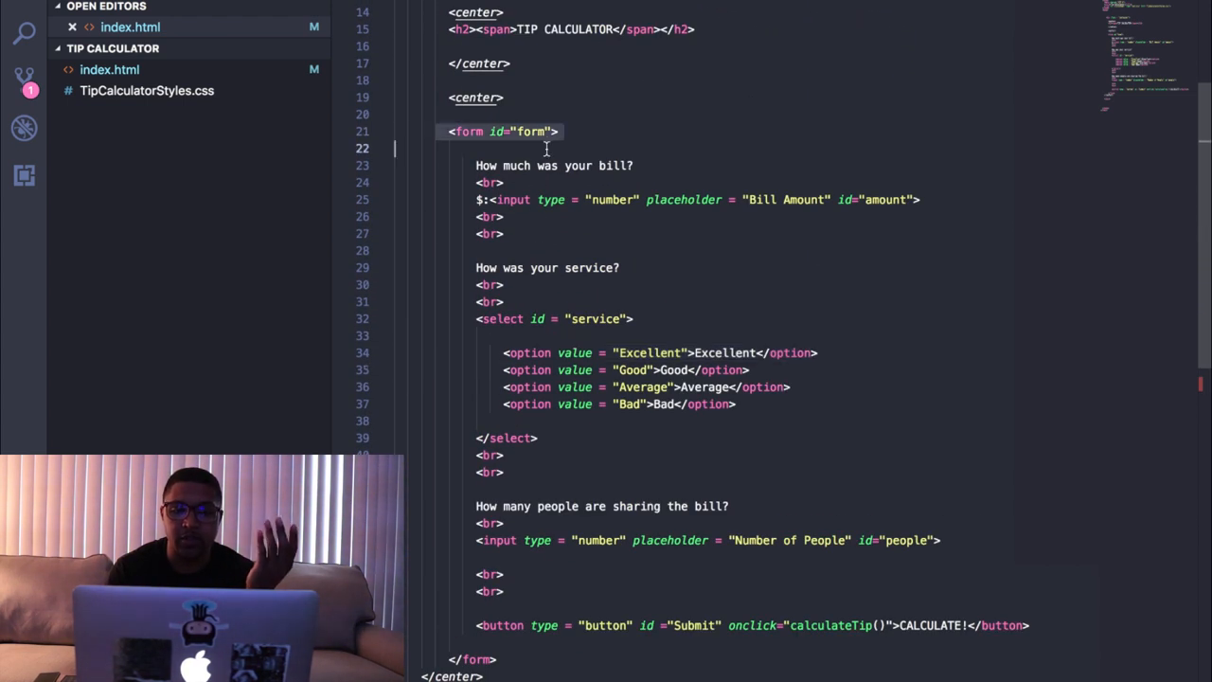
Step: Launch index.html in the default browser from the Explorer context menu
click(562, 165)
drag(592, 200, 622, 207)
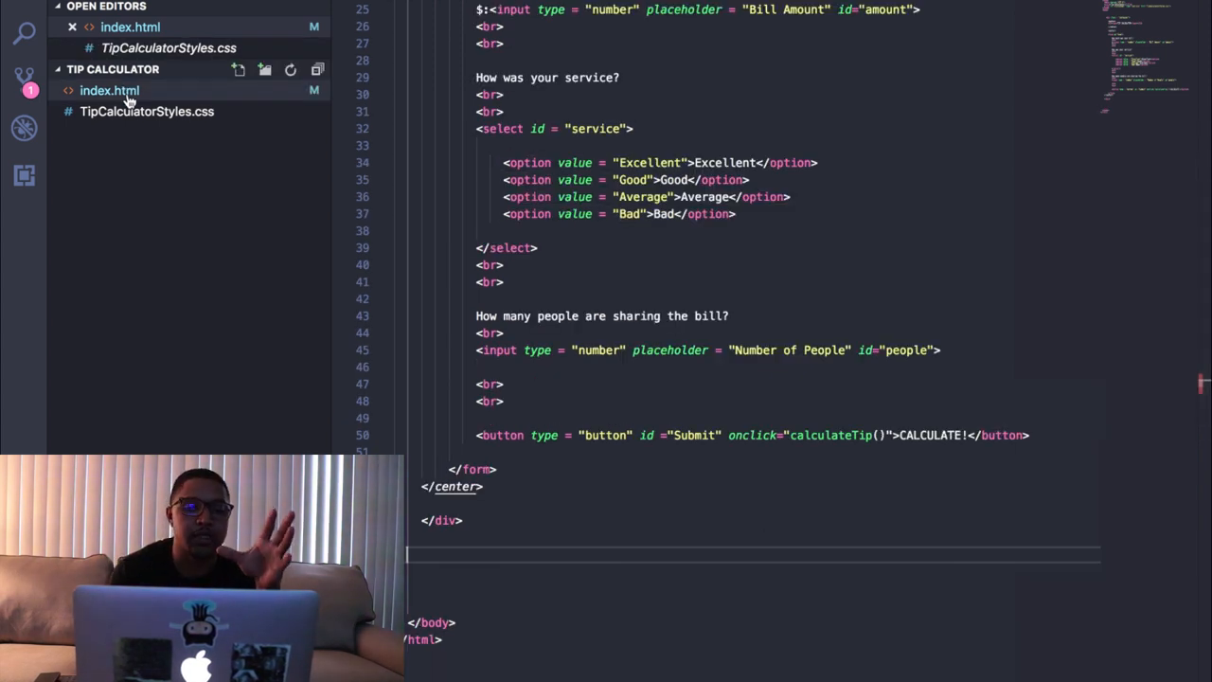
right_click(128, 95)
click(293, 334)
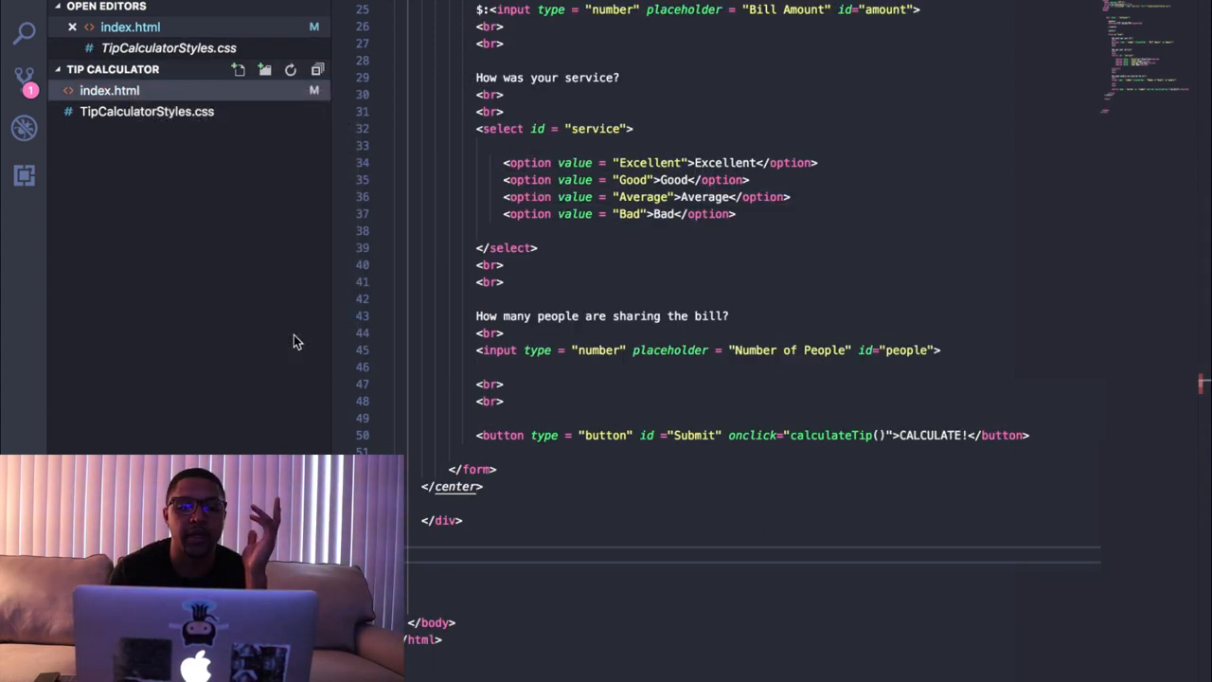
right_click(156, 93)
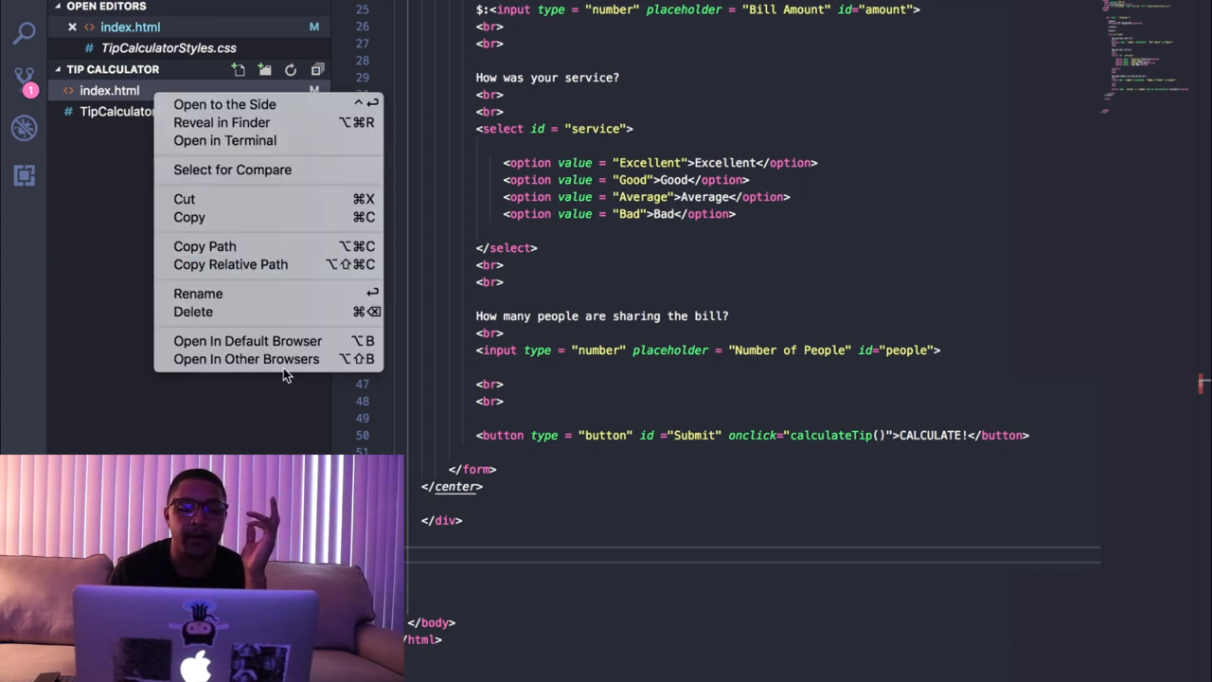
click(288, 341)
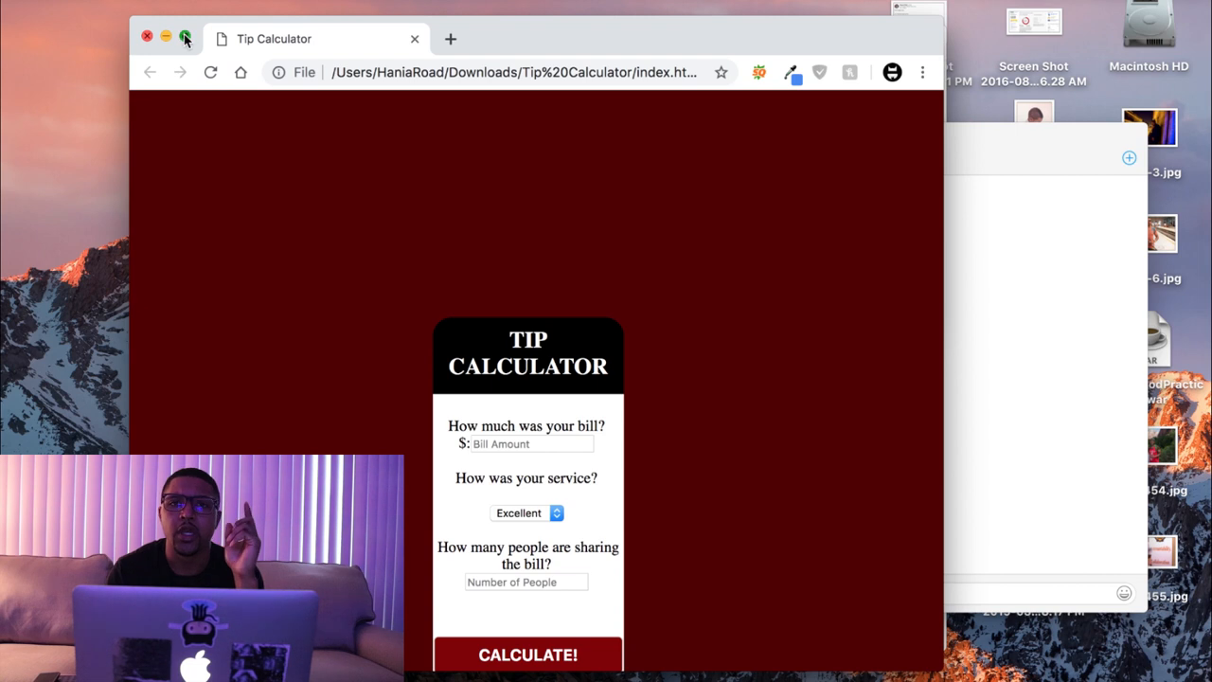
Step: Maximize Chrome, try a bill of 8584930 with CALCULATE!, then switch back to VS Code
click(186, 38)
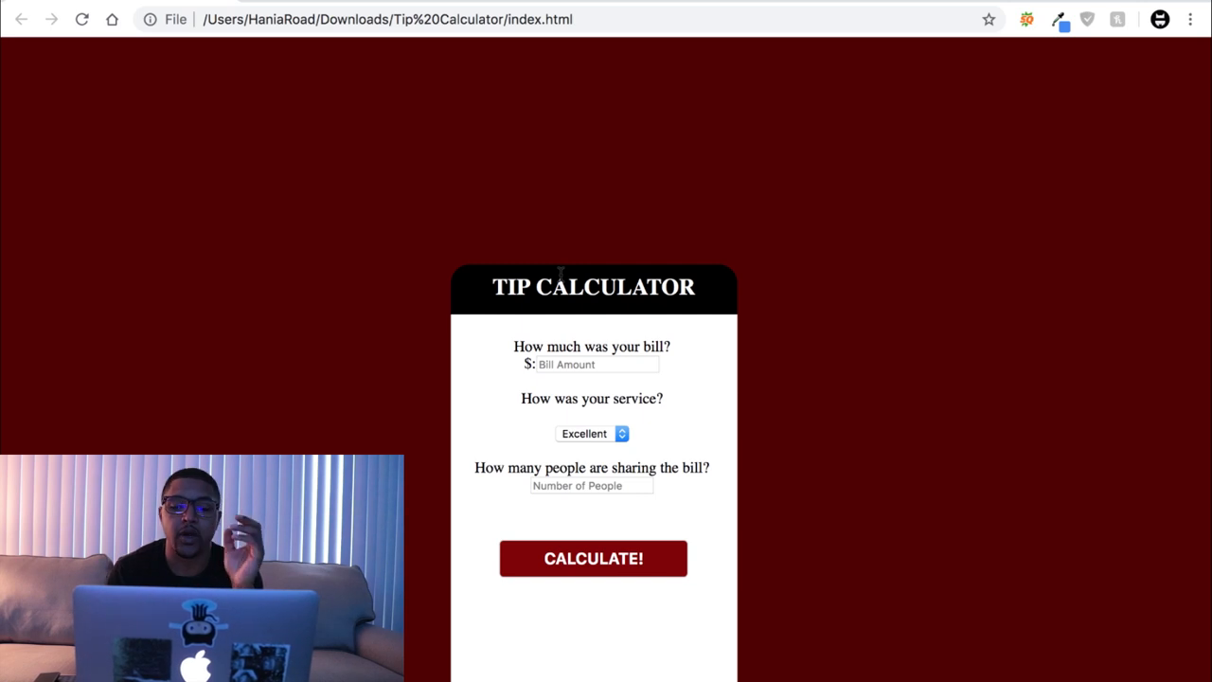
mouse_move(532, 443)
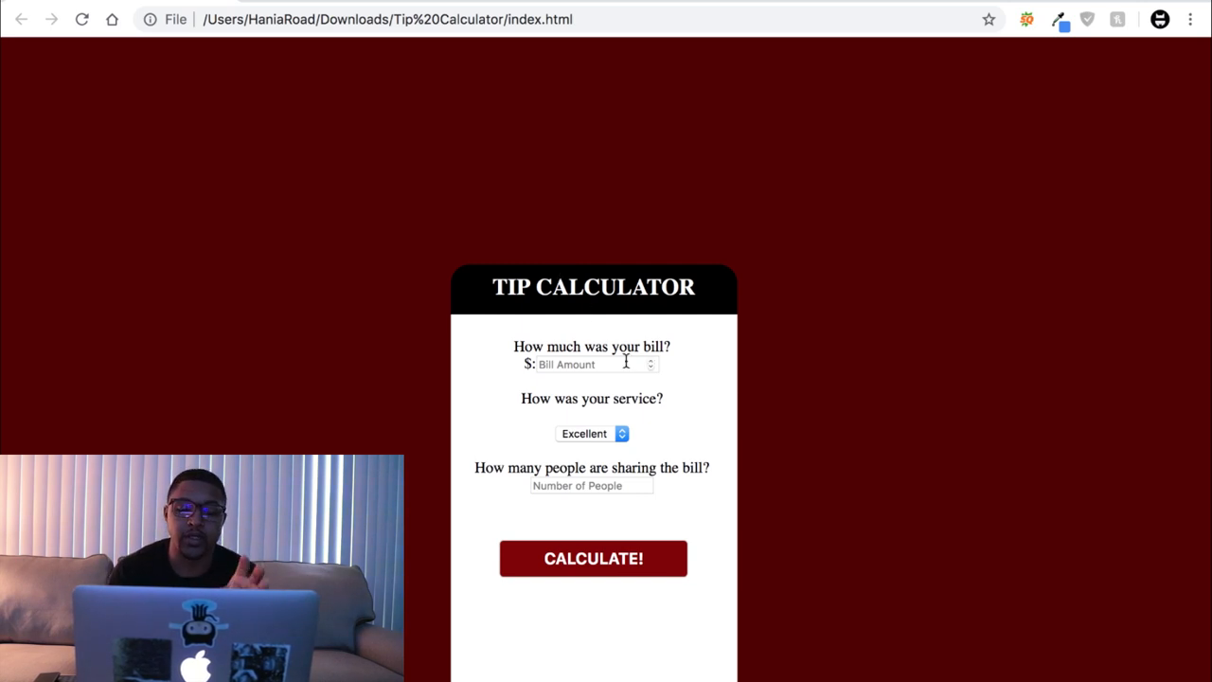
click(322, 5)
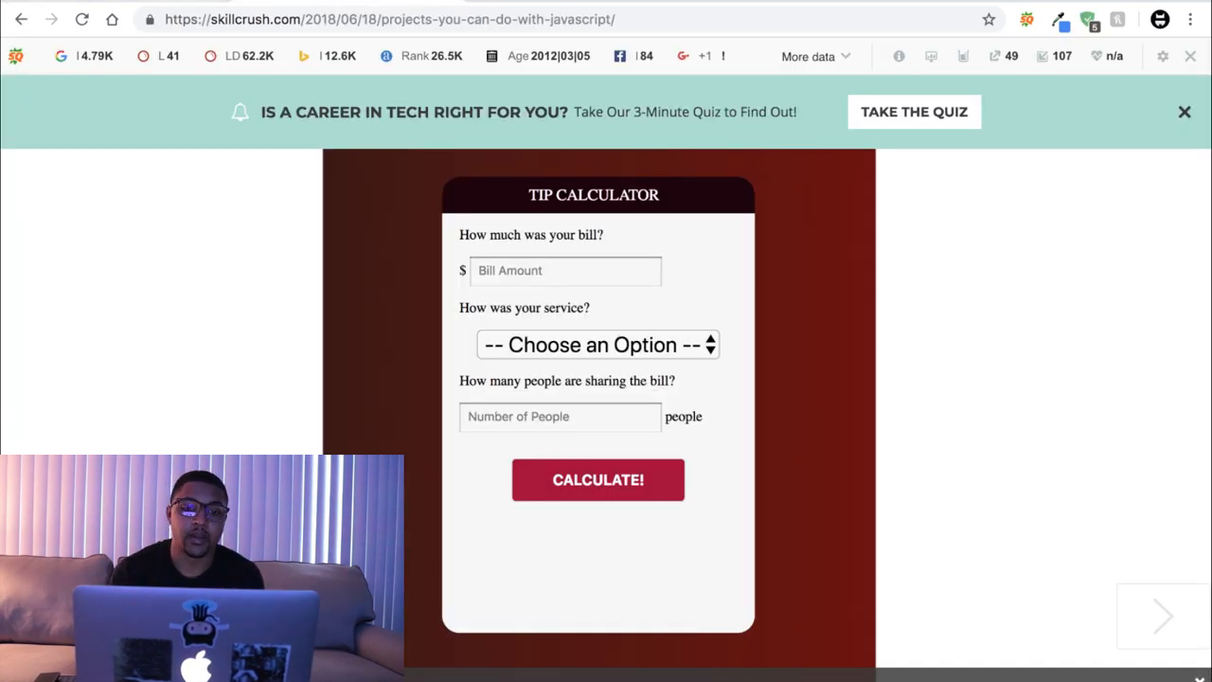
key(ctrl+Tab)
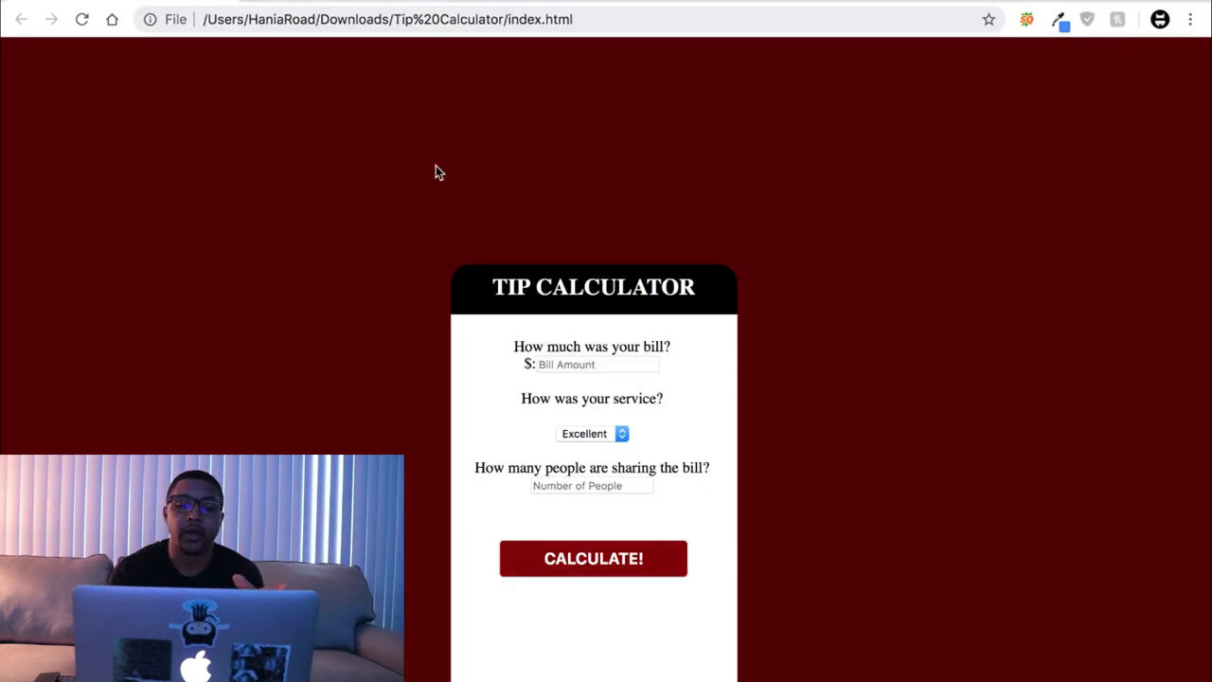
click(580, 367)
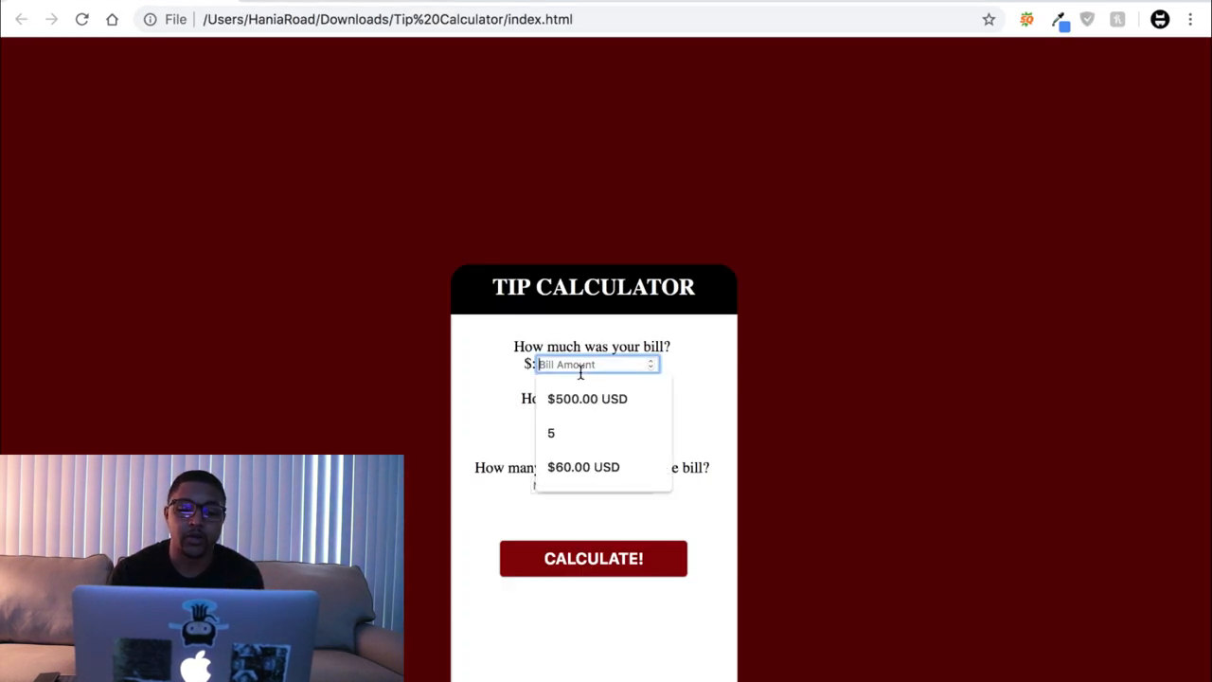
text(8584930)
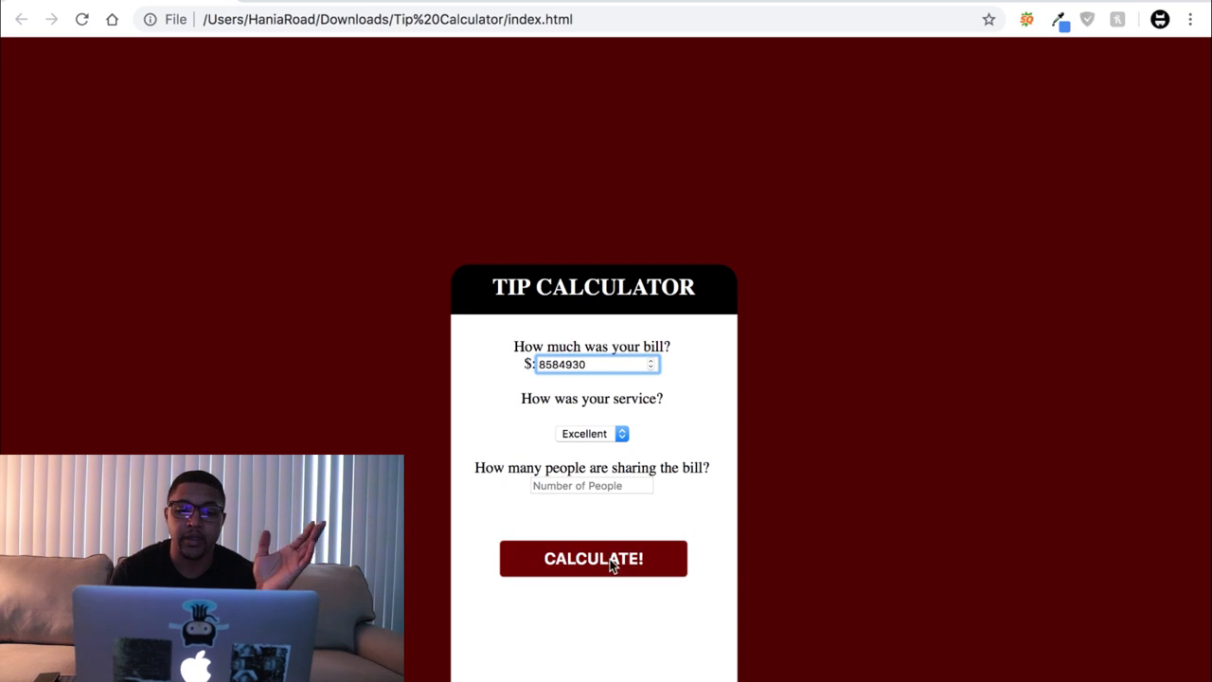
click(602, 562)
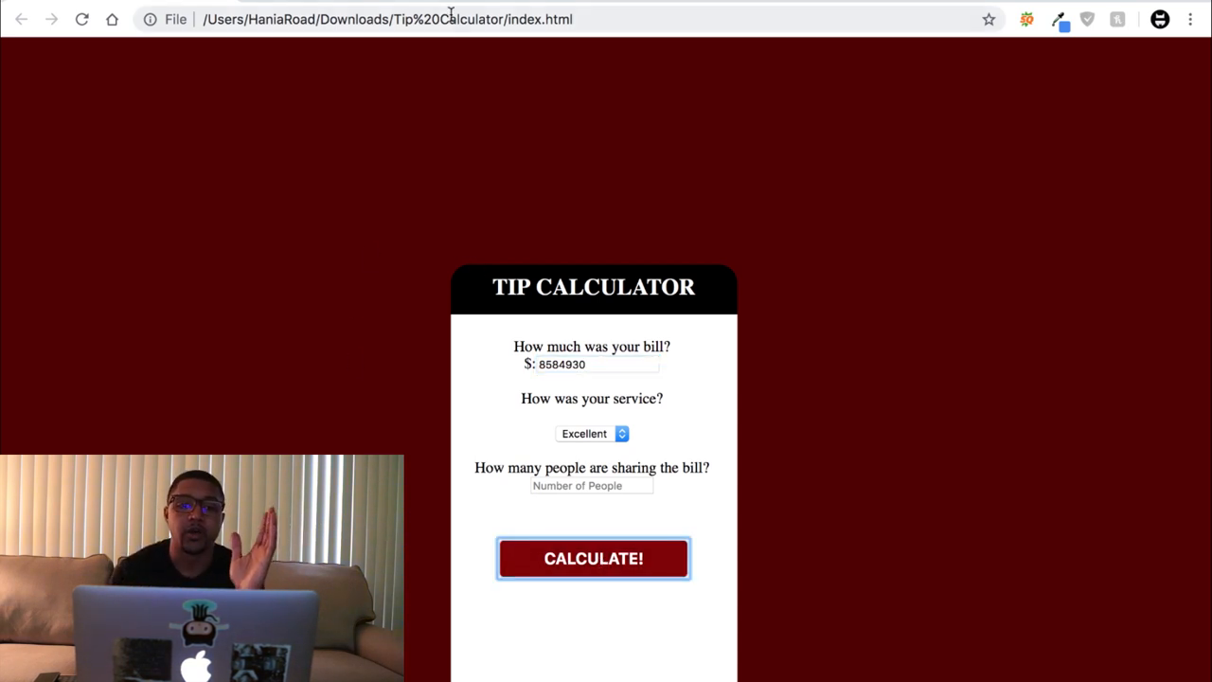
mouse_move(721, 674)
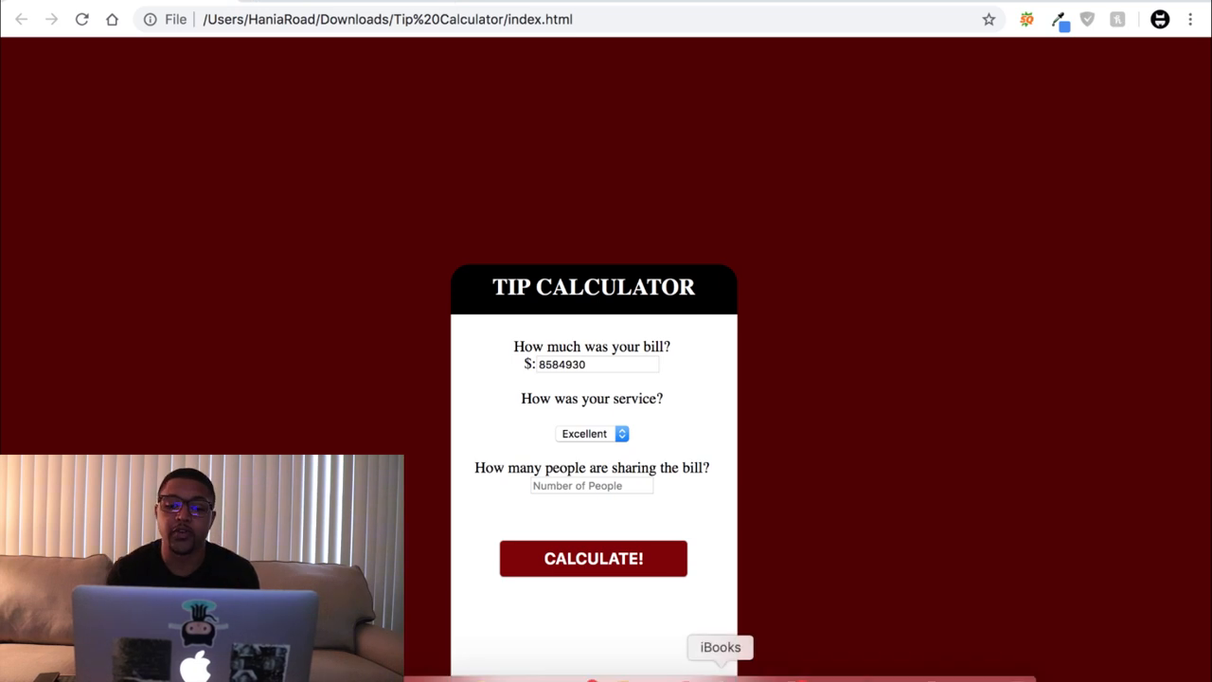
click(860, 670)
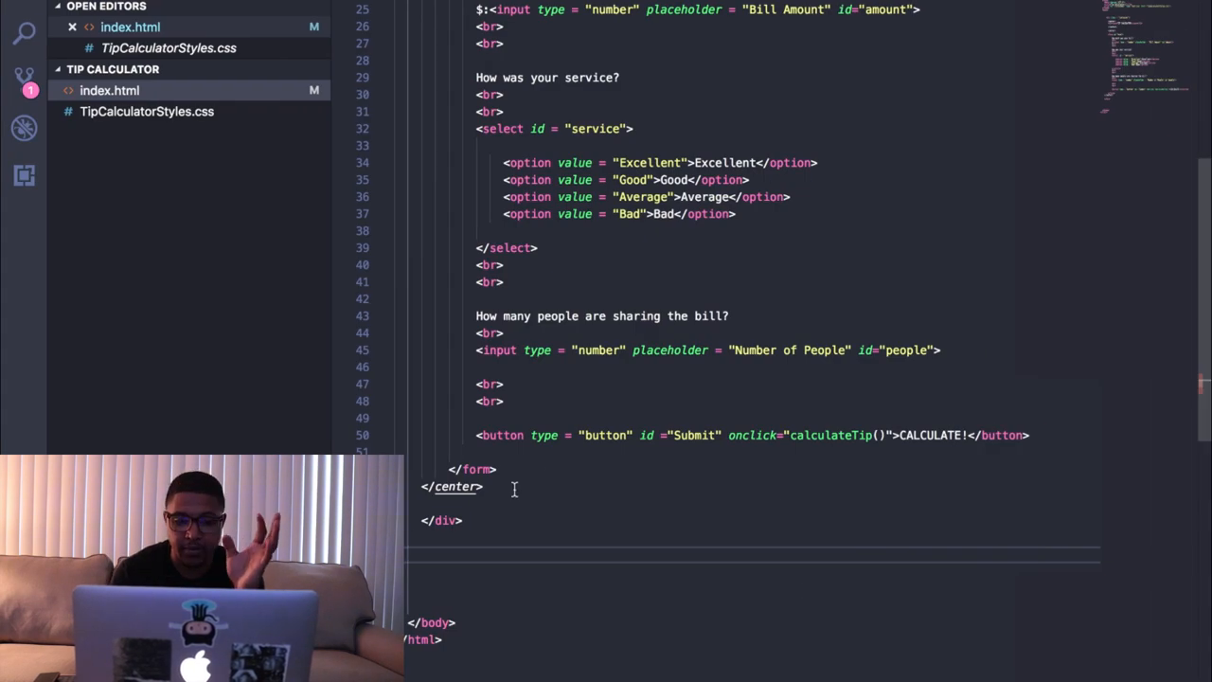
Step: Add a script block declaring const billAmount = parseInt(document.getElementById("amount").value); and save
key(Return)
text(<)
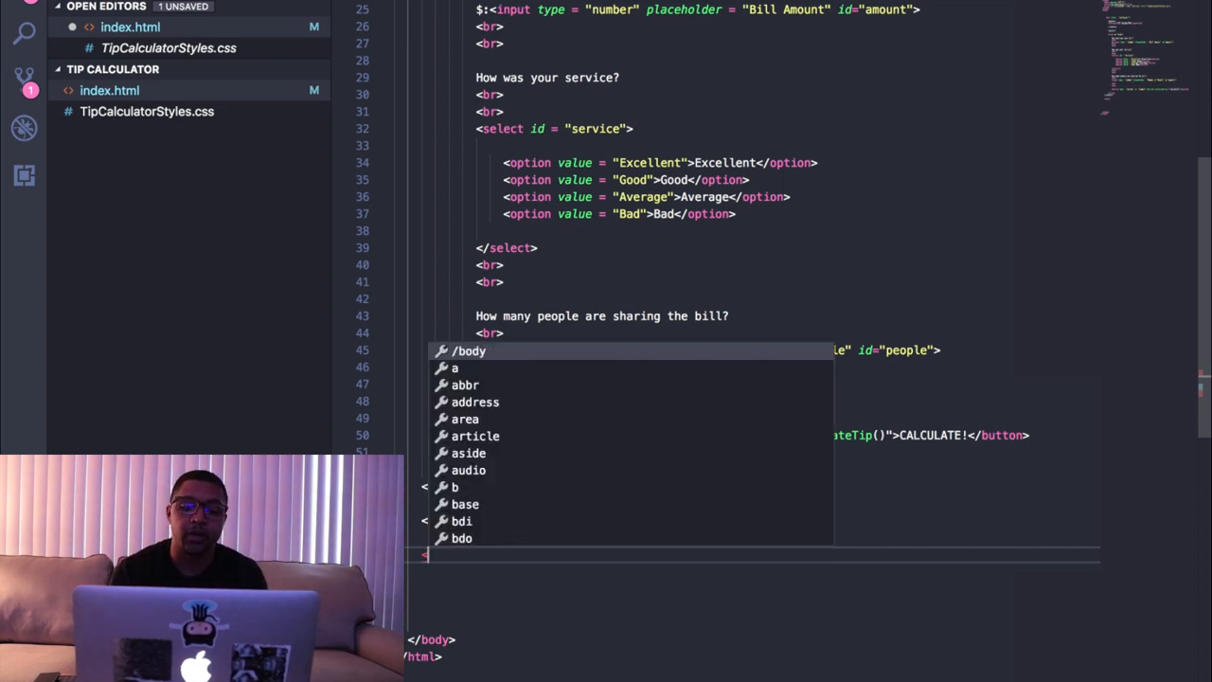
text(script>)
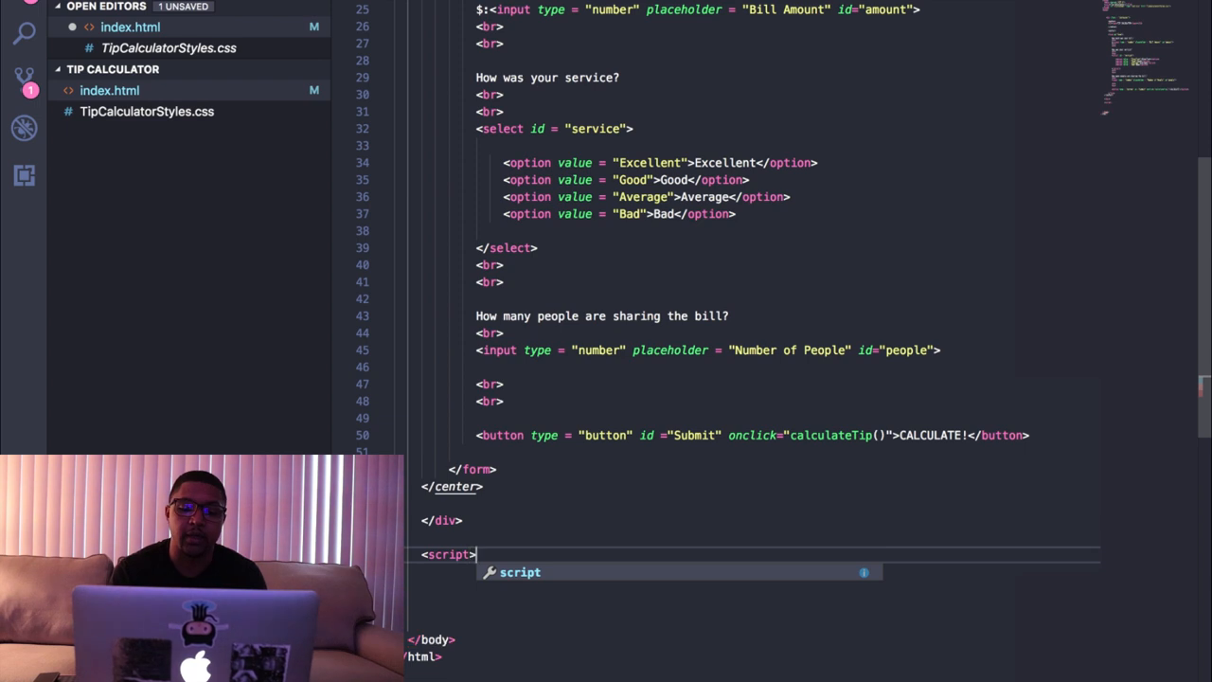
key(Return)
key(Return)
key(Return)
text(</sc)
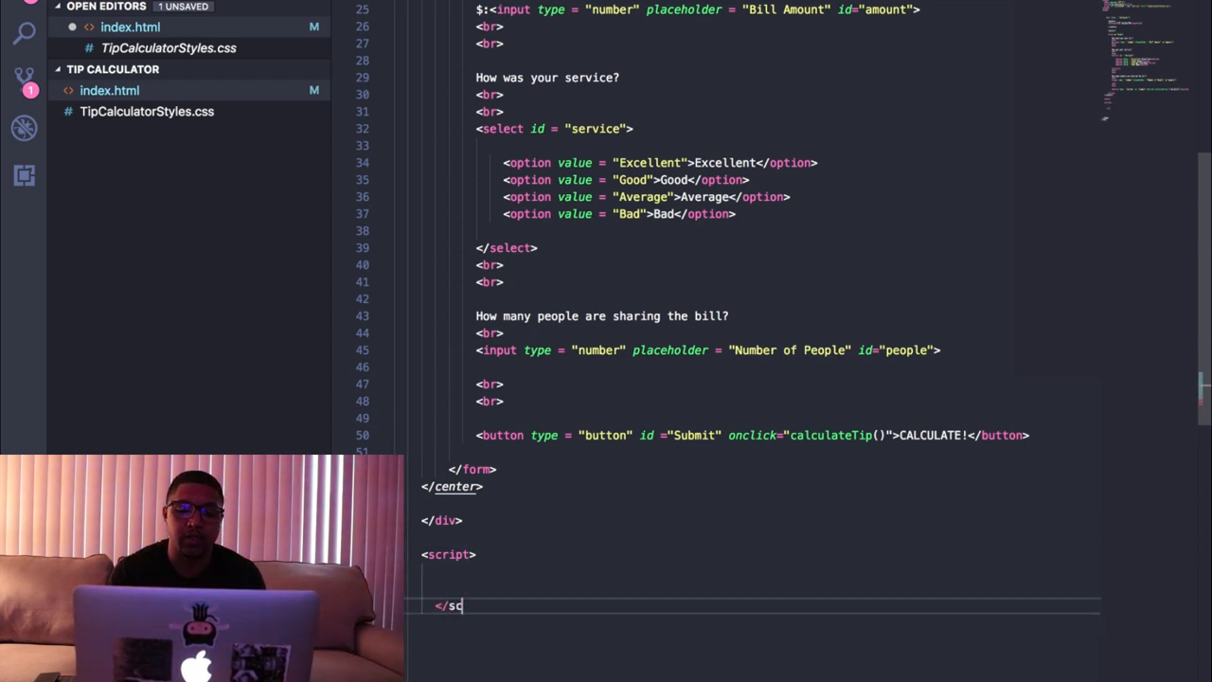
text(ri)
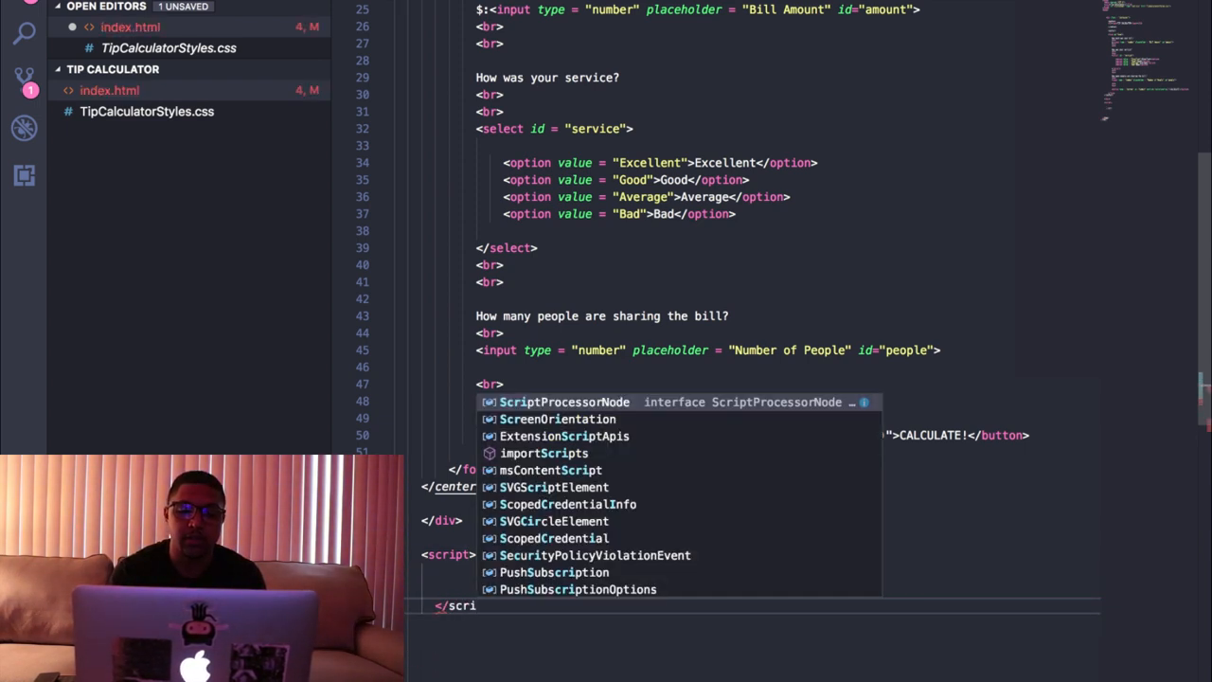
text(pt>)
key(Return)
key(Return)
key(Return)
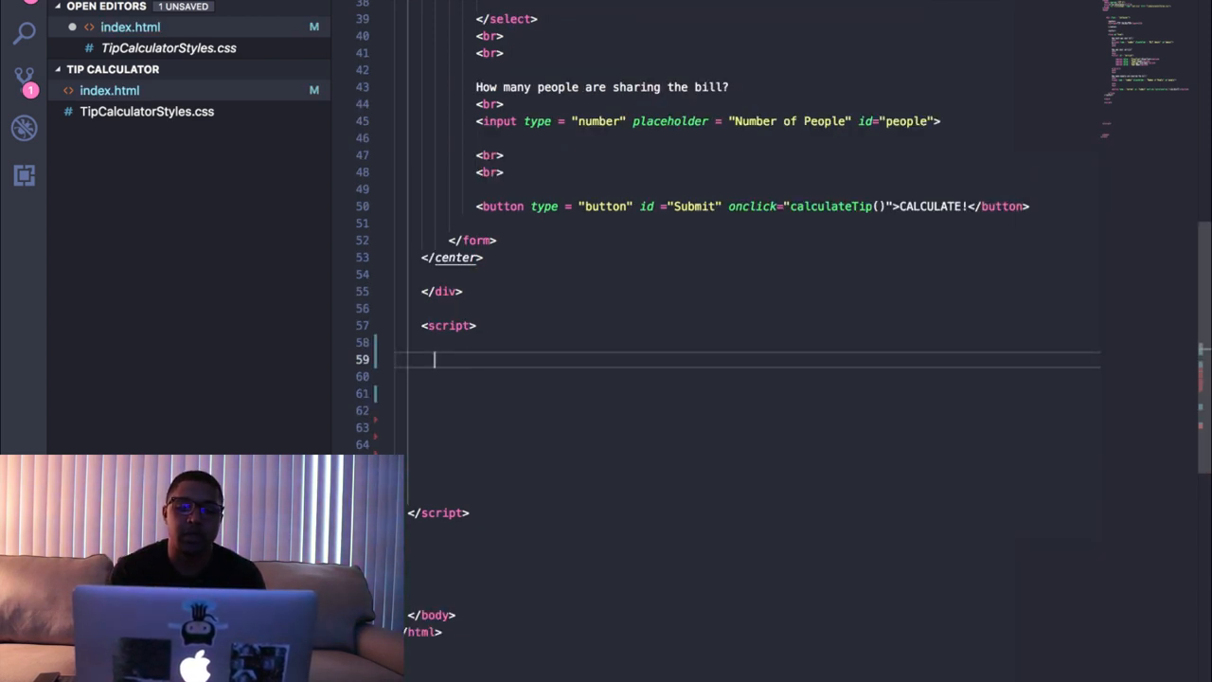
text(const)
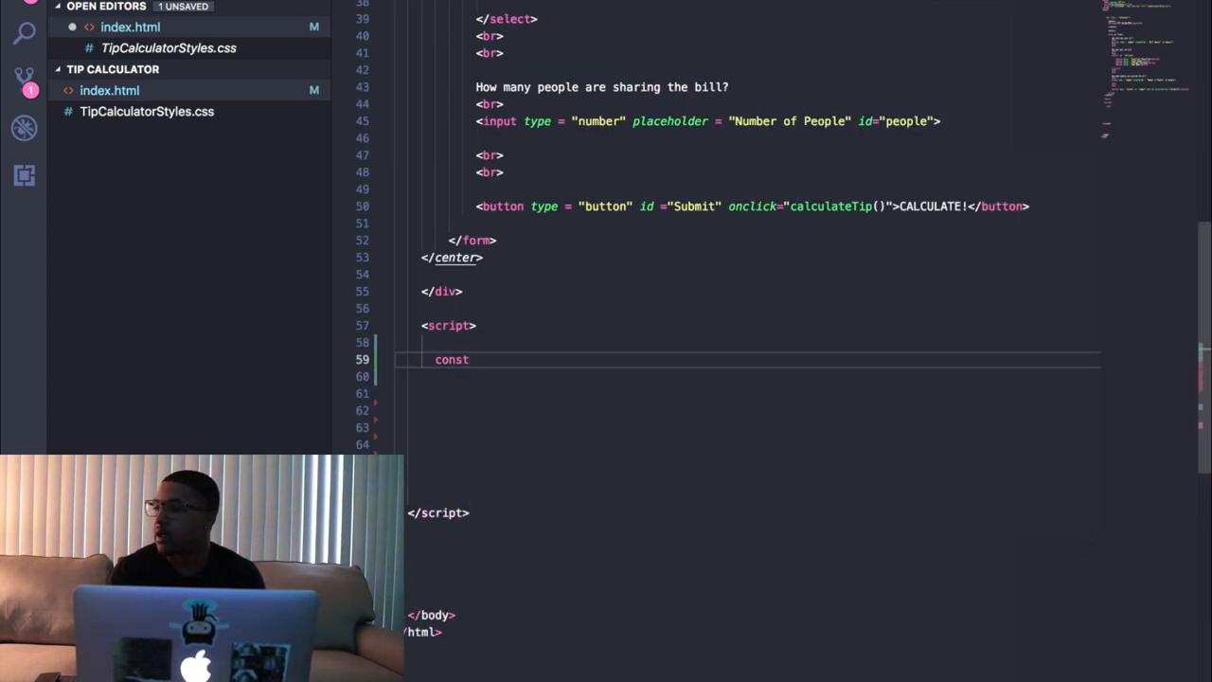
text( bi)
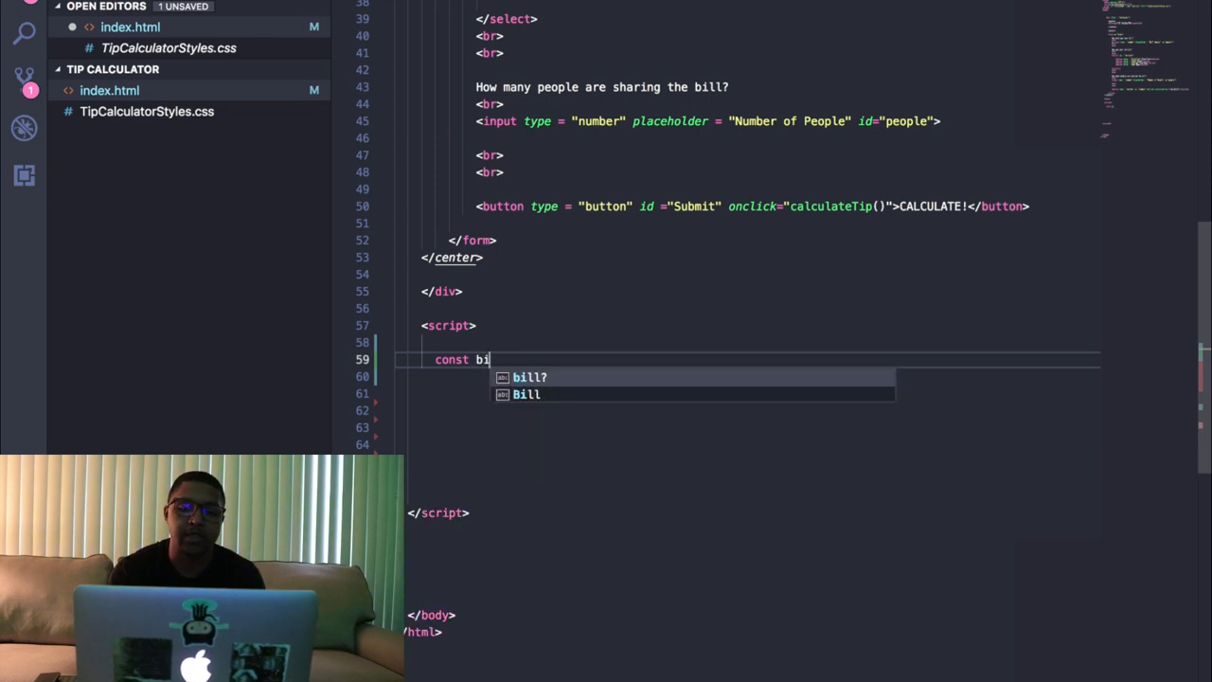
text(llAmount =)
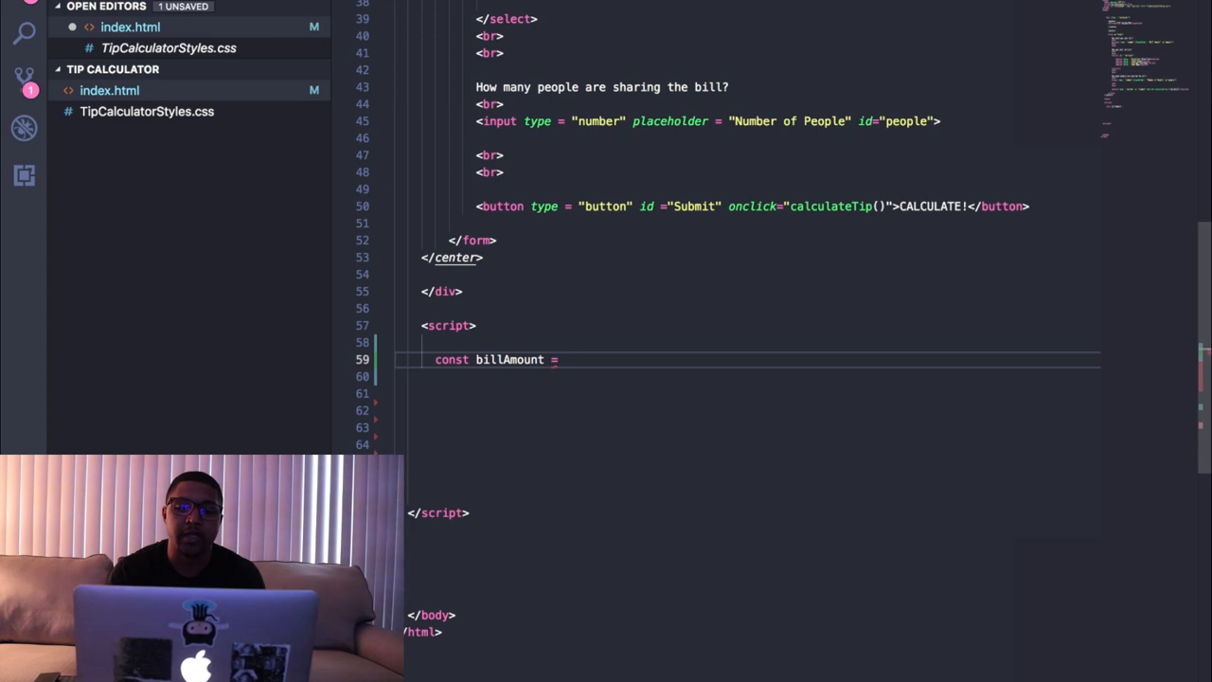
text( rse)
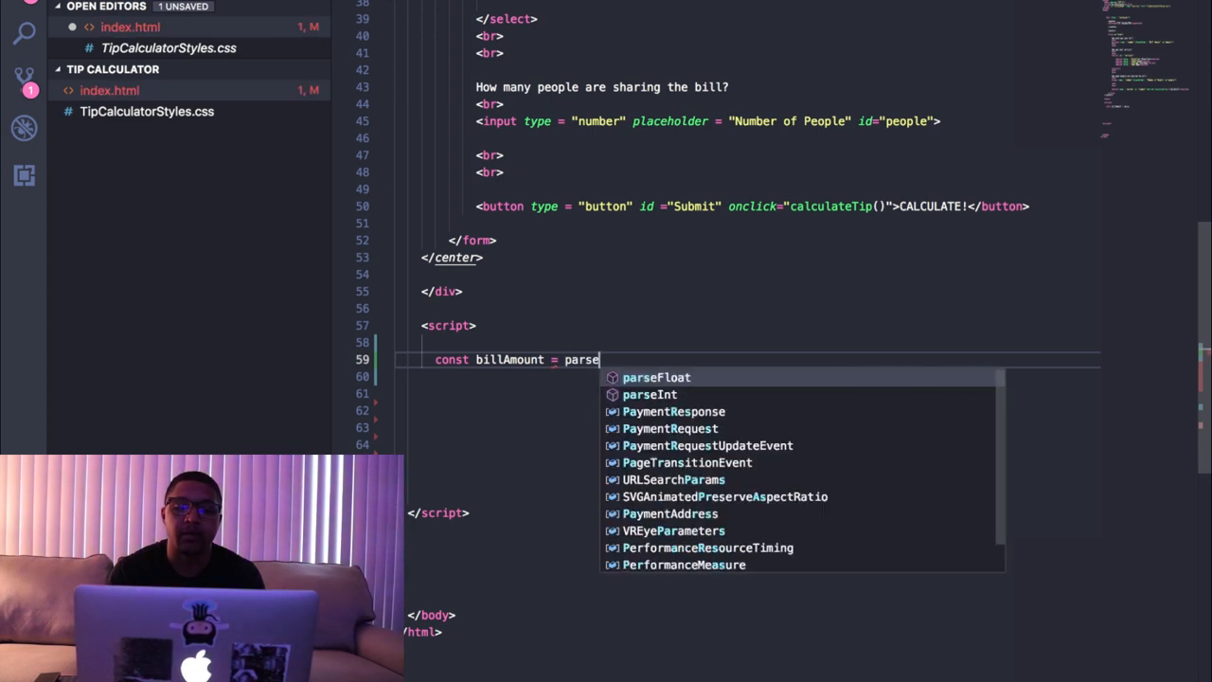
text(Int(do)
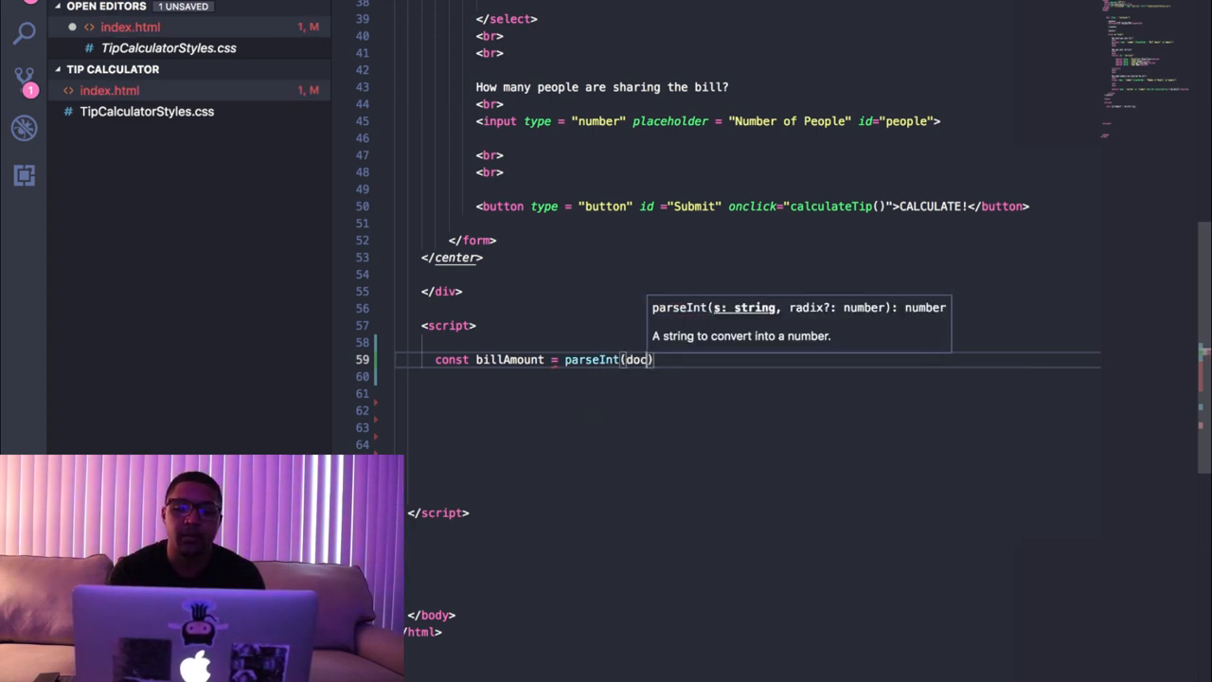
text(cumen)
key(BackSpace)
key(BackSpace)
key(BackSpace)
text(me)
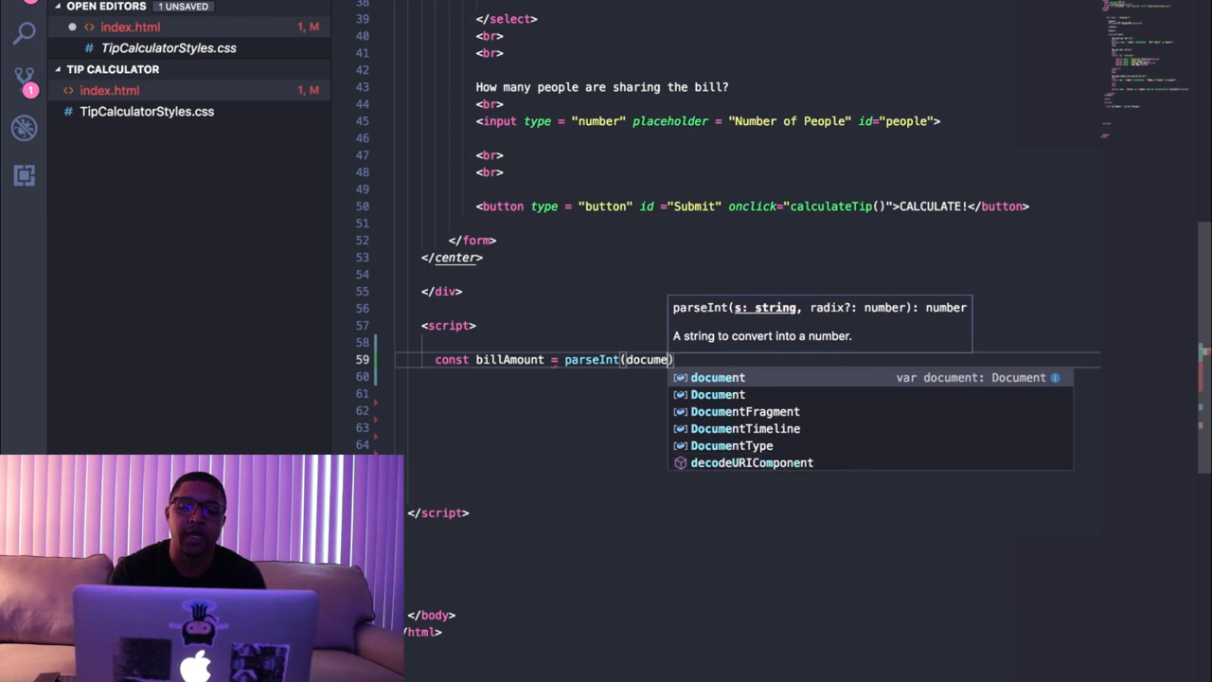
text(nt)
key(BackSpace)
key(BackSpace)
key(BackSpace)
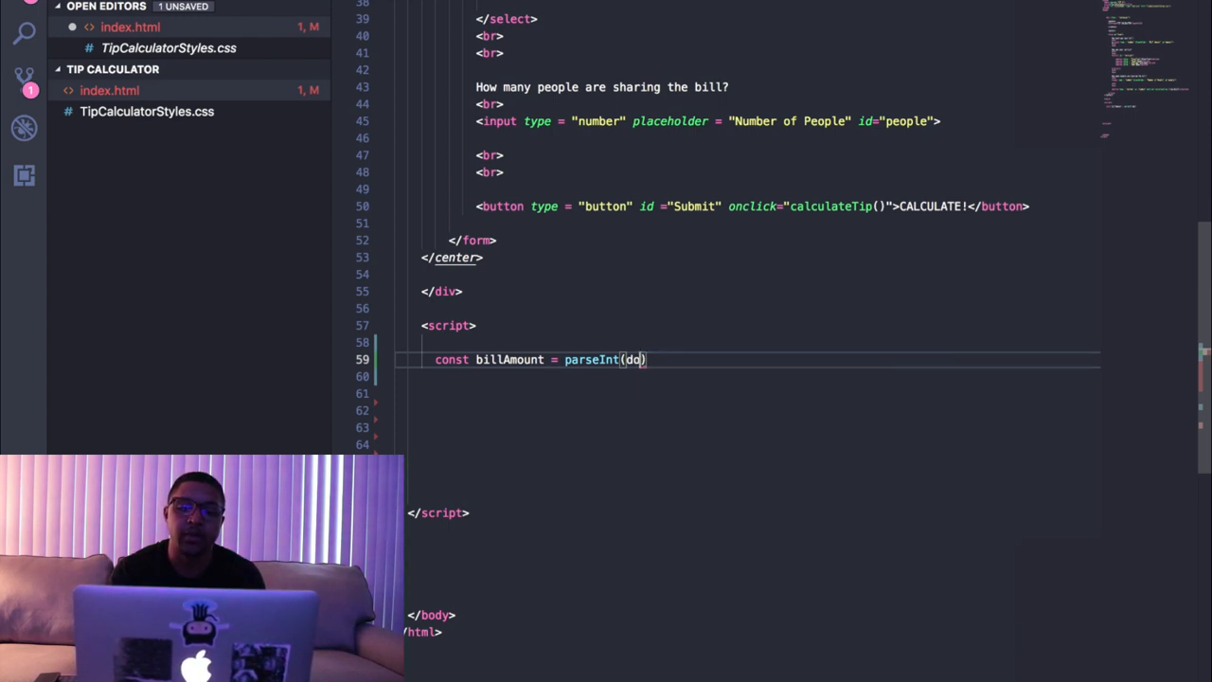
key(BackSpace)
text(cument)
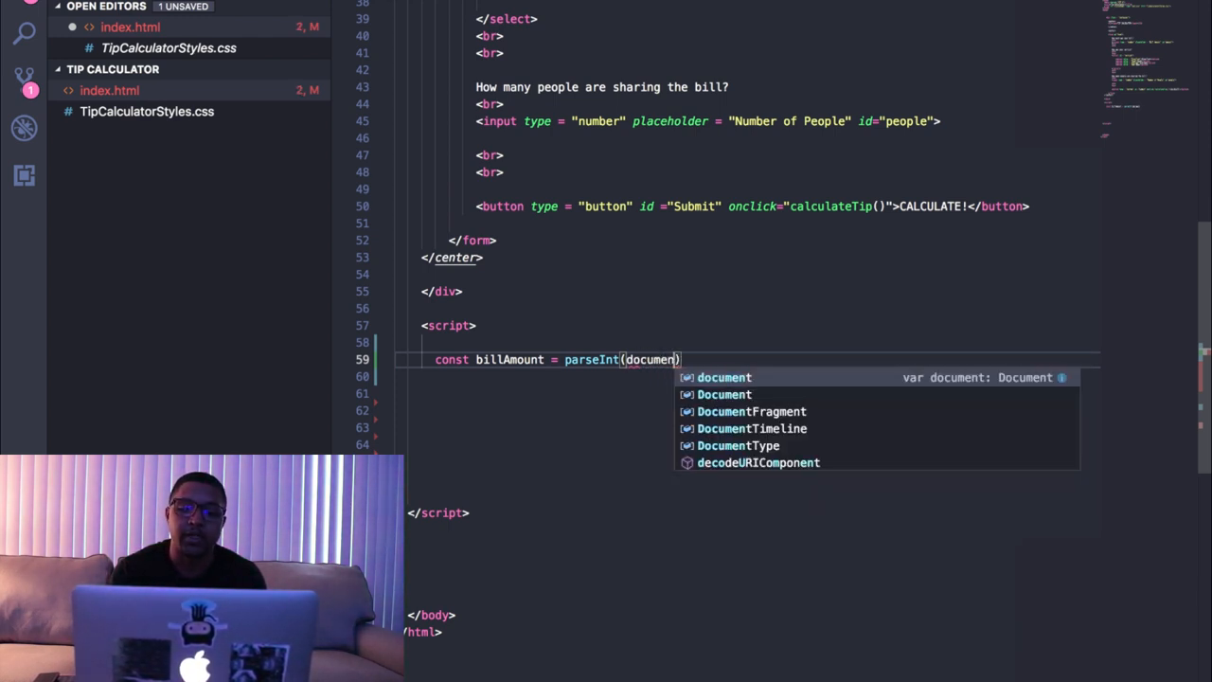
text(.)
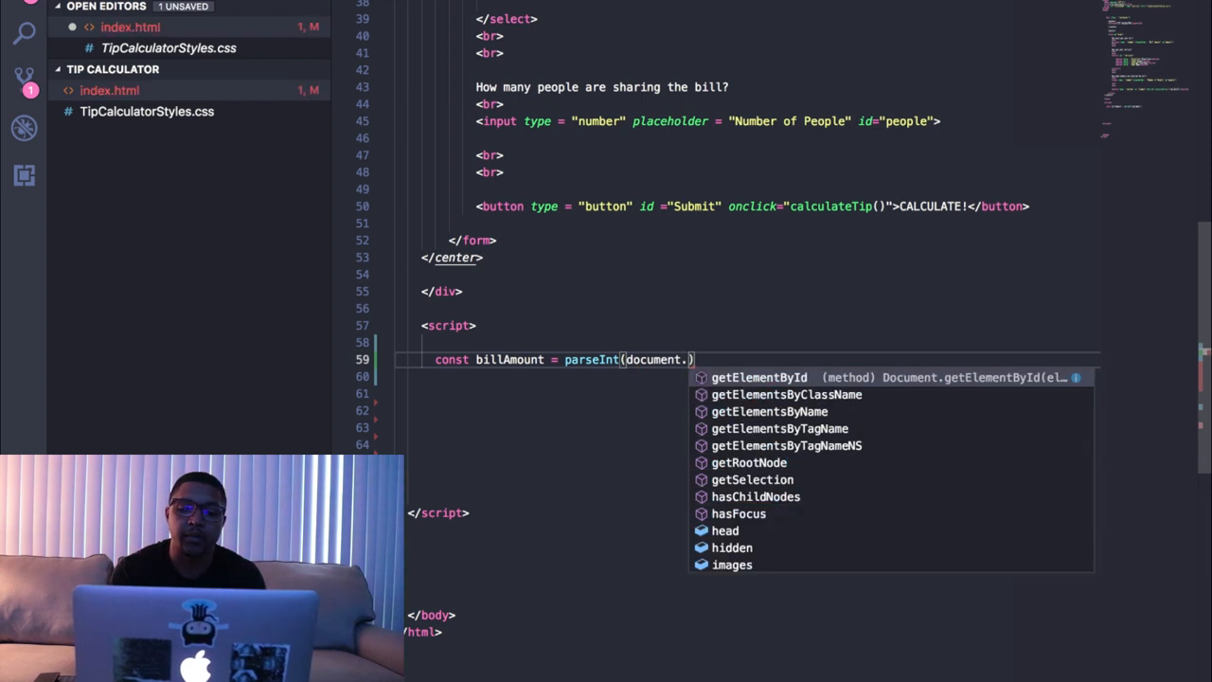
key(Down)
key(Up)
key(Return)
text(()
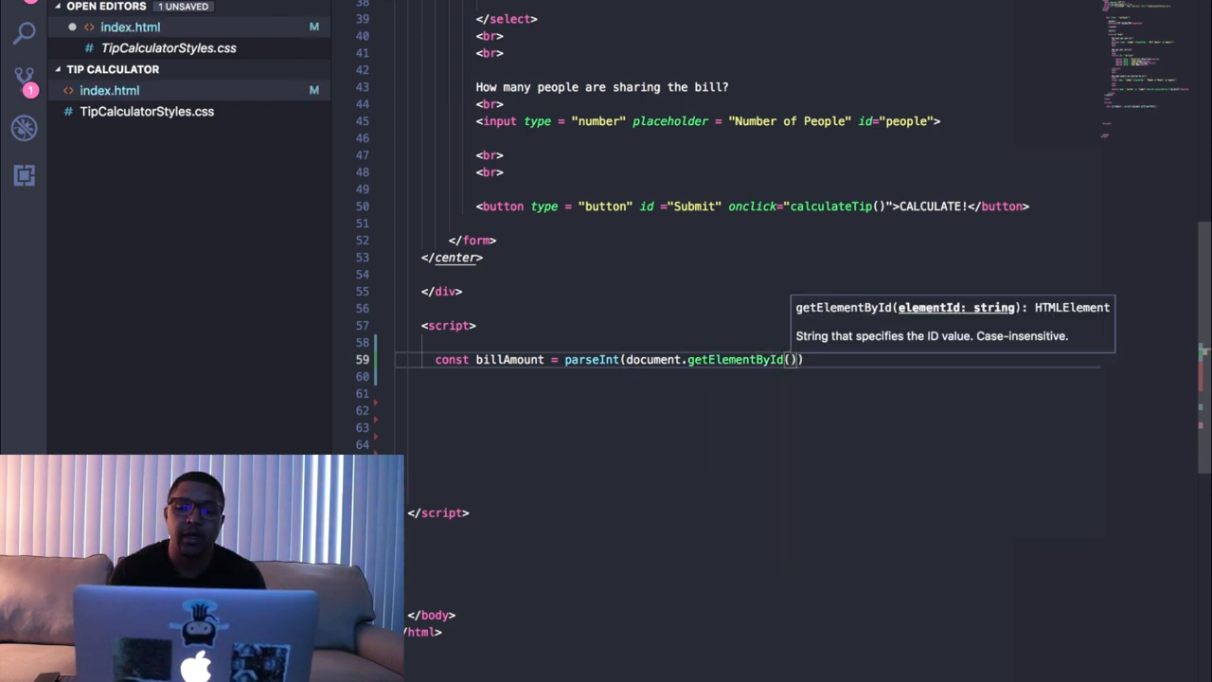
scroll(522, 231, up, 2)
scroll(522, 231, up, 10)
scroll(522, 231, down, 1)
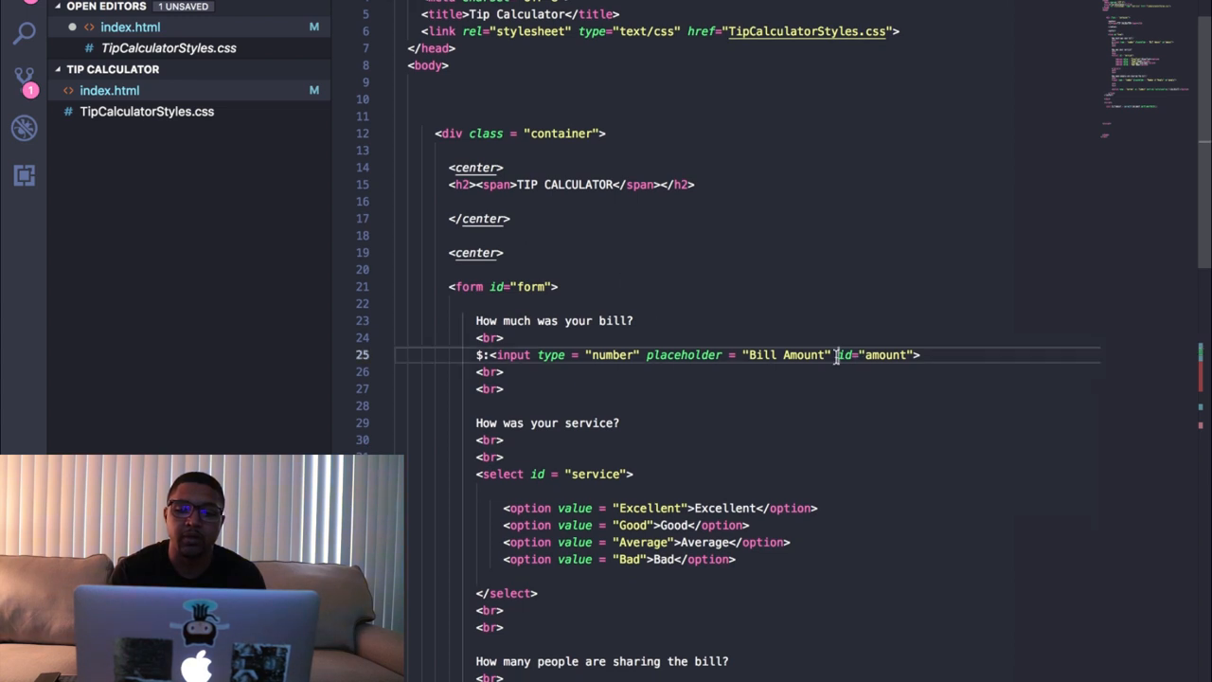
drag(838, 354, 903, 354)
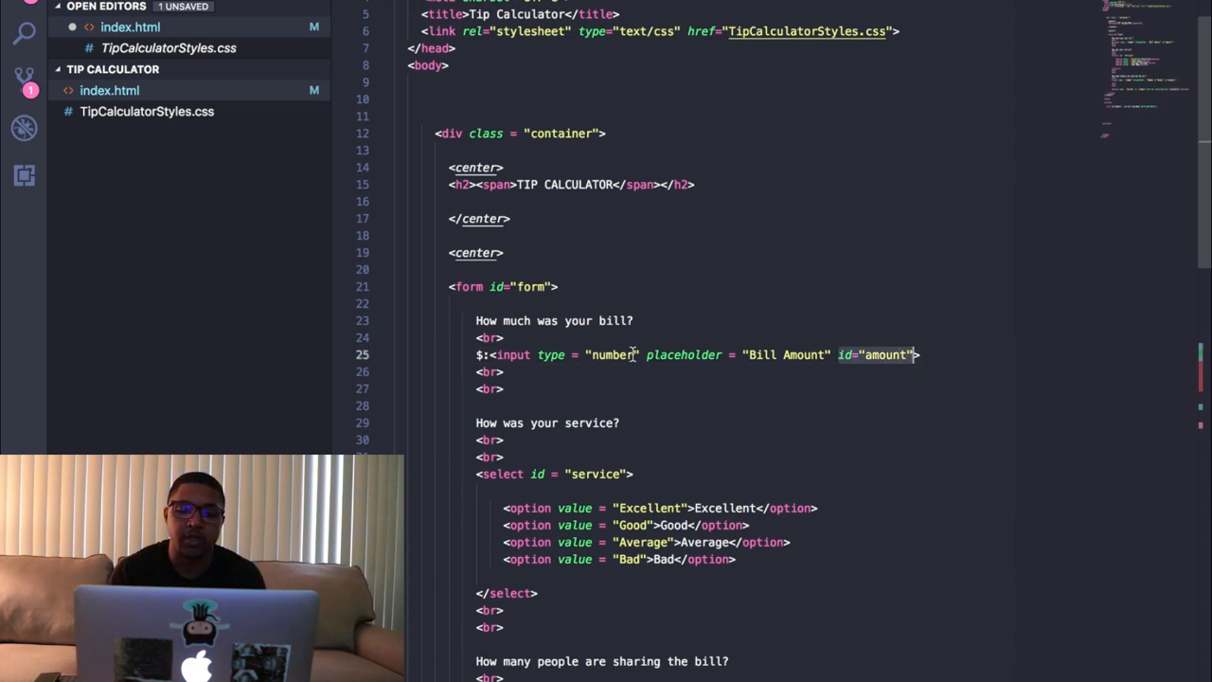
scroll(644, 354, down, 15)
scroll(644, 354, up, 3)
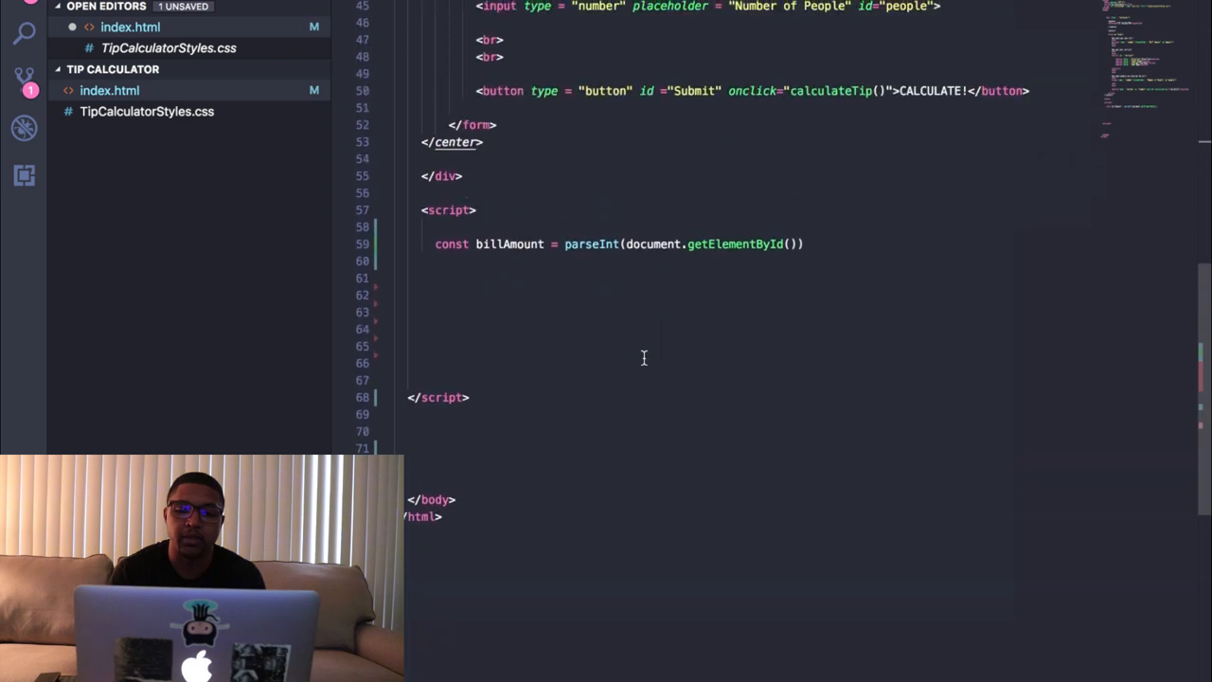
scroll(752, 338, up, 2)
click(794, 348)
text("amount")
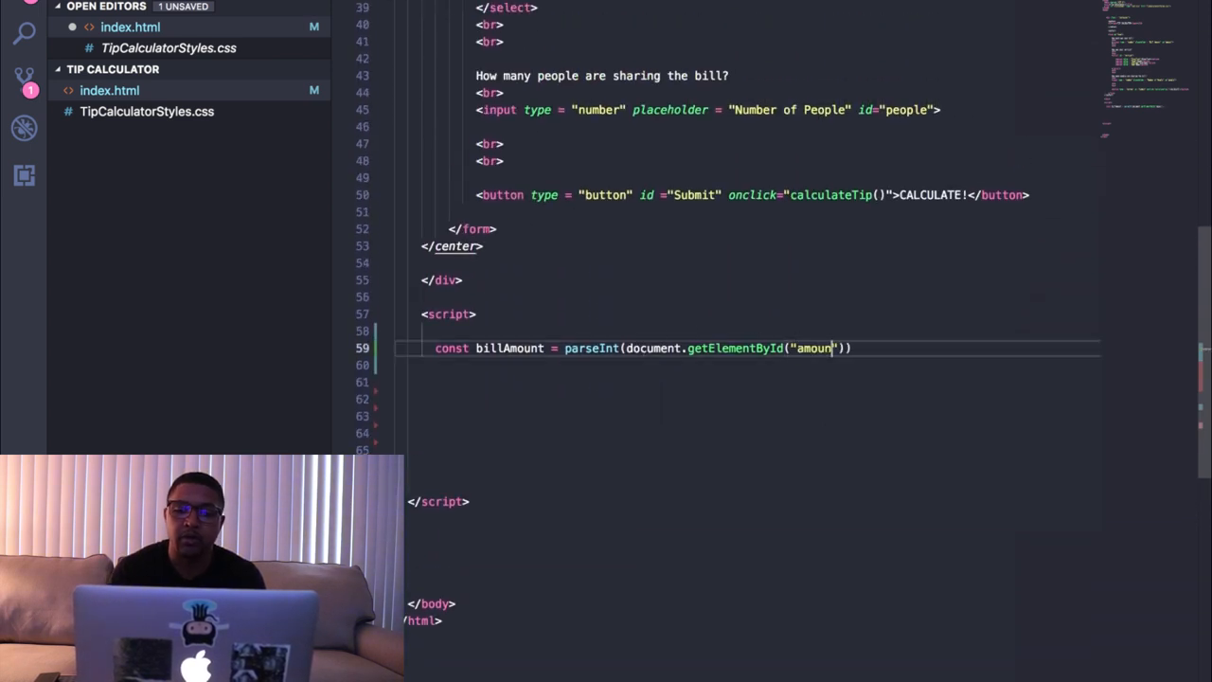
text())
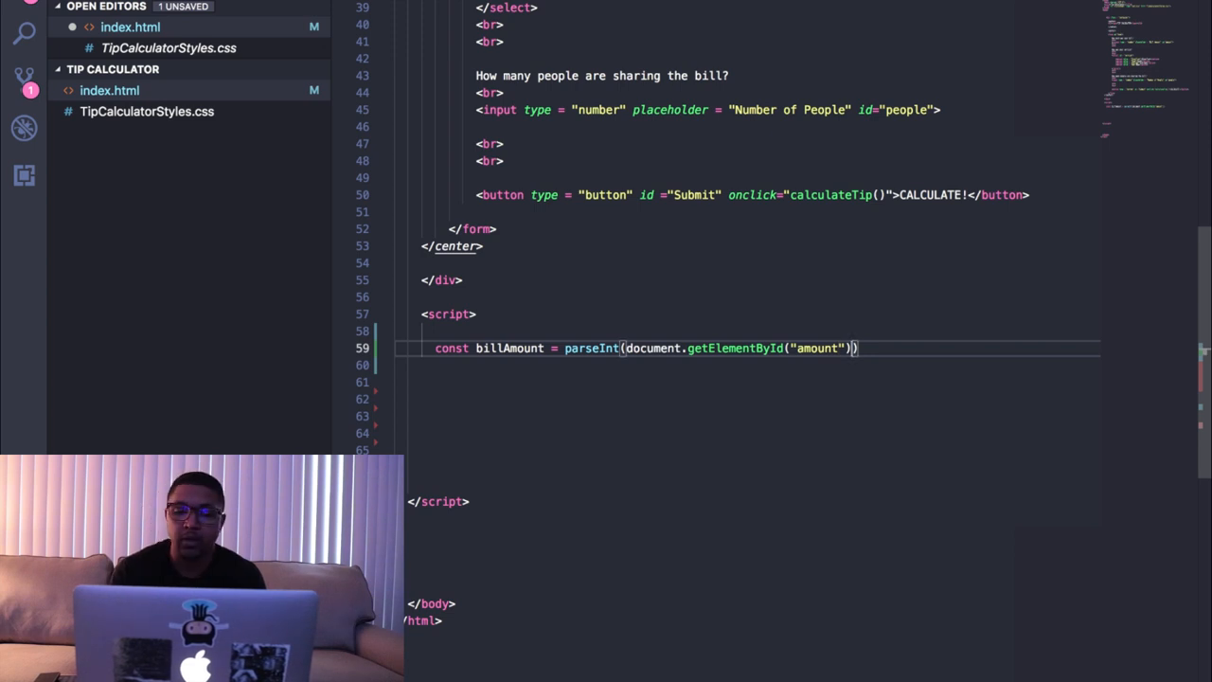
text(.value)
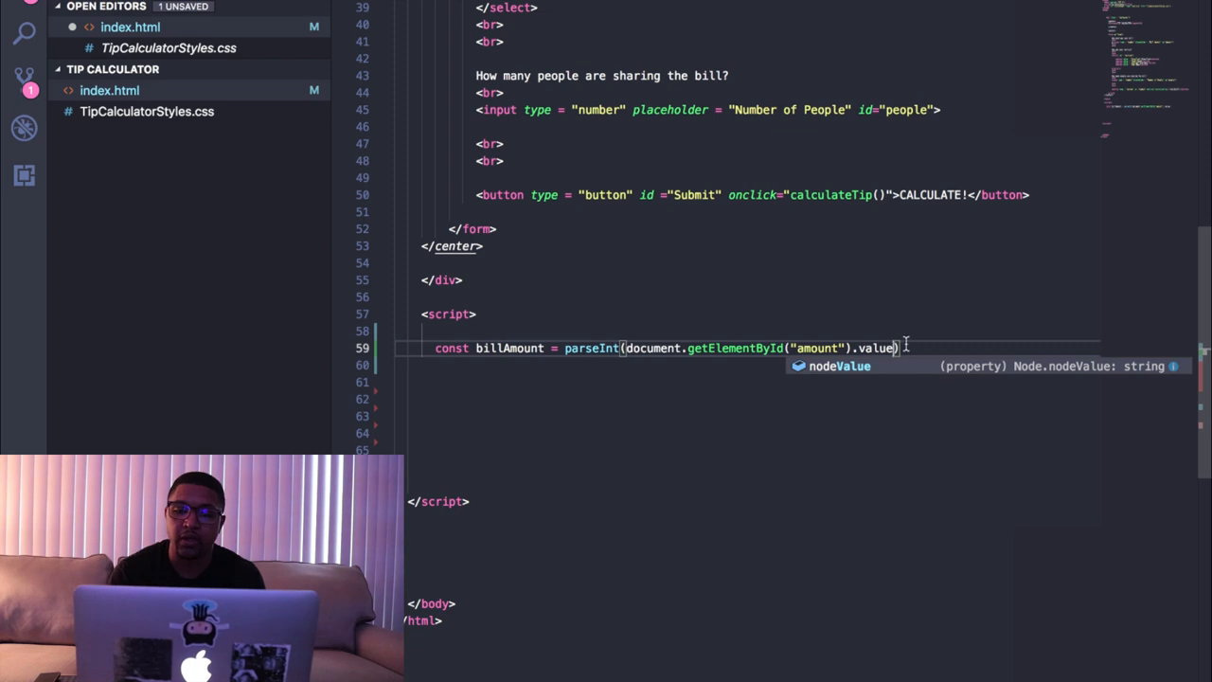
key(Escape)
text(;)
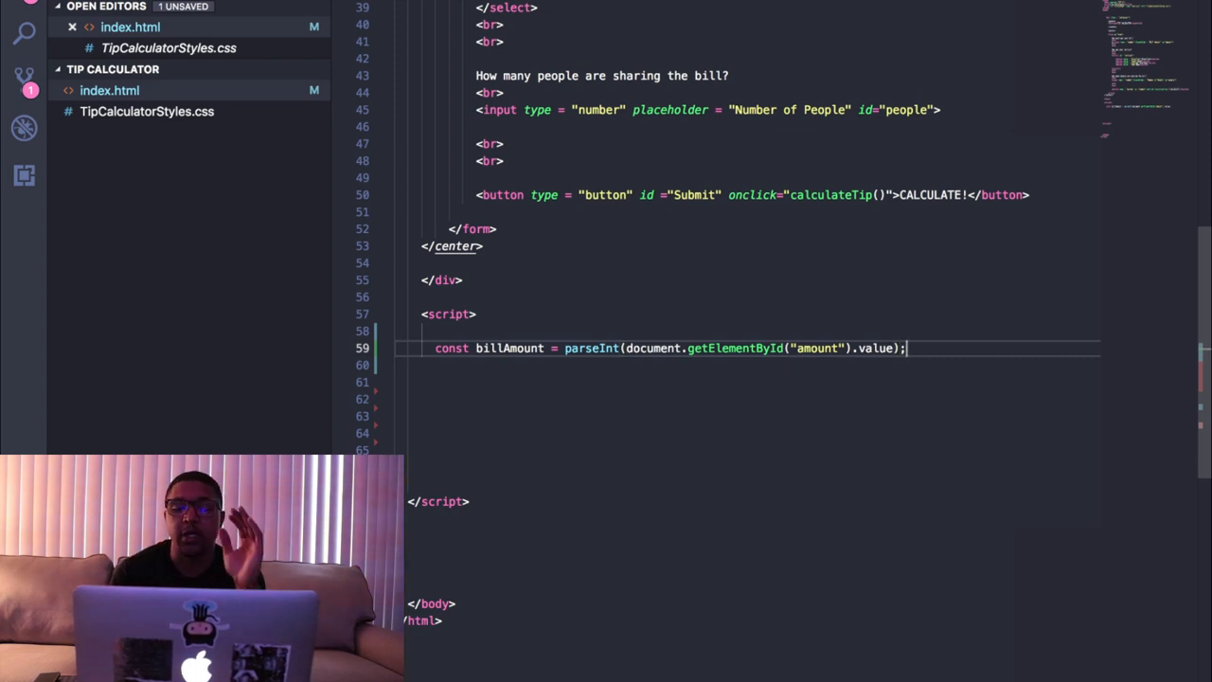
key(ctrl+s)
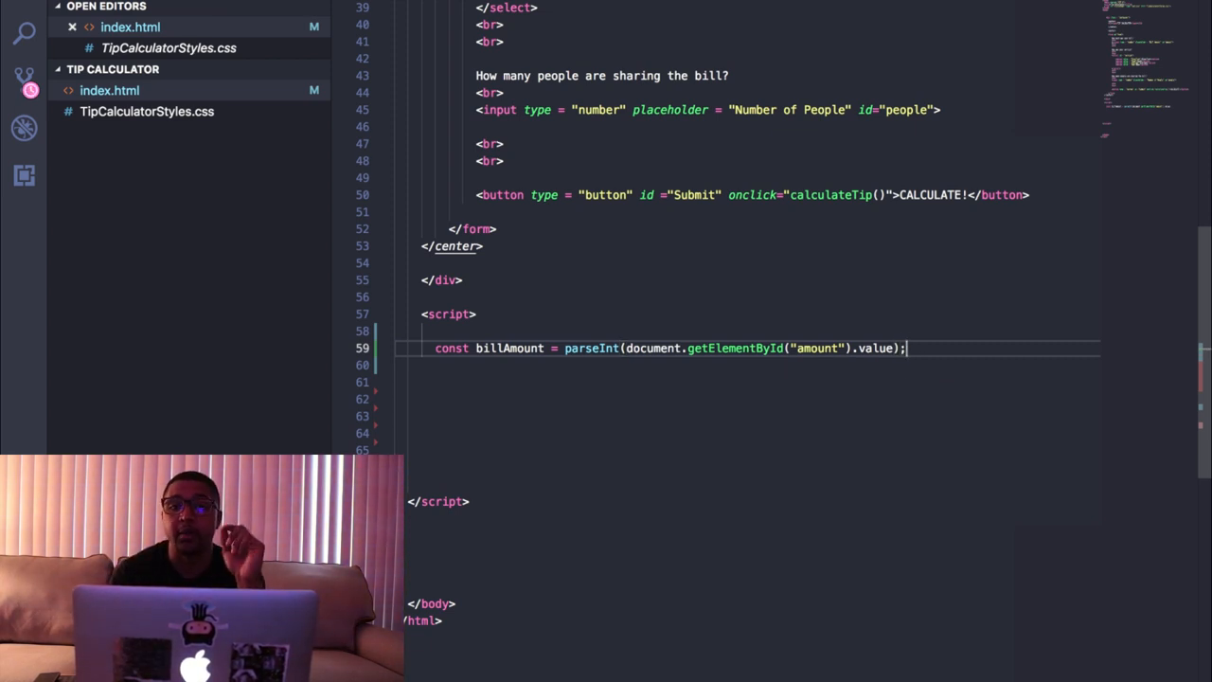
Step: Declare const numOfPeople = document.getElementById("people").value; below it
key(Return)
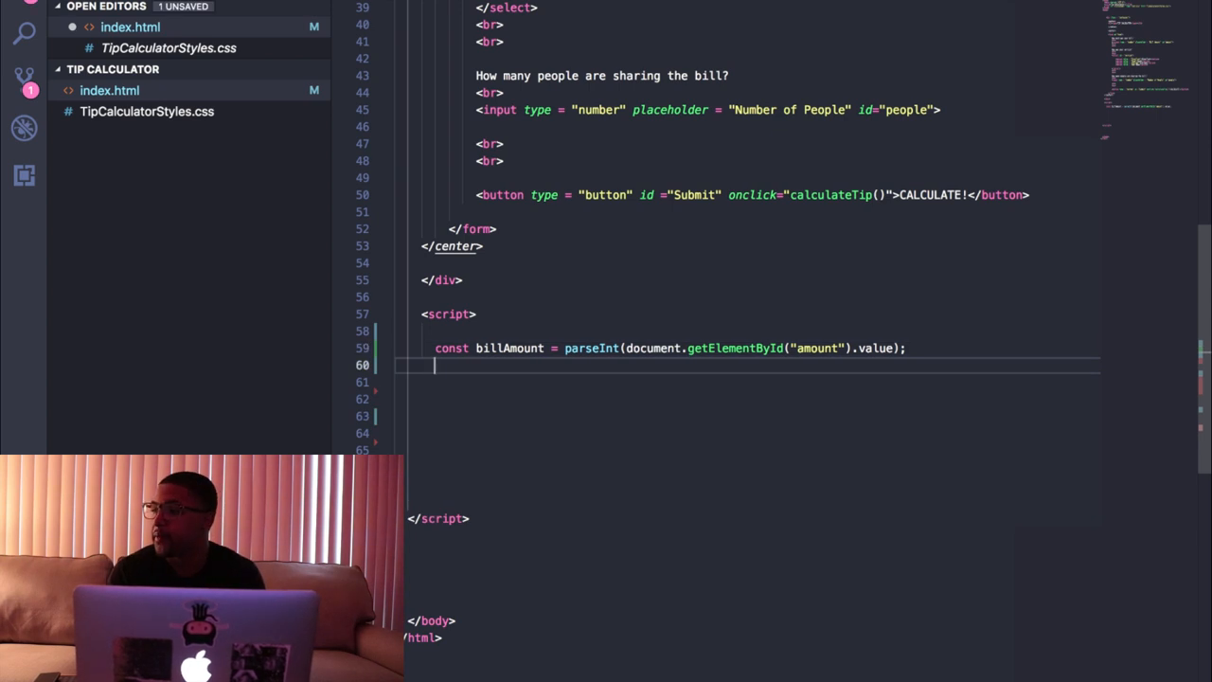
text(const )
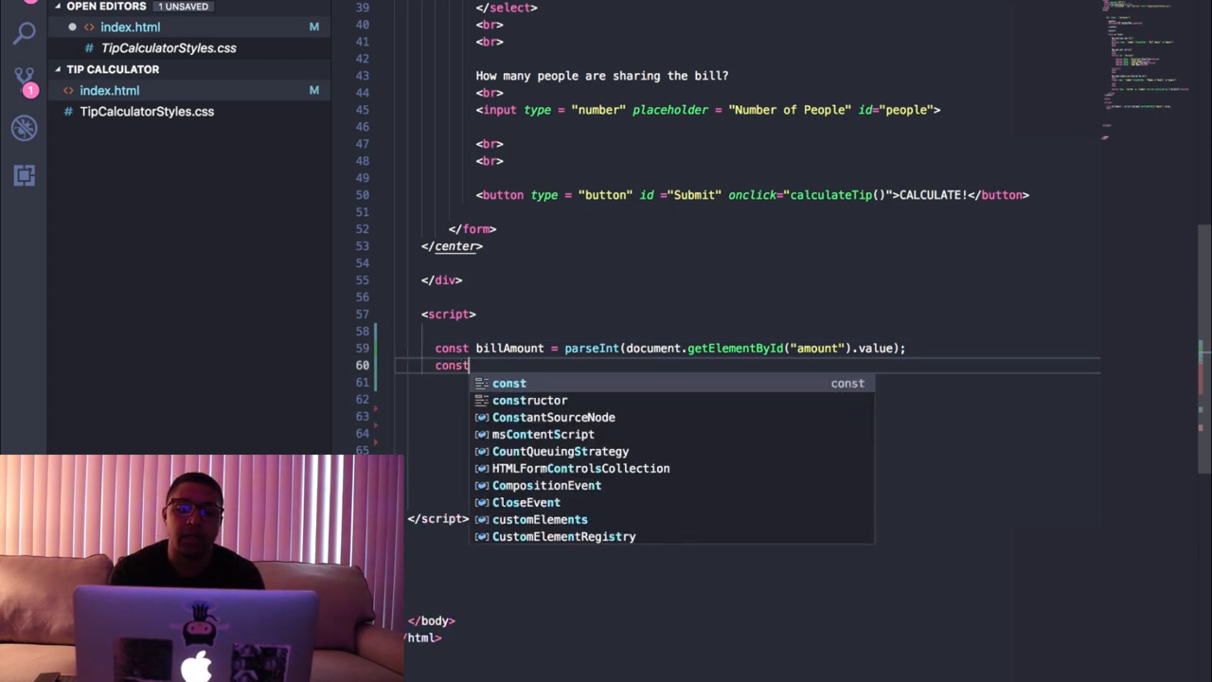
text(numO)
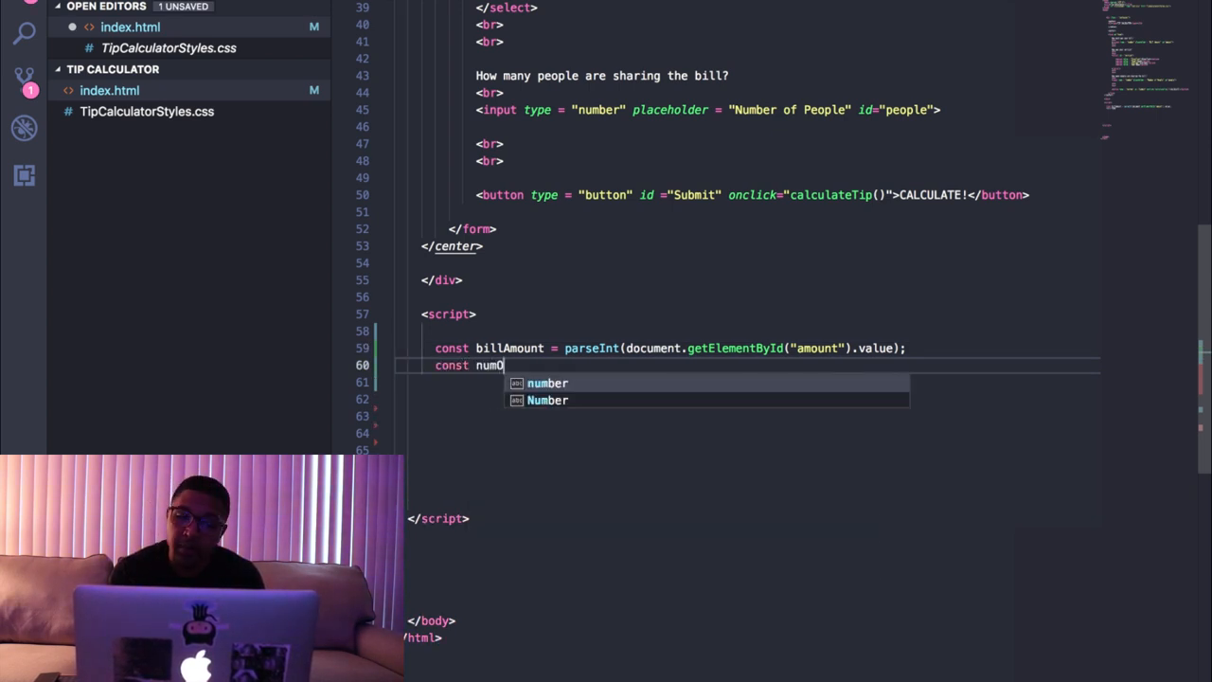
text(fPeople)
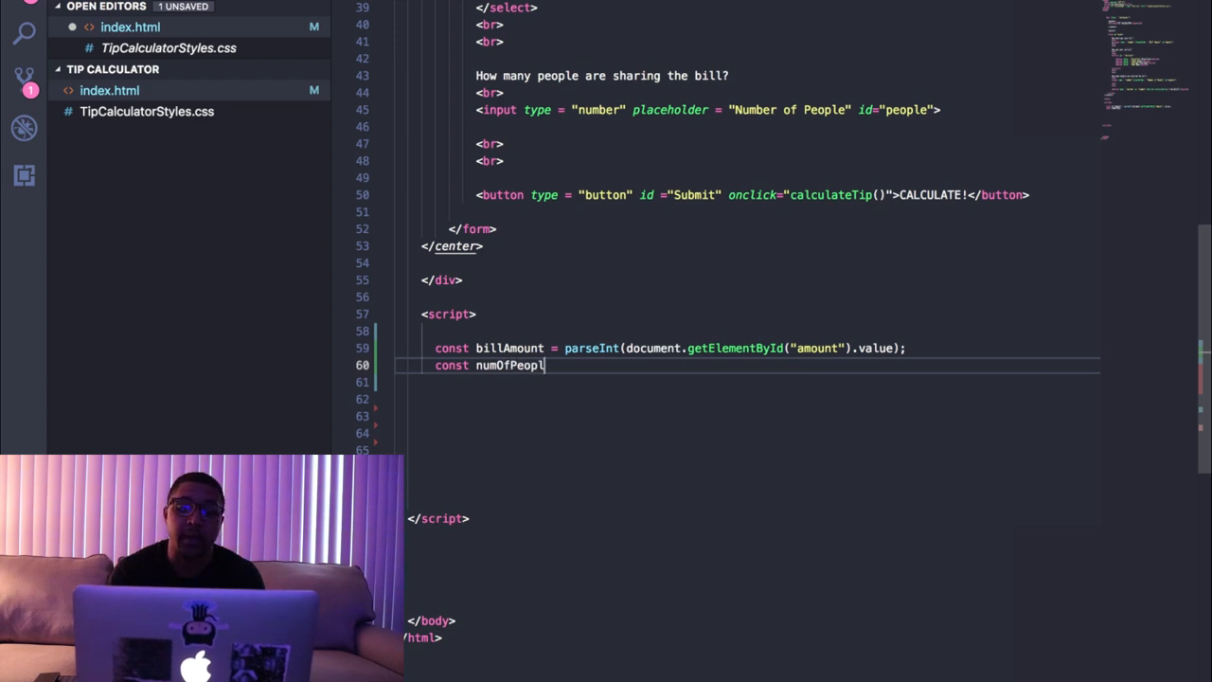
text( = )
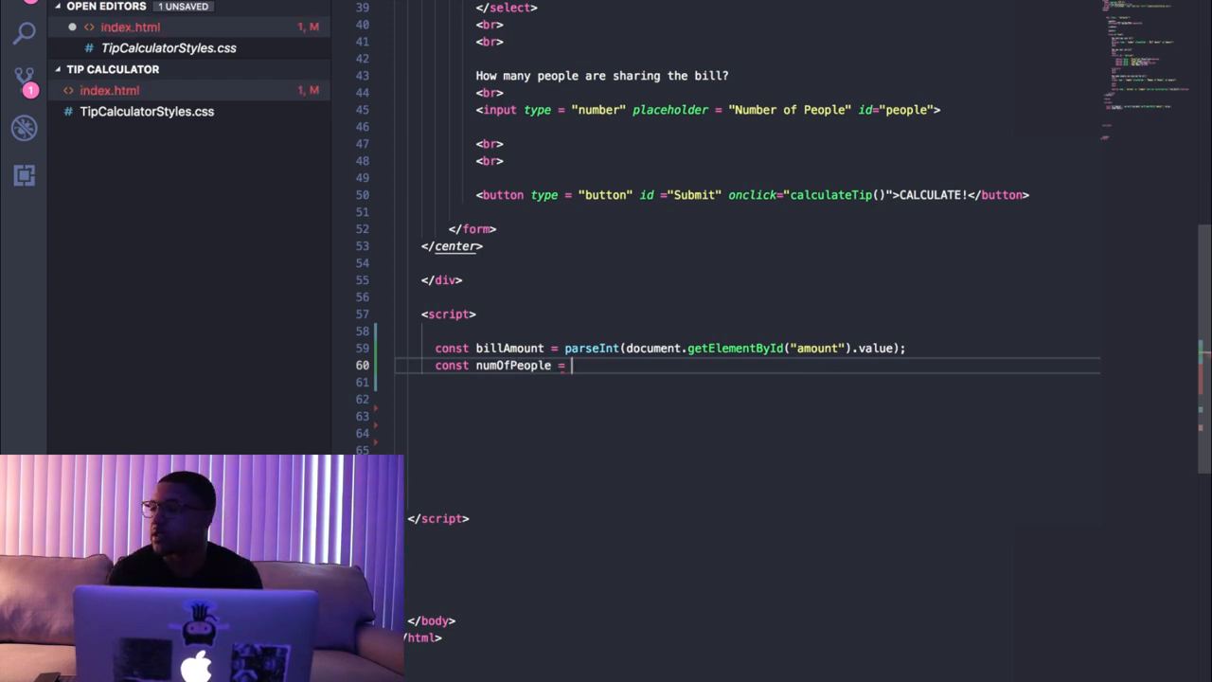
text(docum)
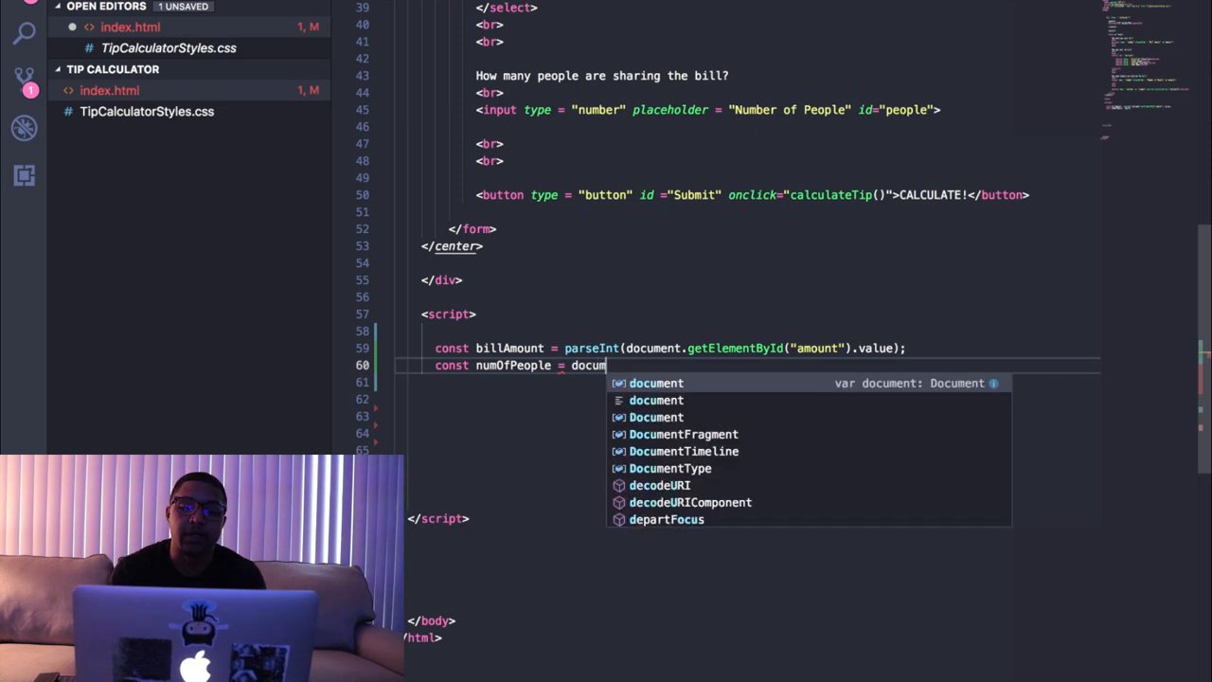
text(ent.get)
key(Return)
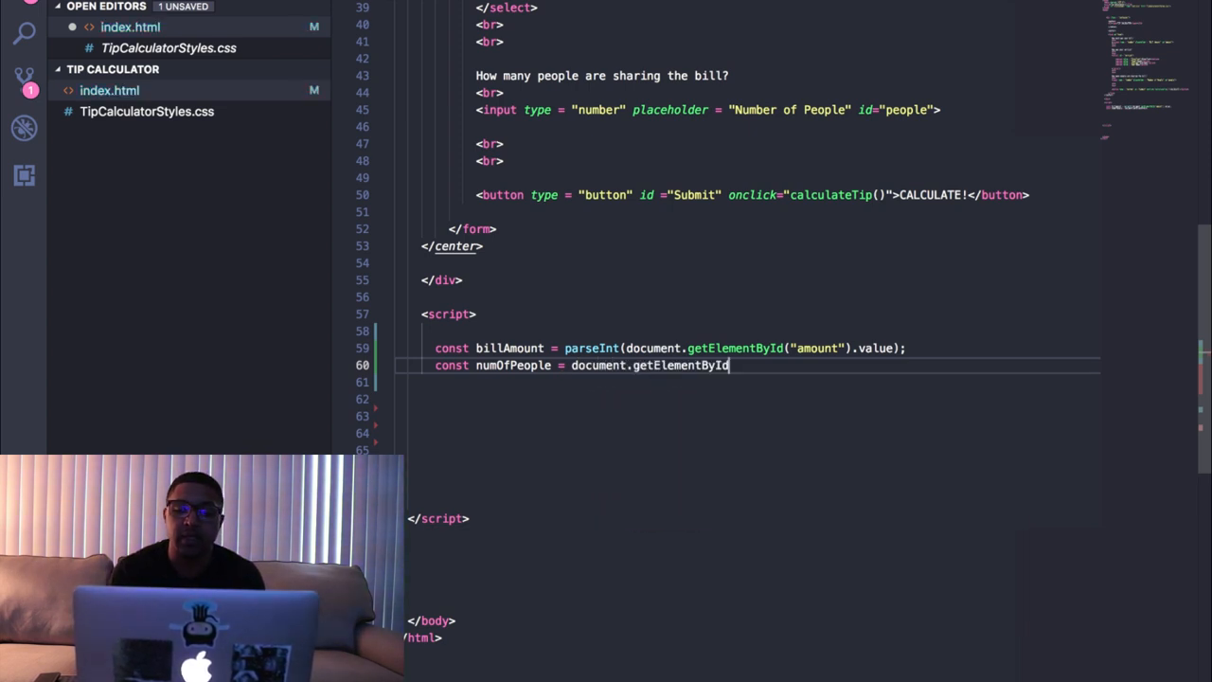
text(()
scroll(757, 341, up, 5)
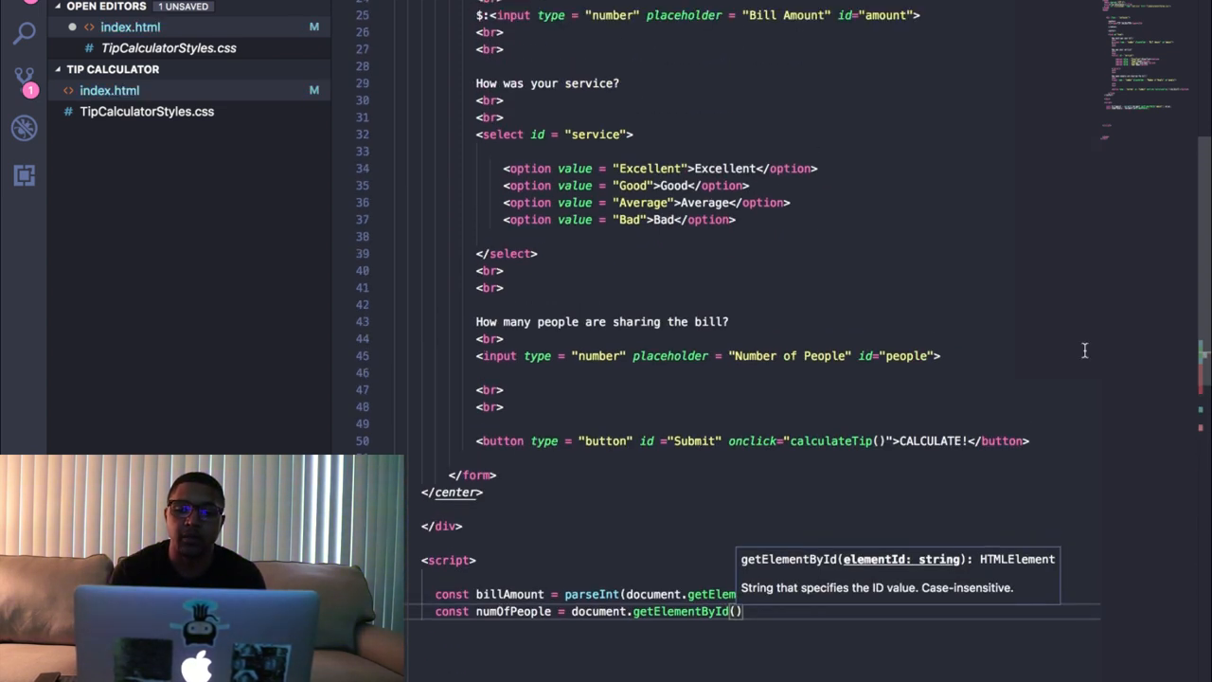
drag(932, 356, 888, 356)
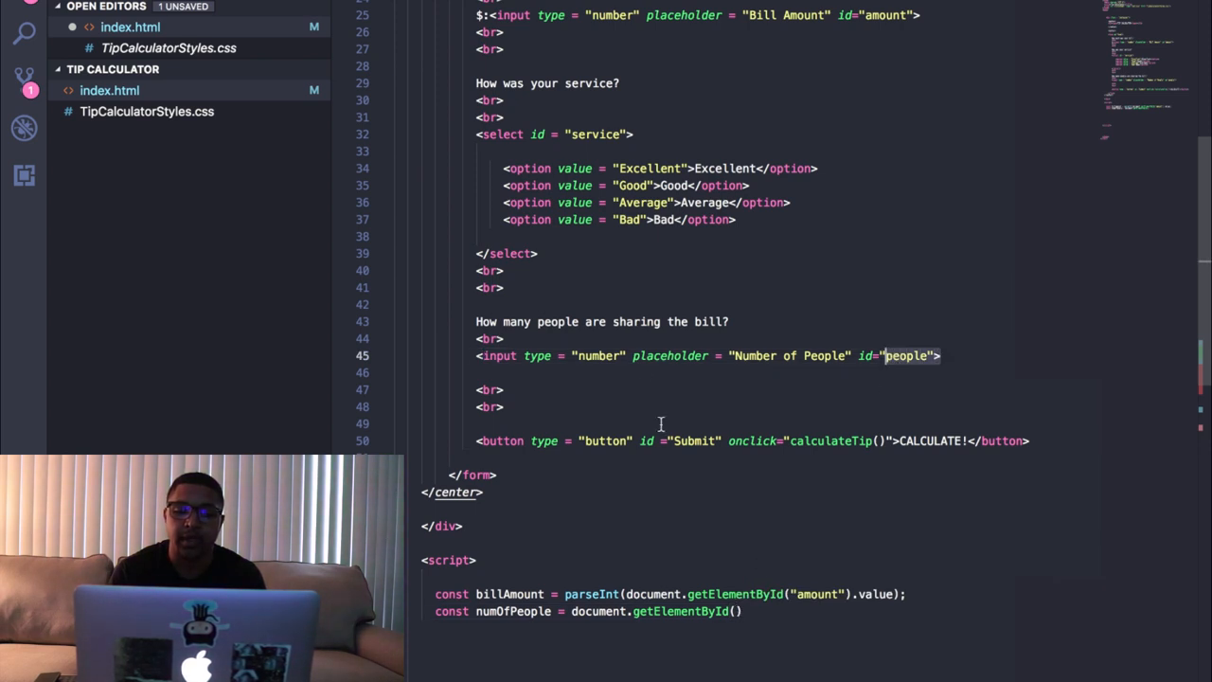
click(736, 612)
mouse_move(755, 676)
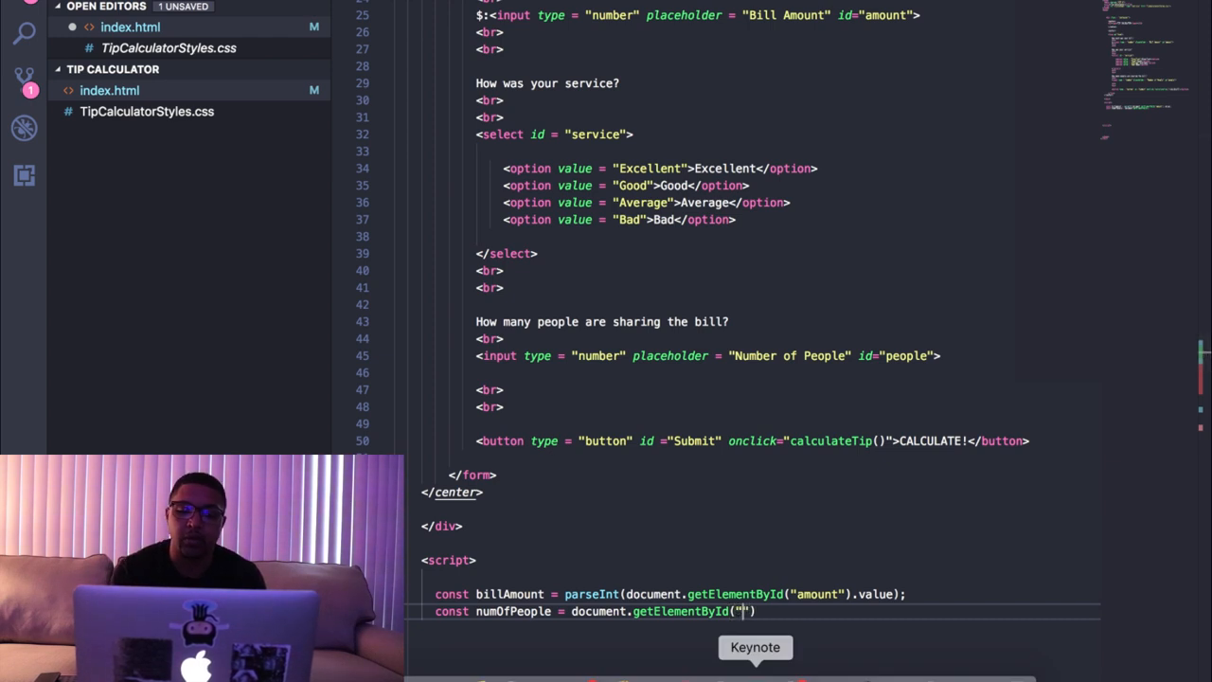
text(people"))
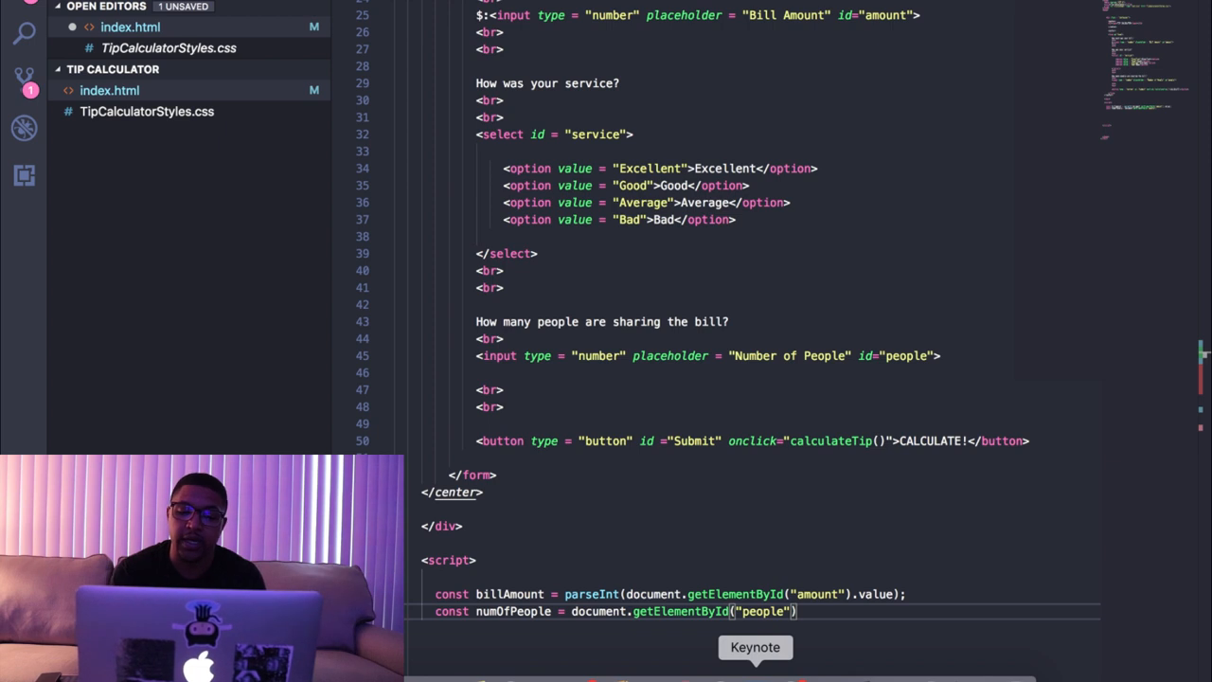
text(.value;)
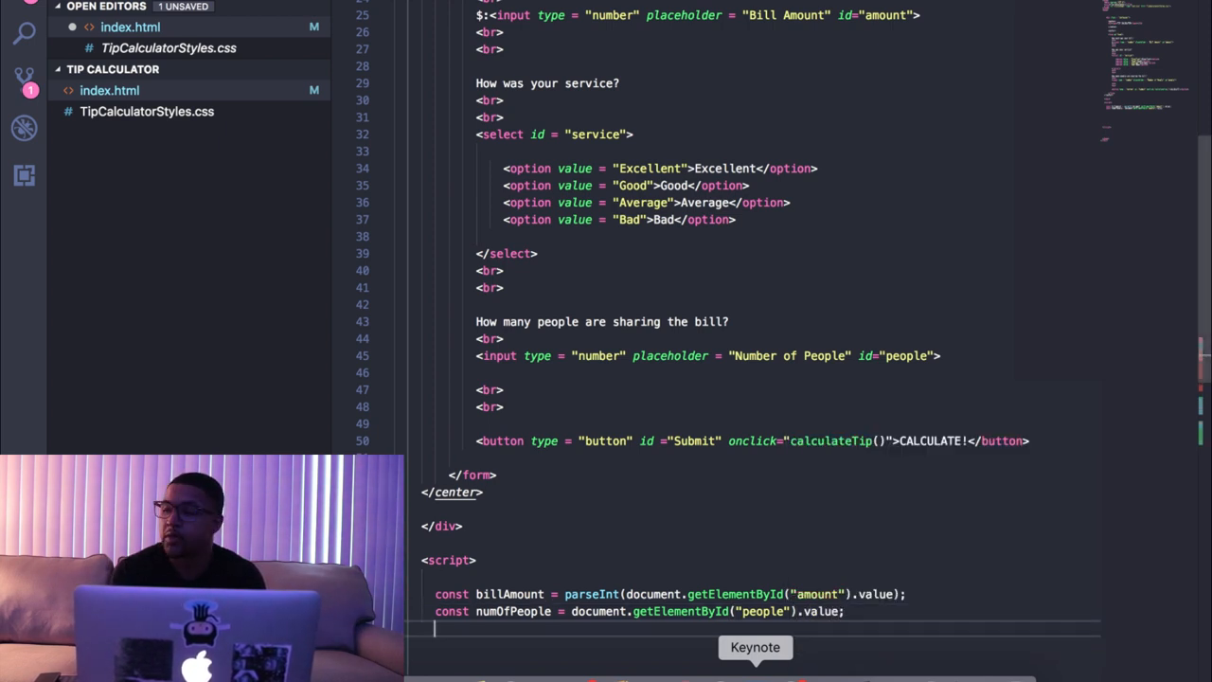
key(Return)
text(const )
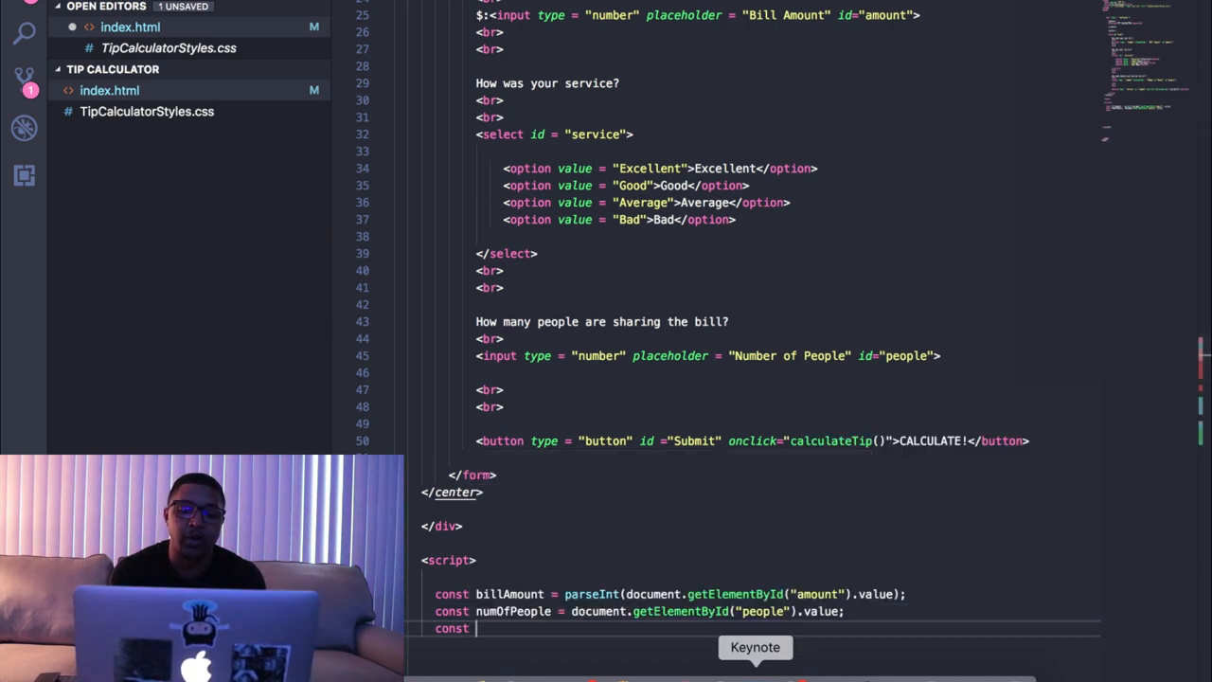
text(service)
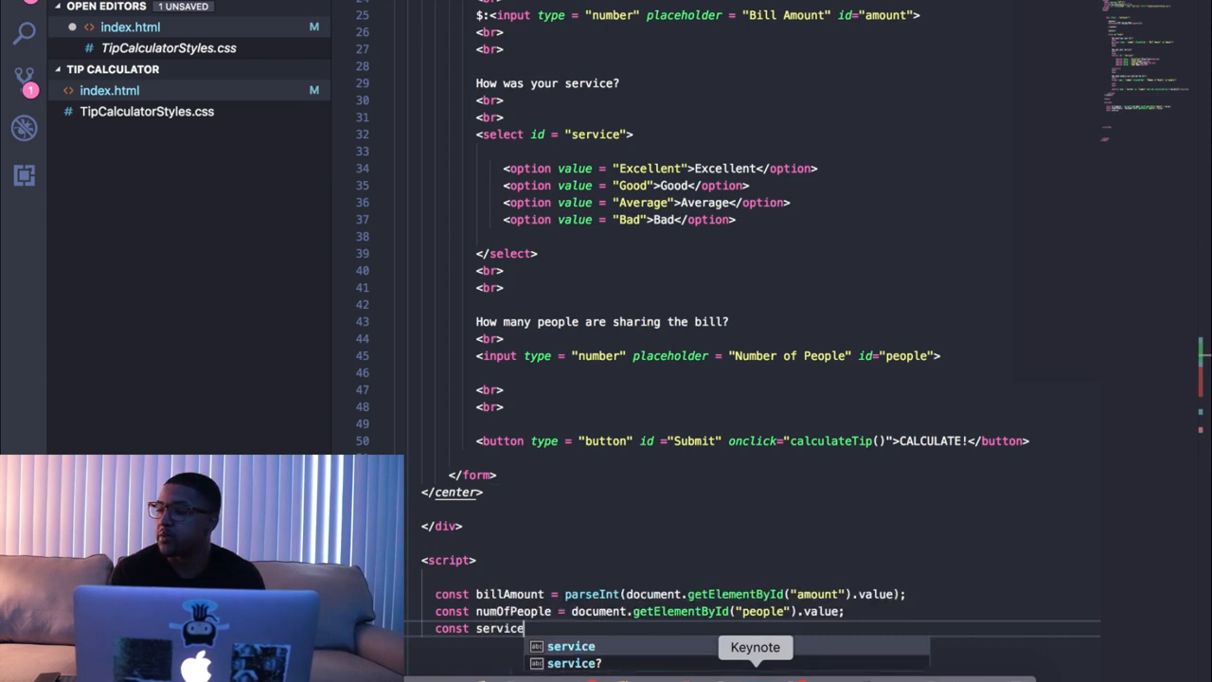
text( =)
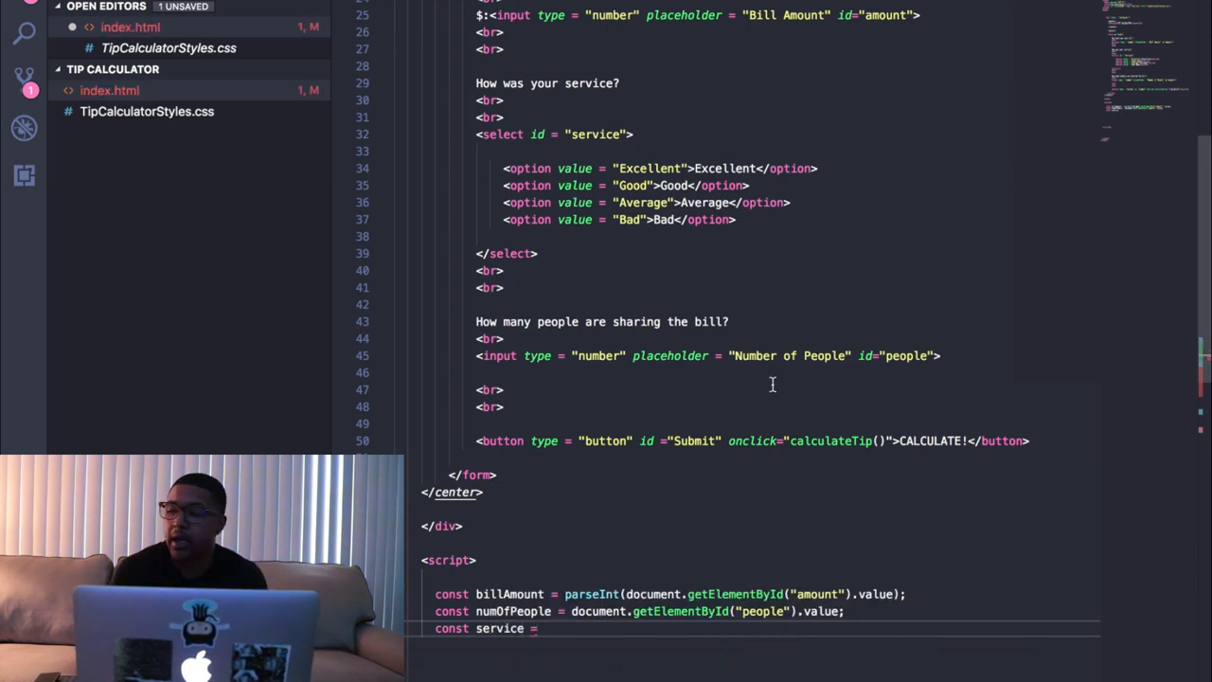
text( documet.ge)
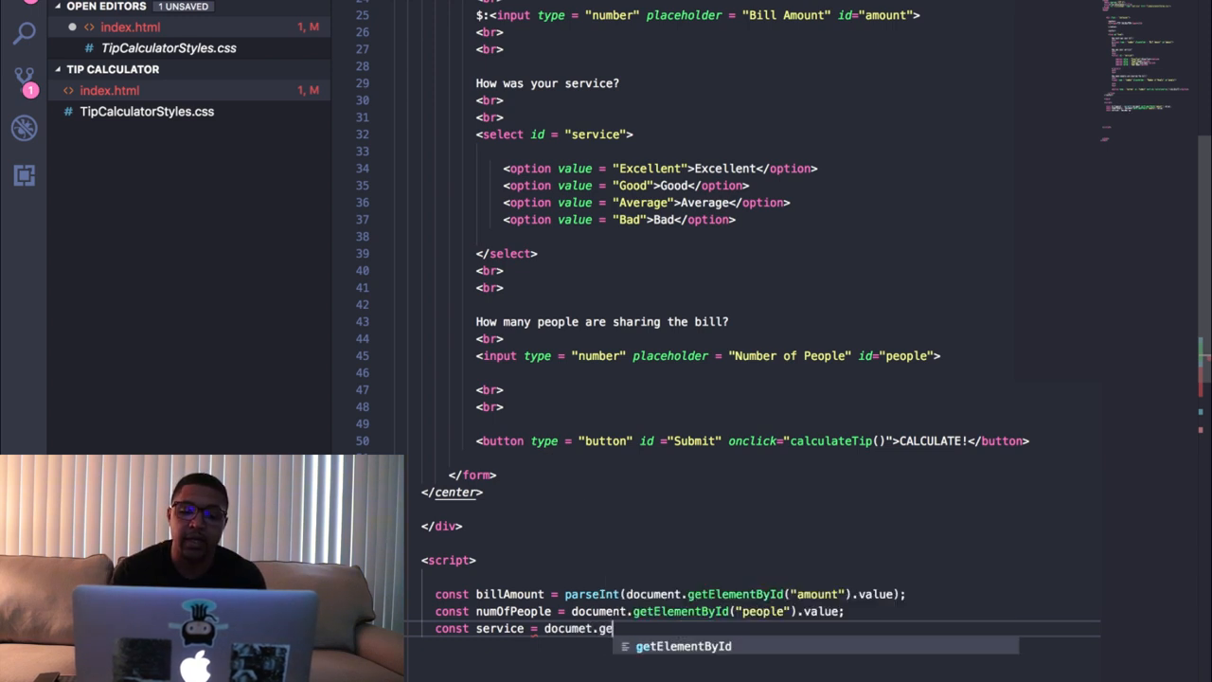
text(t)
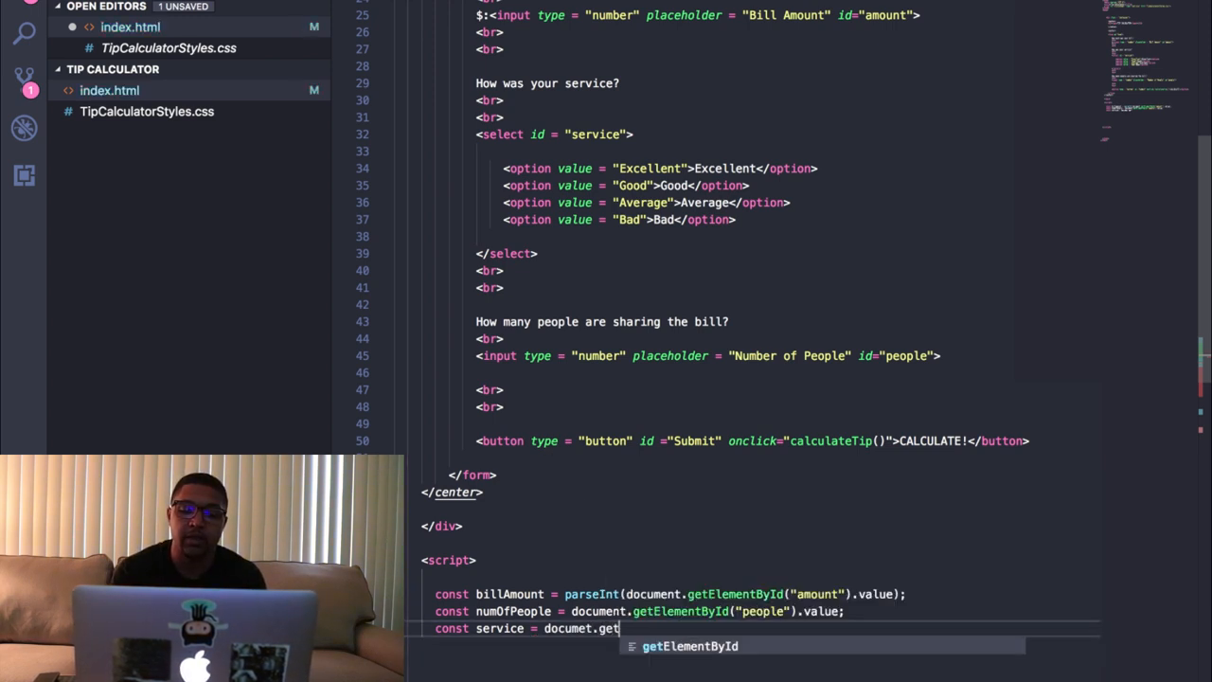
text(El)
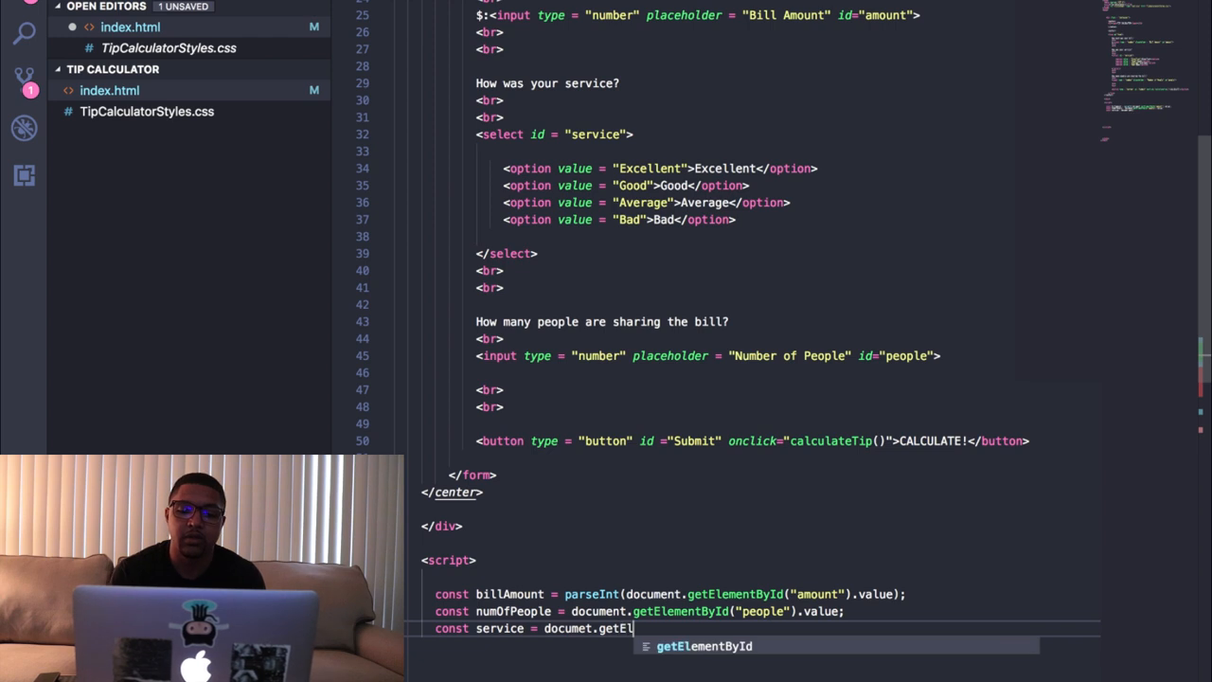
Step: Declare const service reading the service select's value, then add blank lines below it
key(Return)
text(("se)
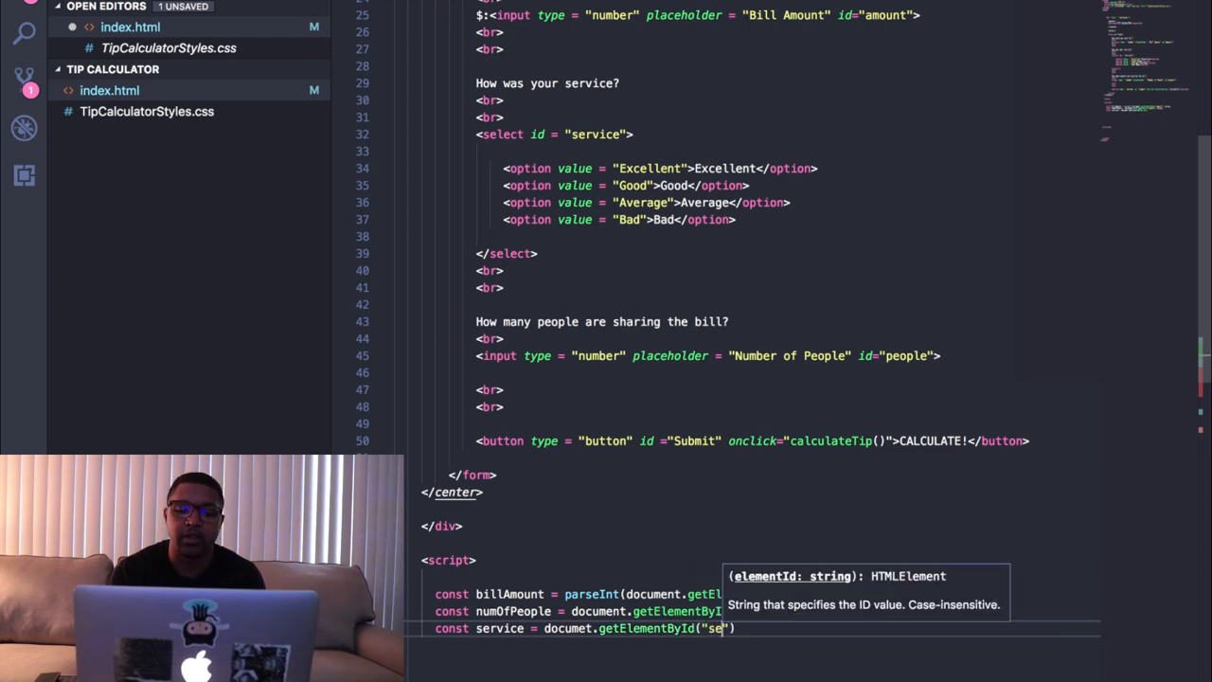
text(rvice)
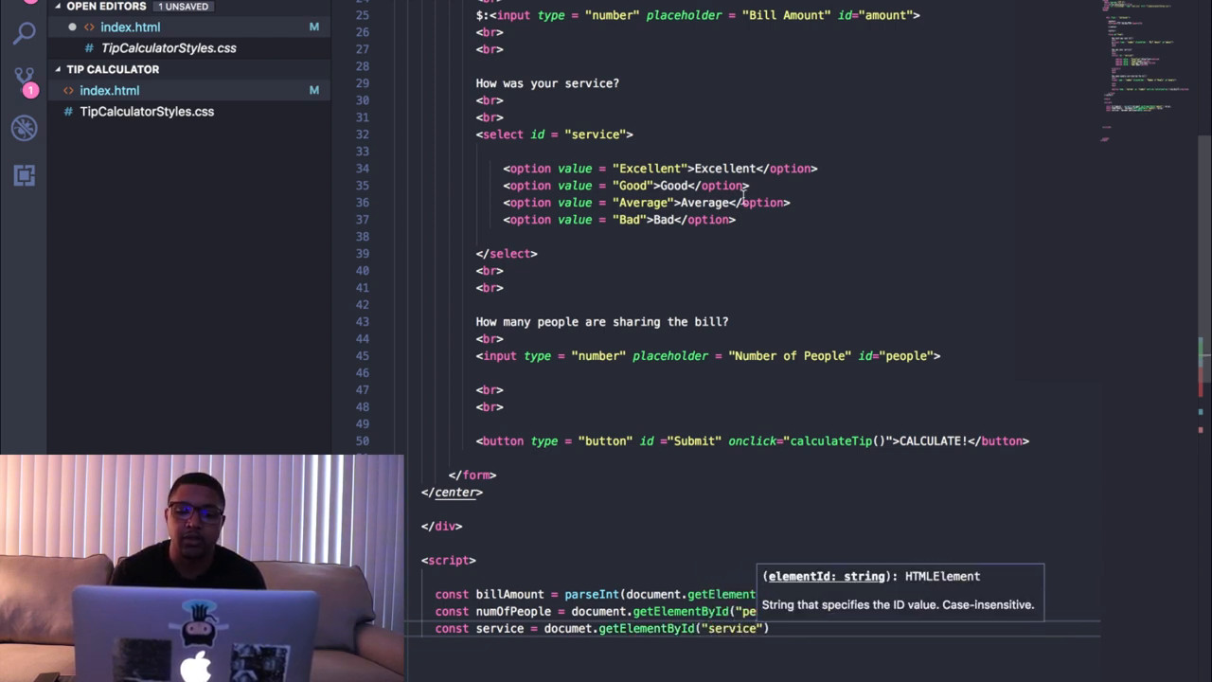
key(BackSpace)
key(BackSpace)
key(BackSpace)
text(i)
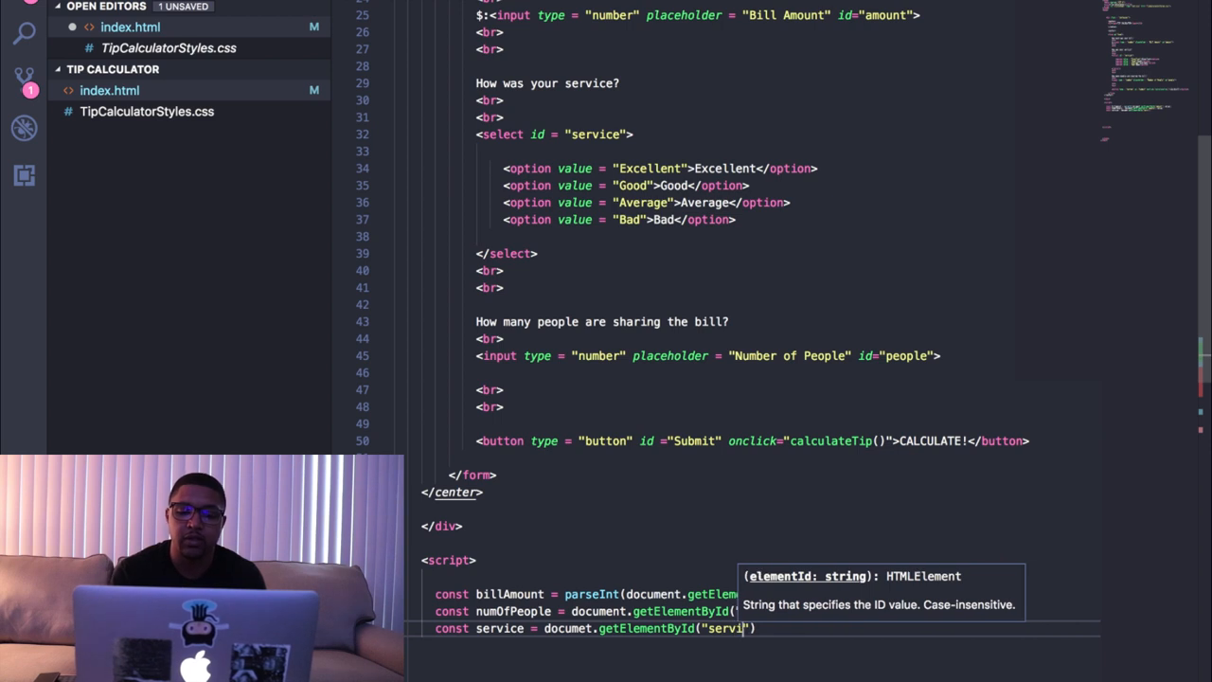
text(ce"))
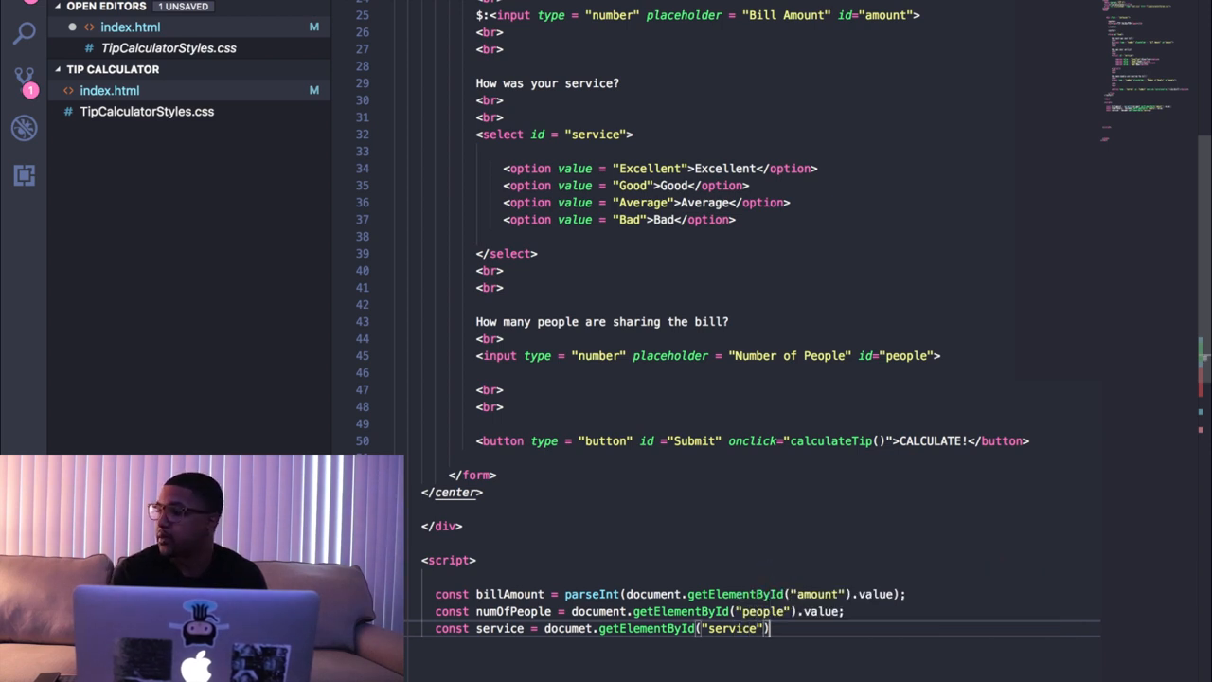
text(.value;)
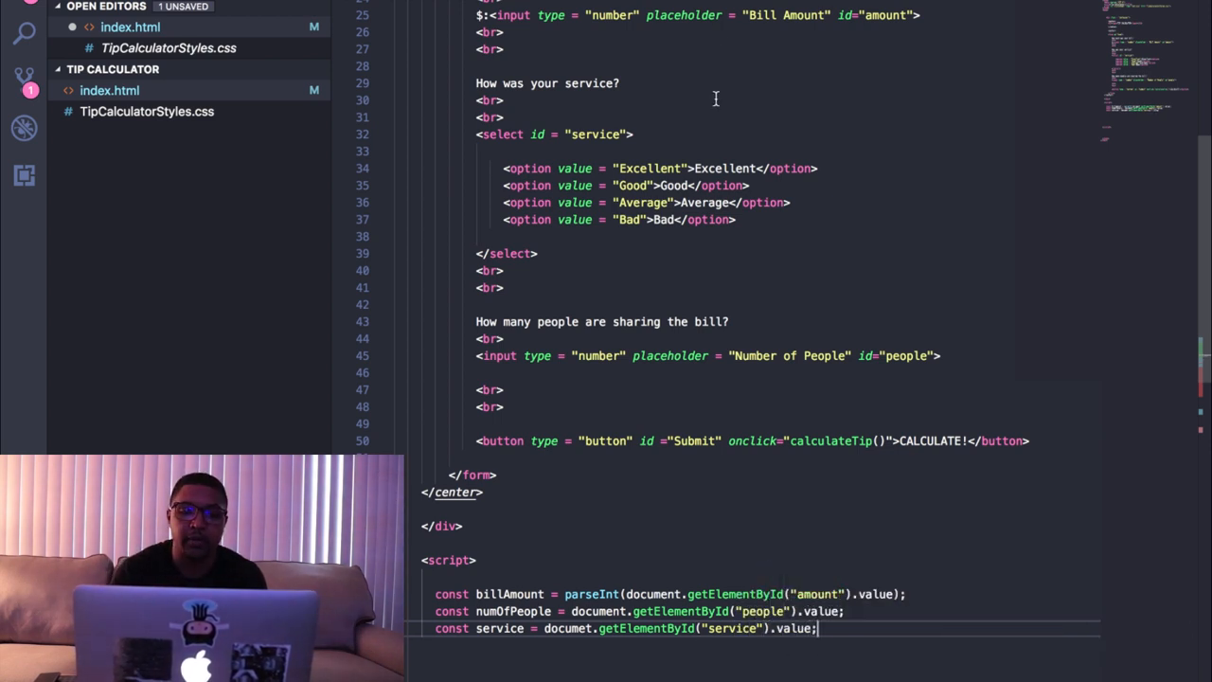
click(604, 133)
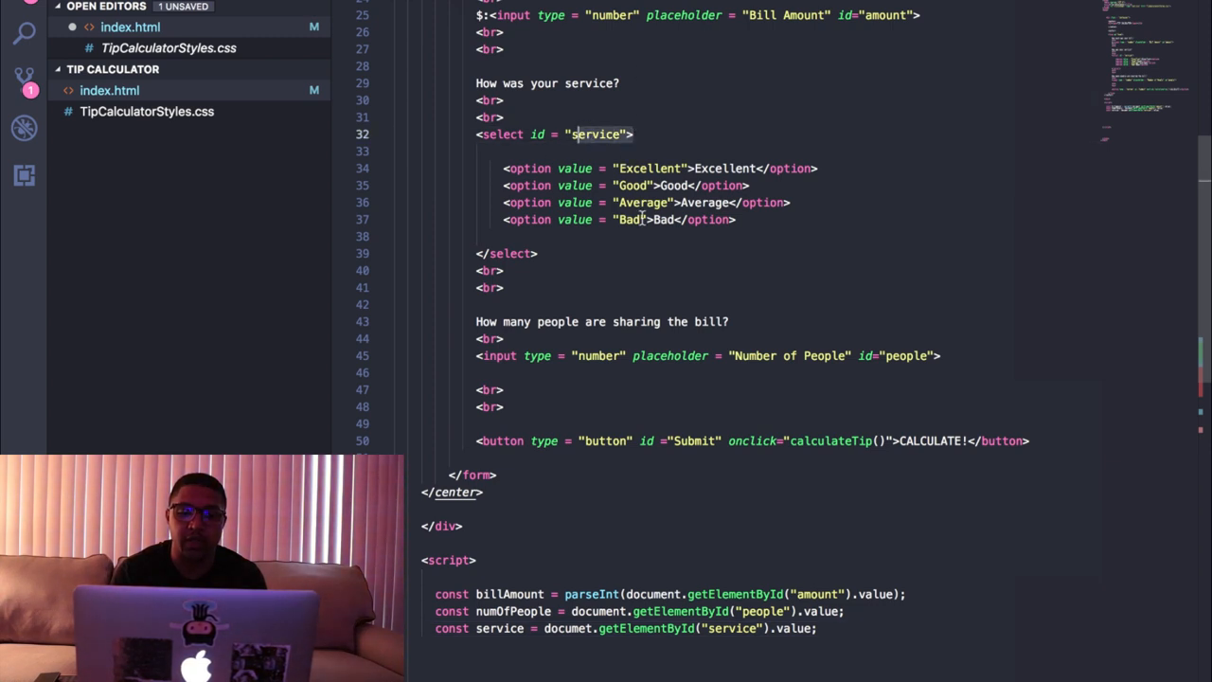
scroll(657, 388, down, 3)
click(840, 507)
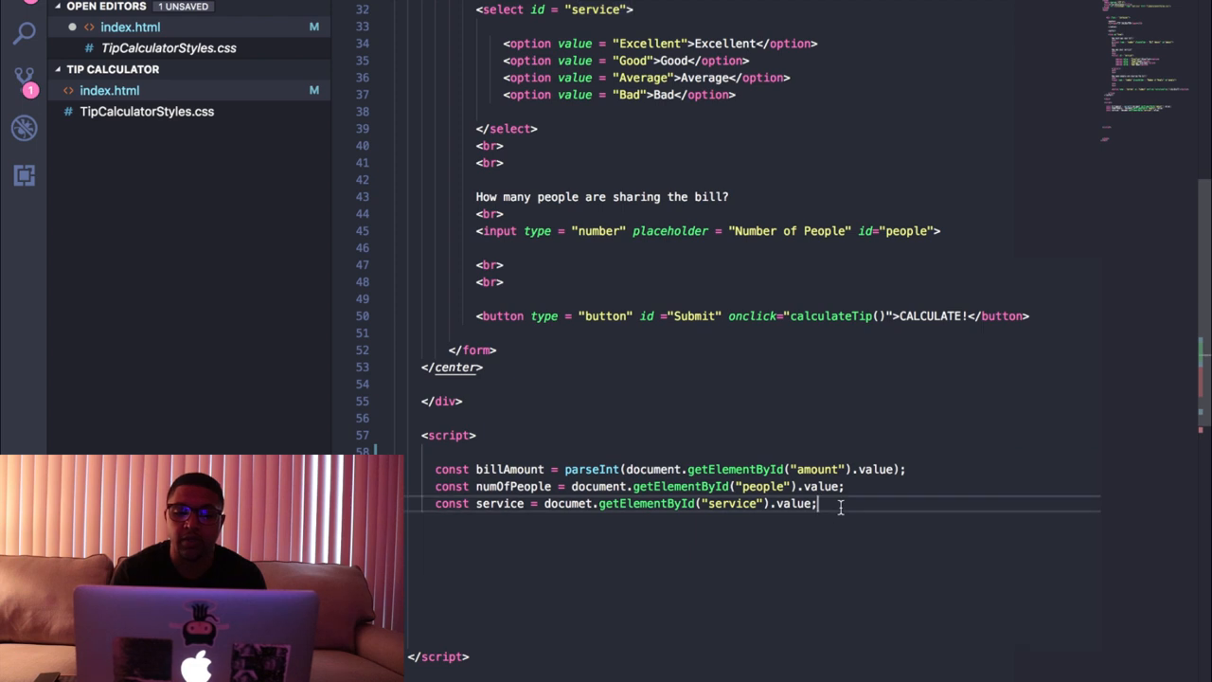
key(Return)
key(Return)
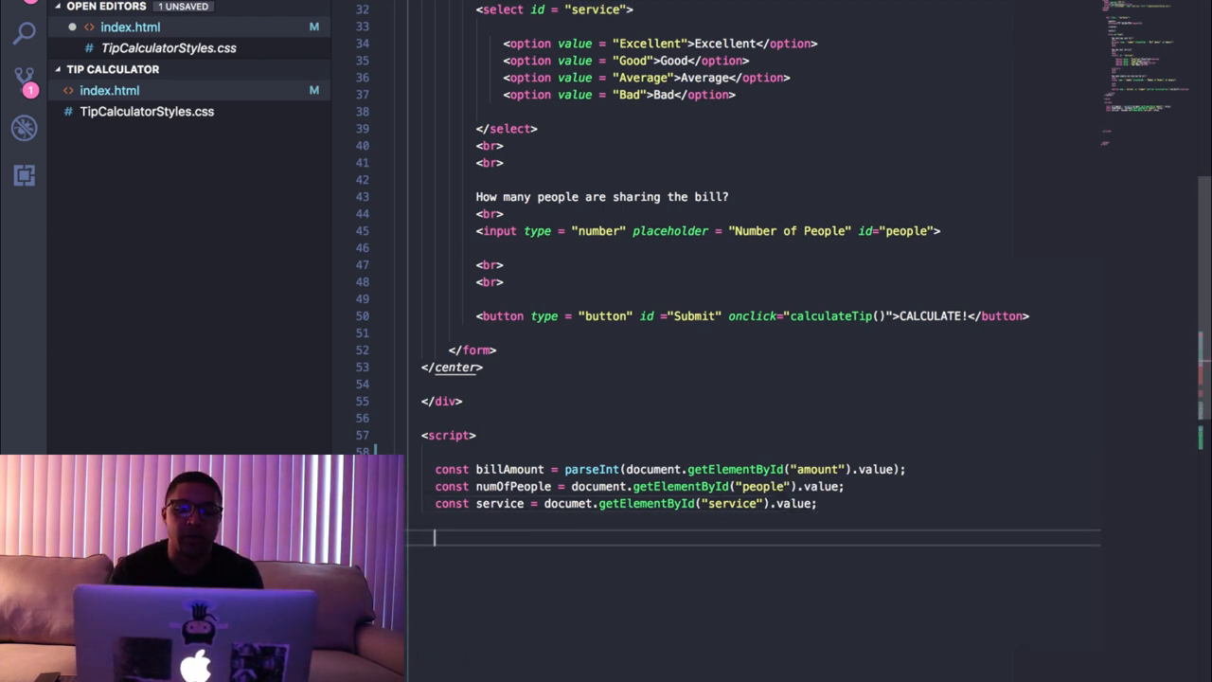
text(const )
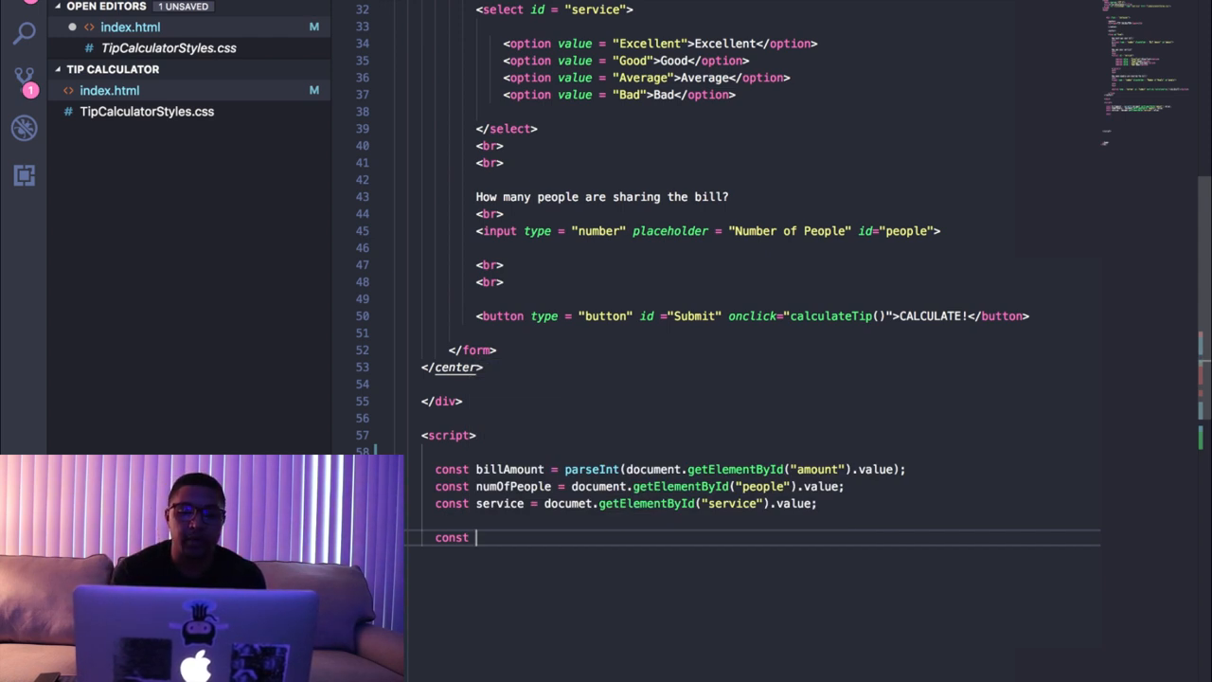
text(tenPer)
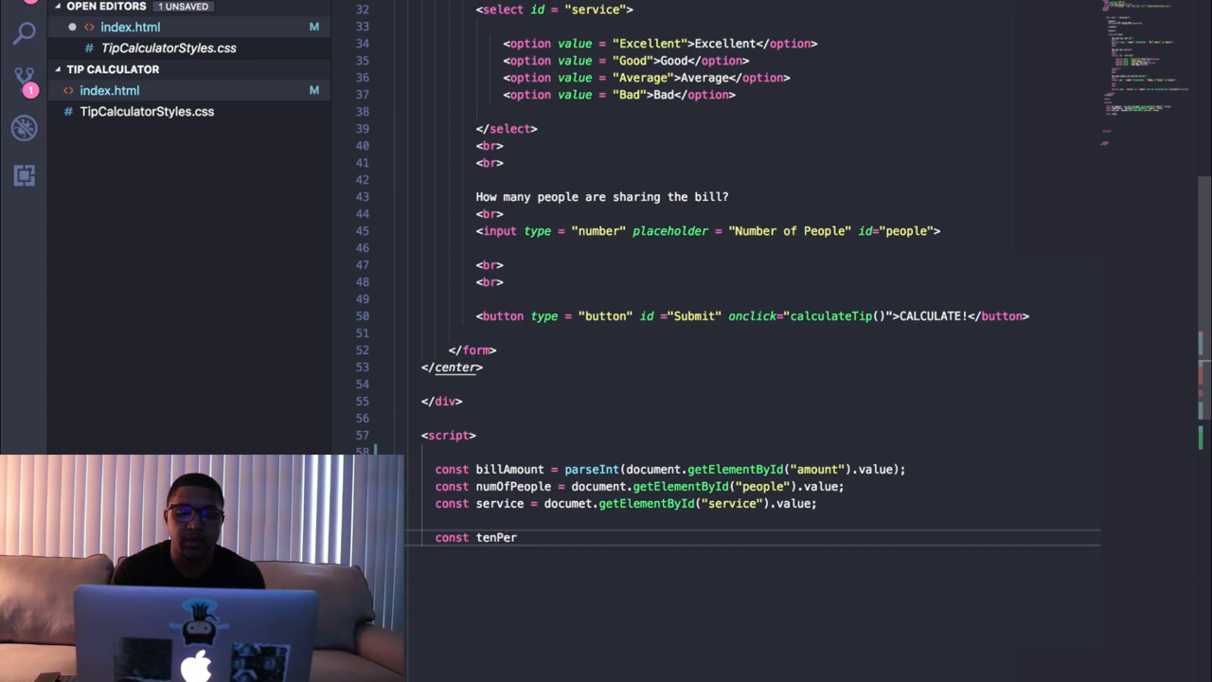
text(centO)
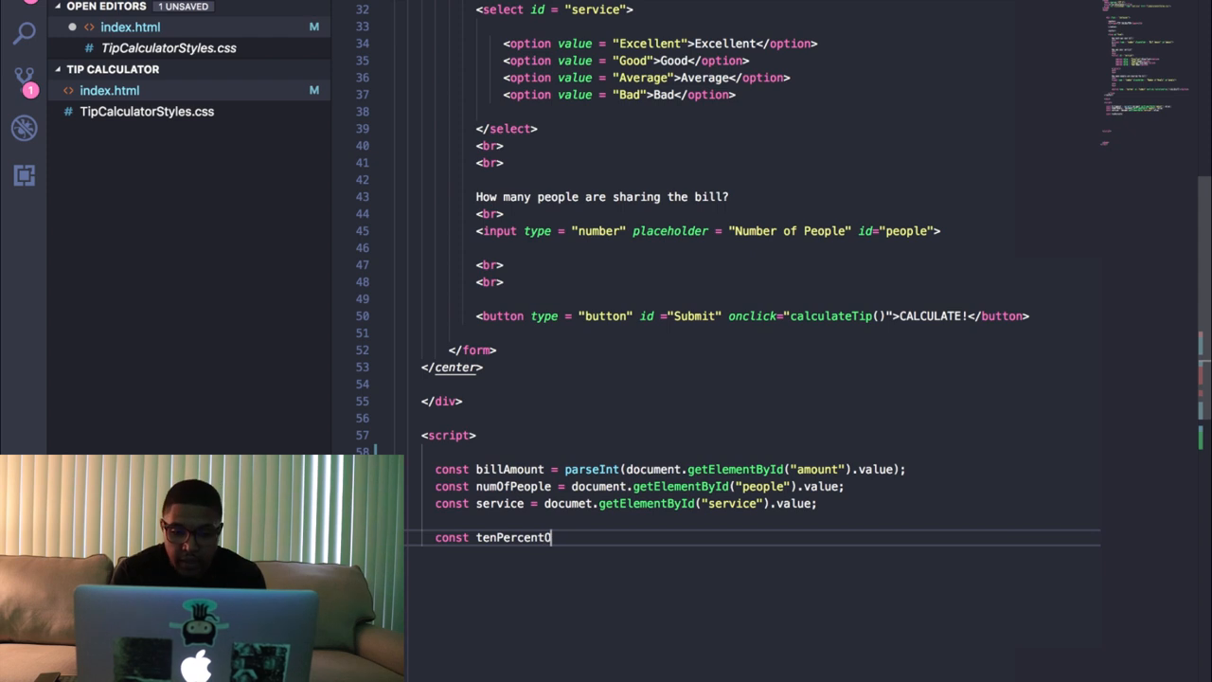
text(fBill =)
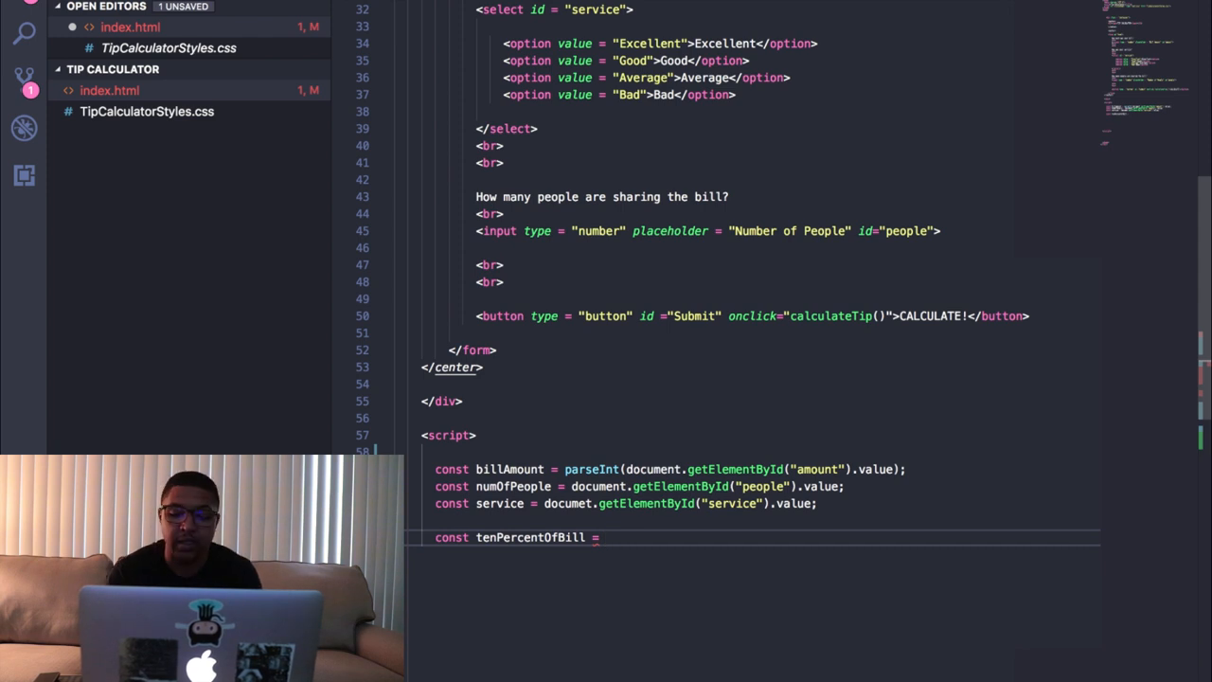
text( (bill)
Step: Declare const tenPercentOfBill = (billAmount * 0.1); and start the next line
key(Tab)
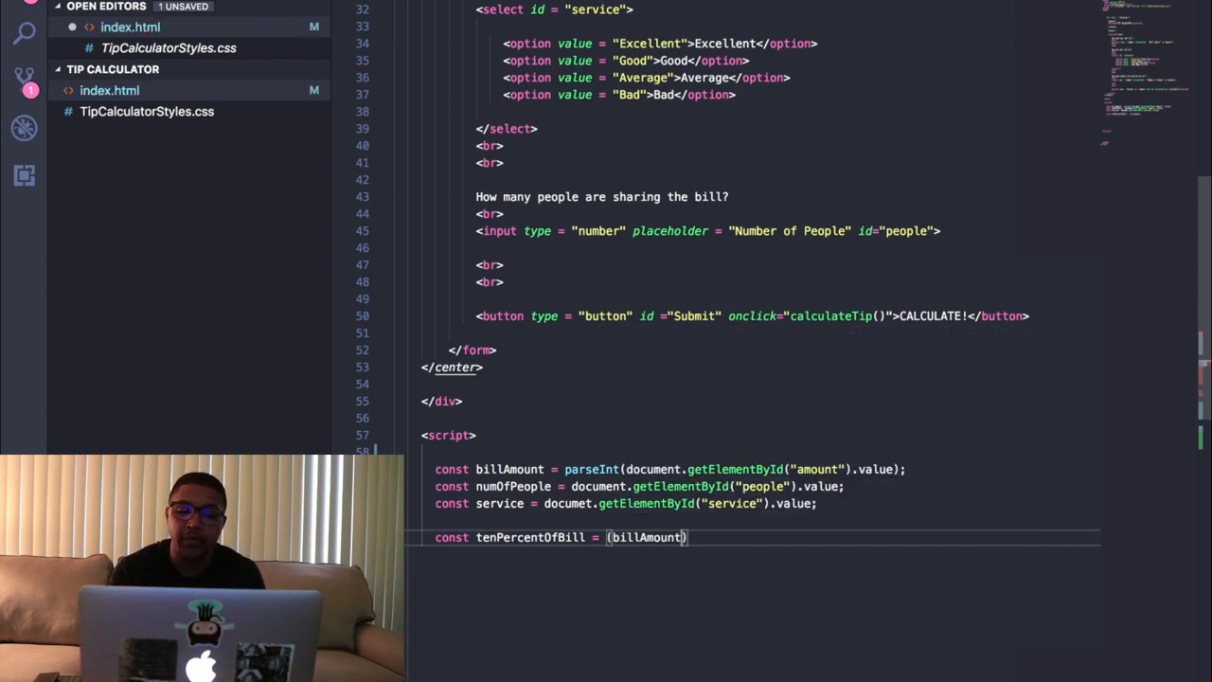
text(0)
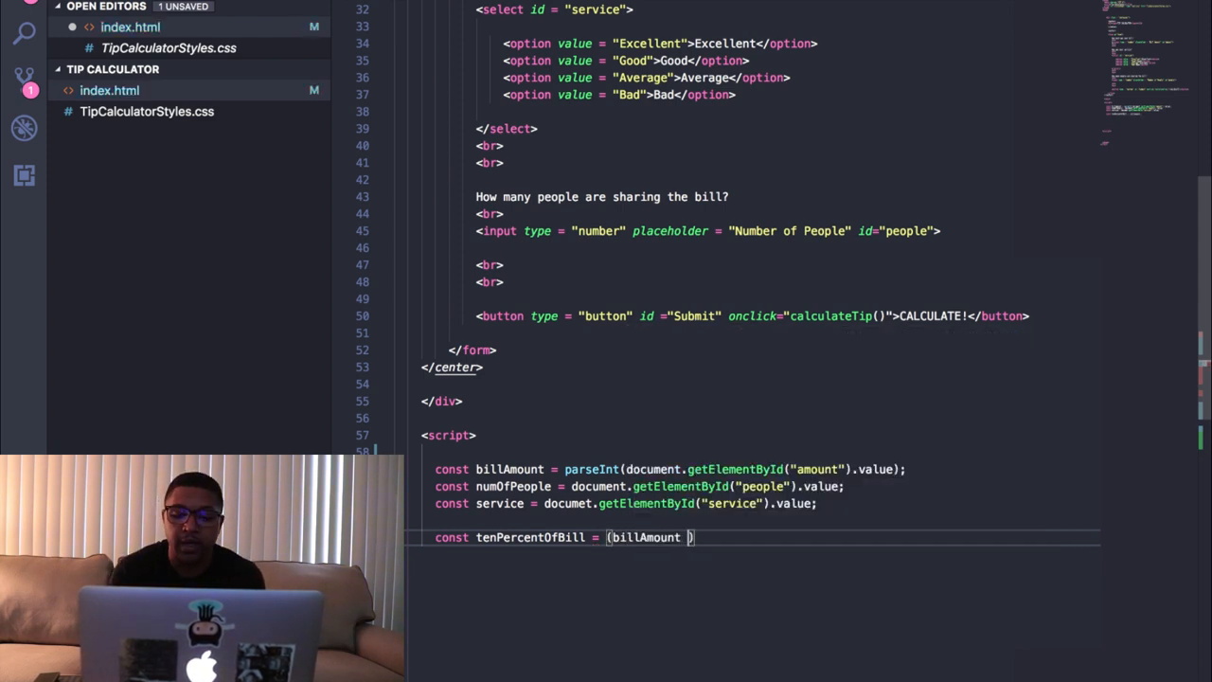
text(.1)
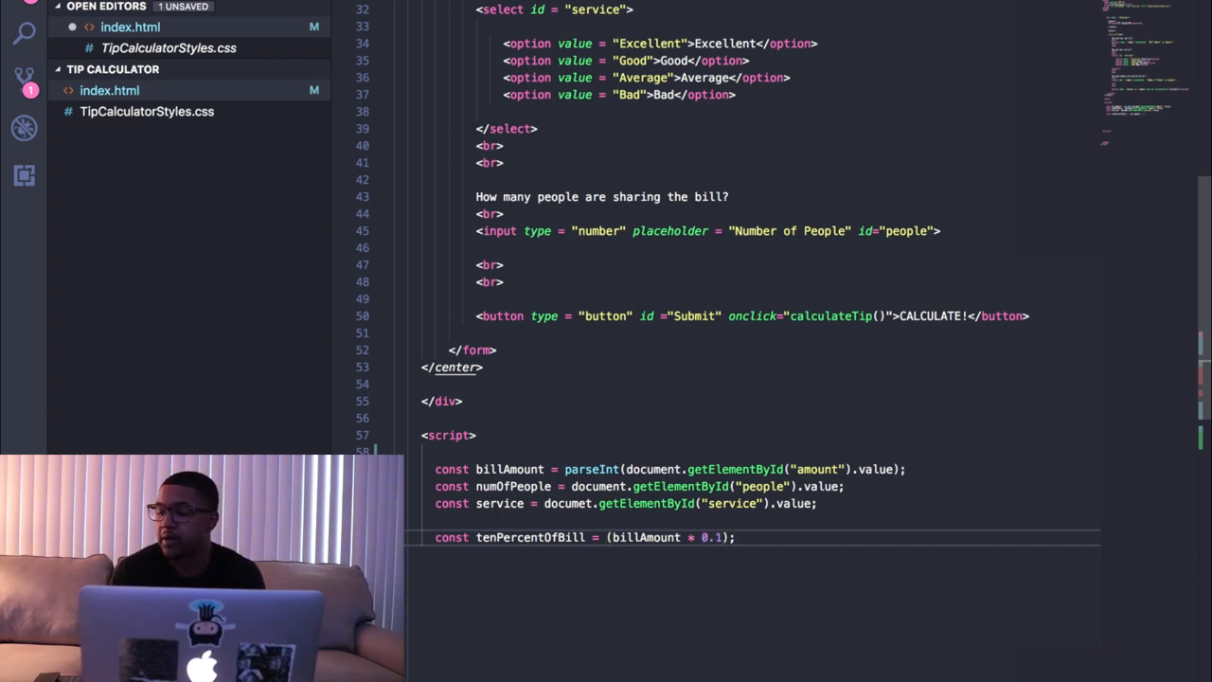
key(Return)
key(Return)
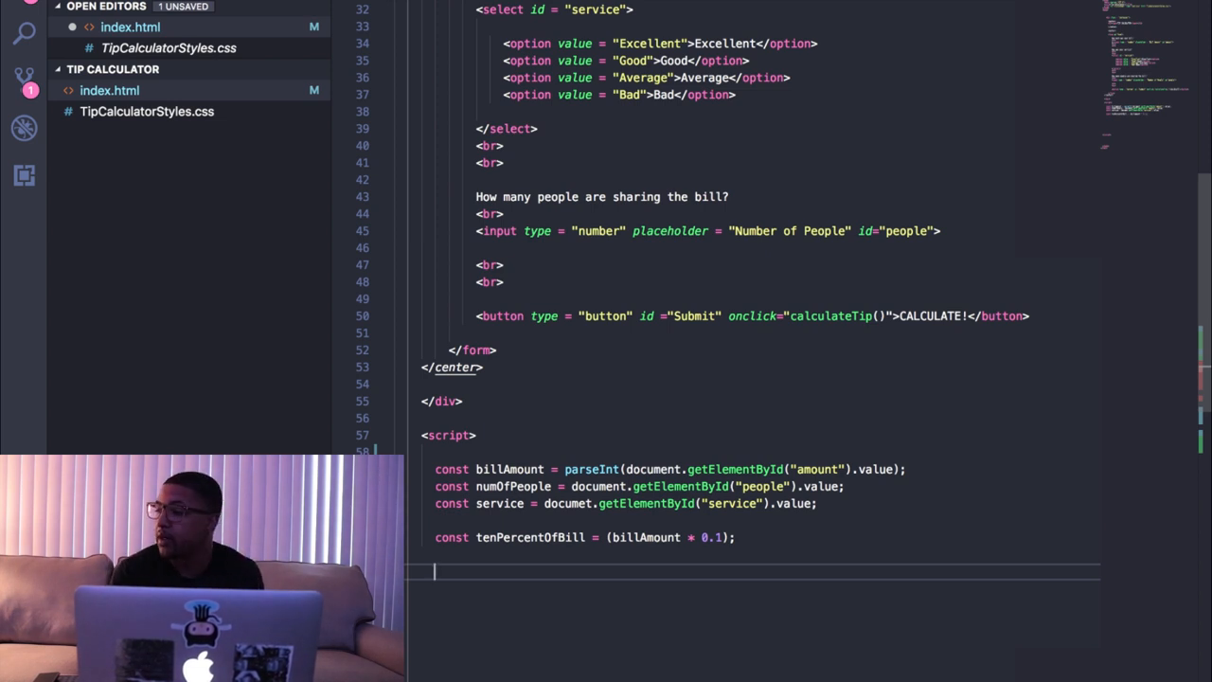
text(CONST)
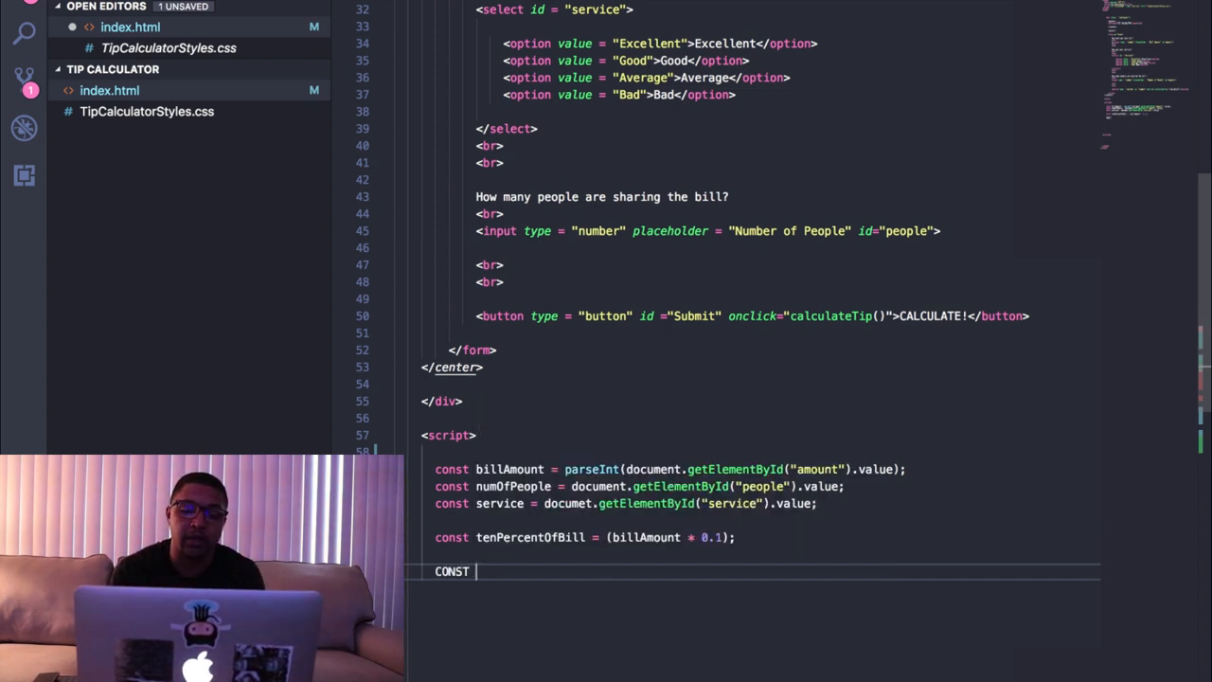
Step: Declare const tipTotal = (tenPercentOfBill / 2) + tenPercentOfBill and start the next line
key(BackSpace)
key(BackSpace)
key(BackSpace)
text(const )
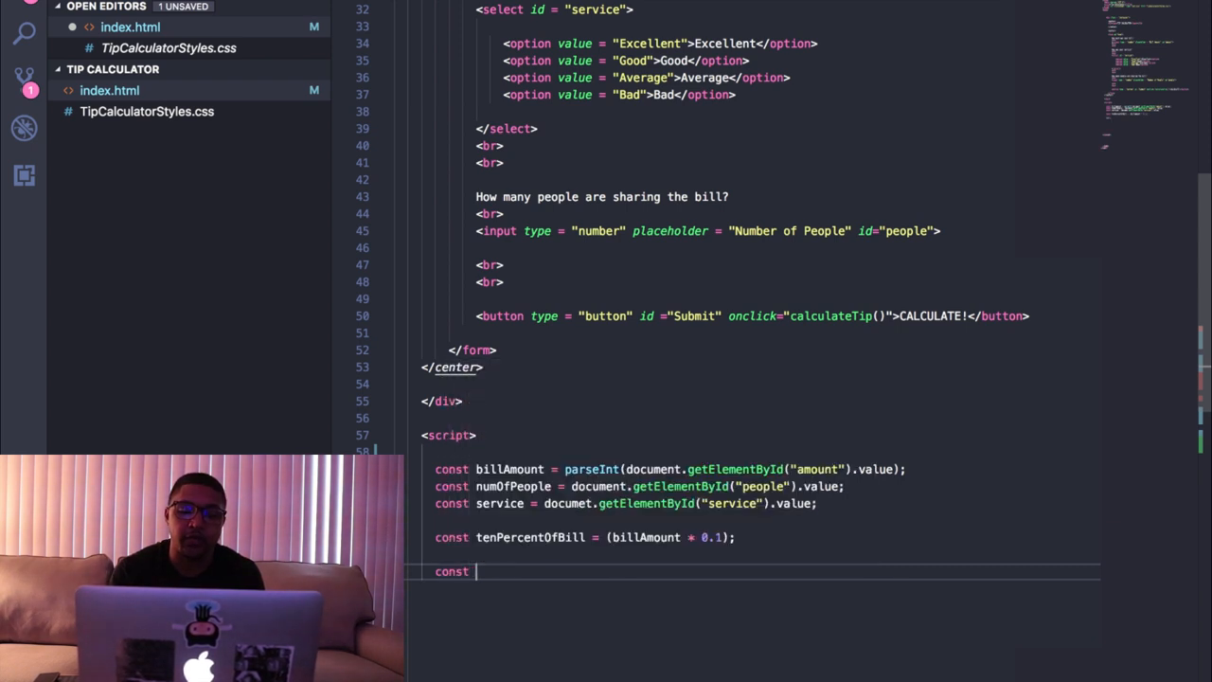
text(tipTot)
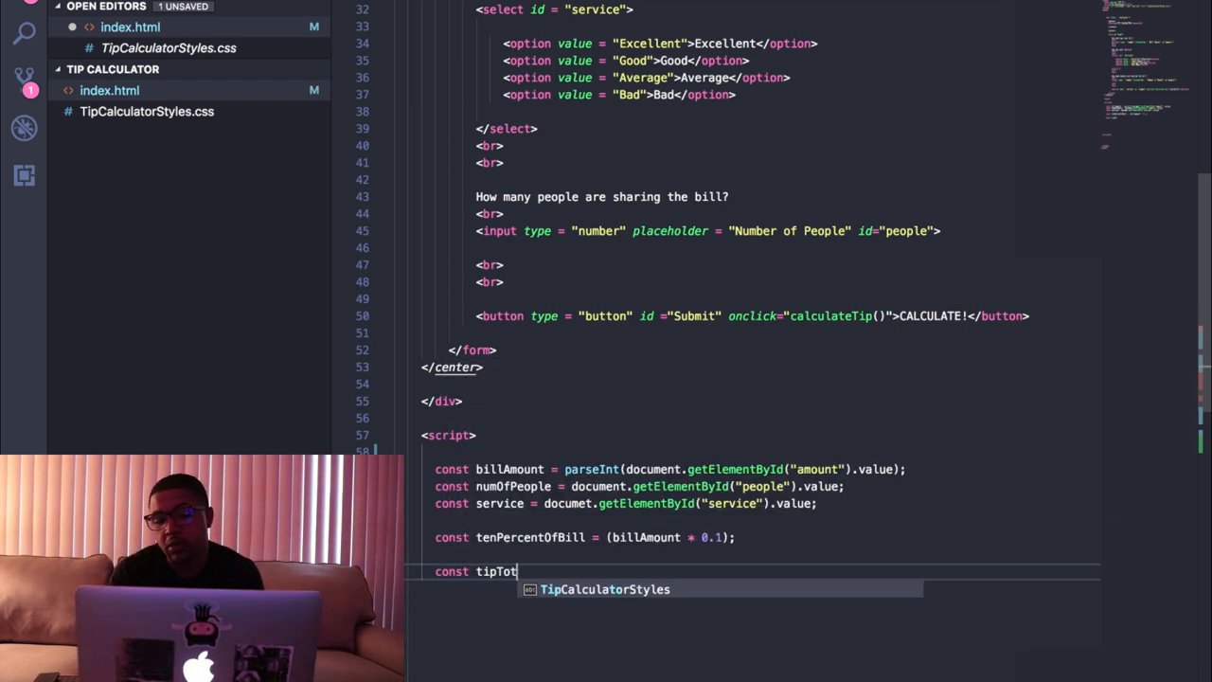
text(al = (t)
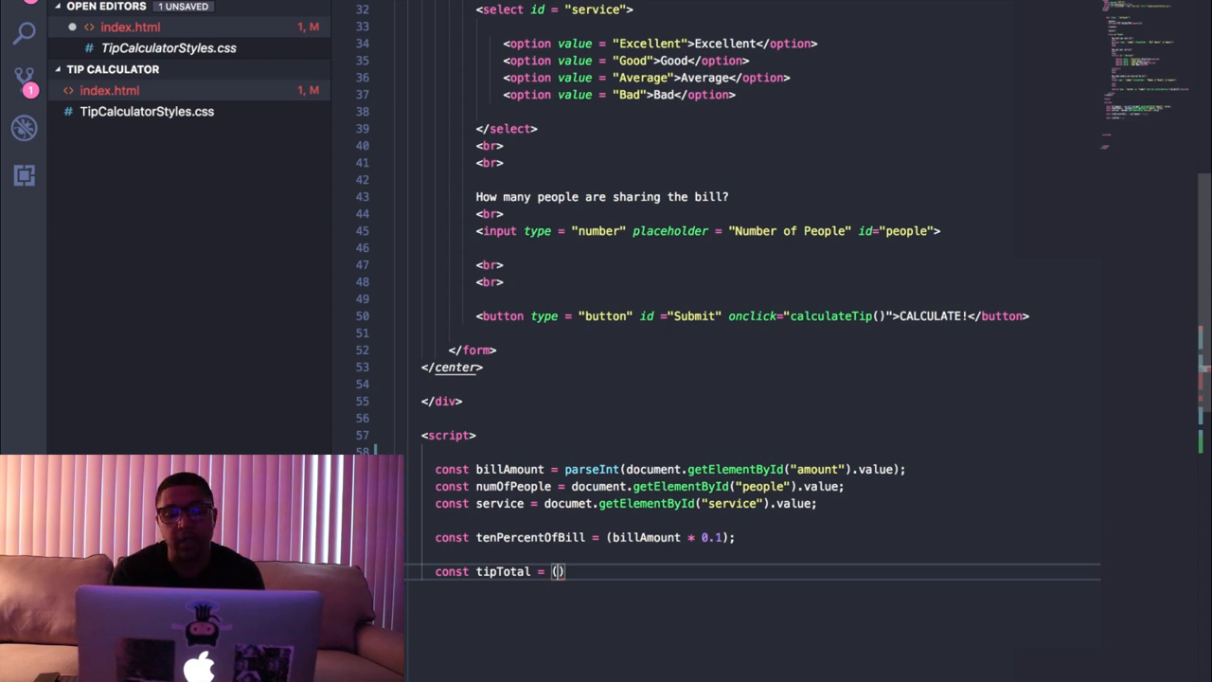
text(en)
key(Return)
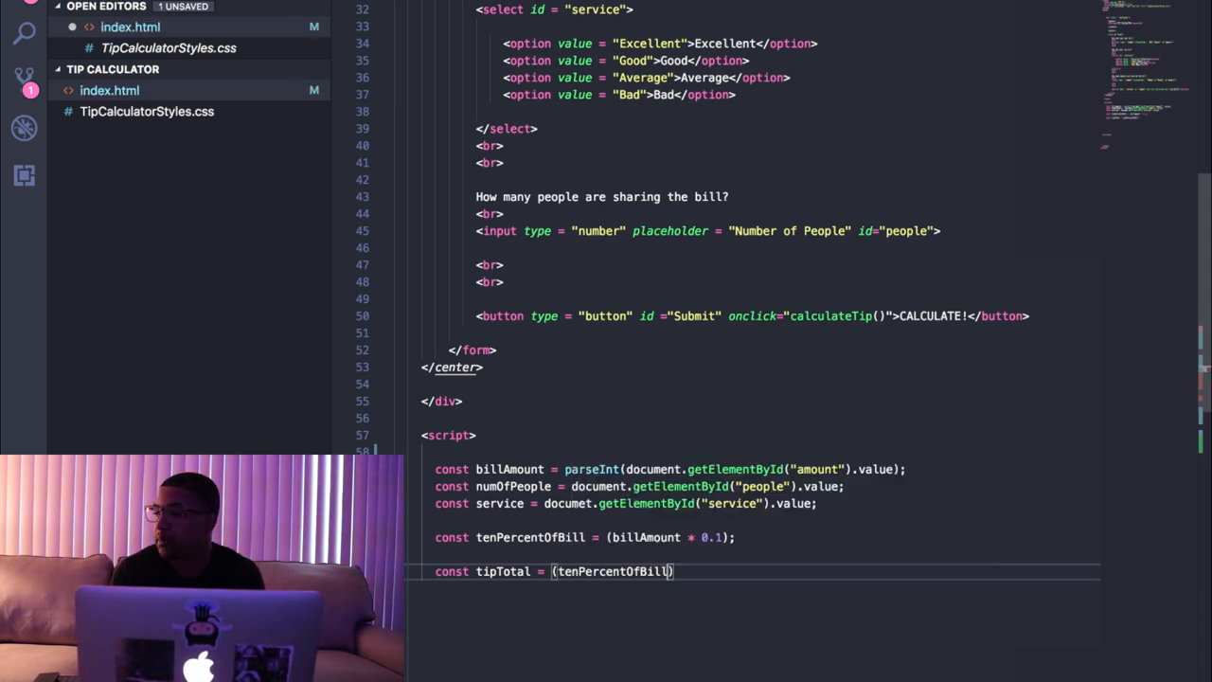
text(2))
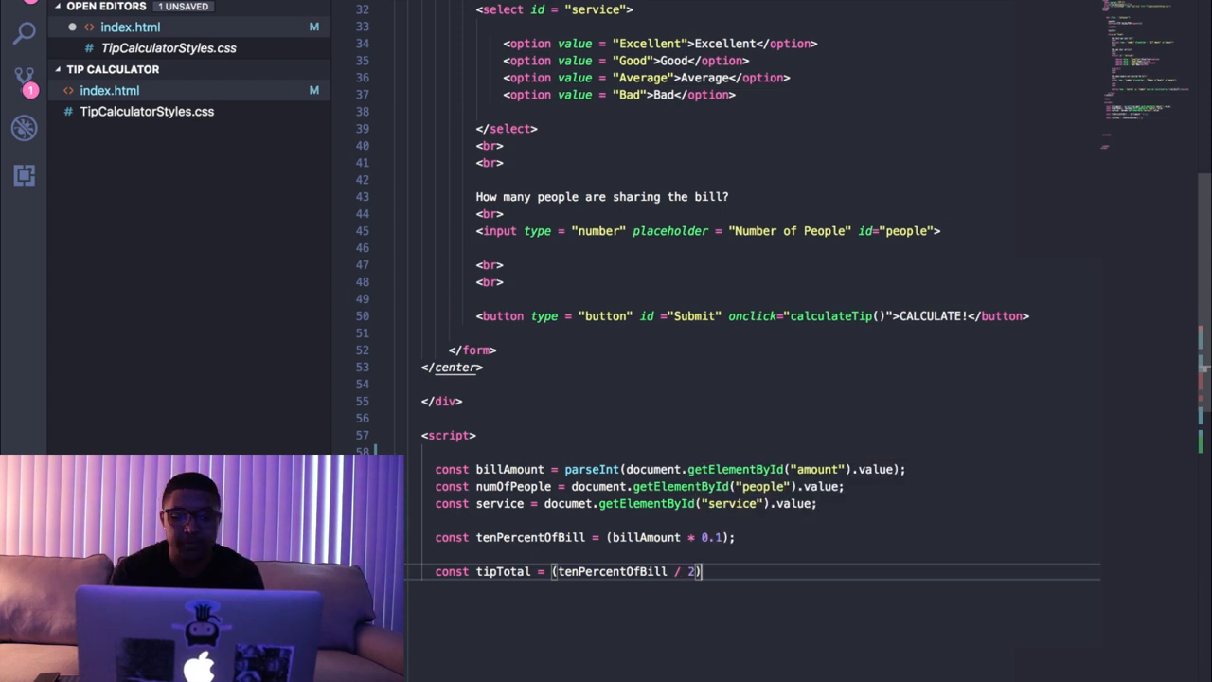
text( + )
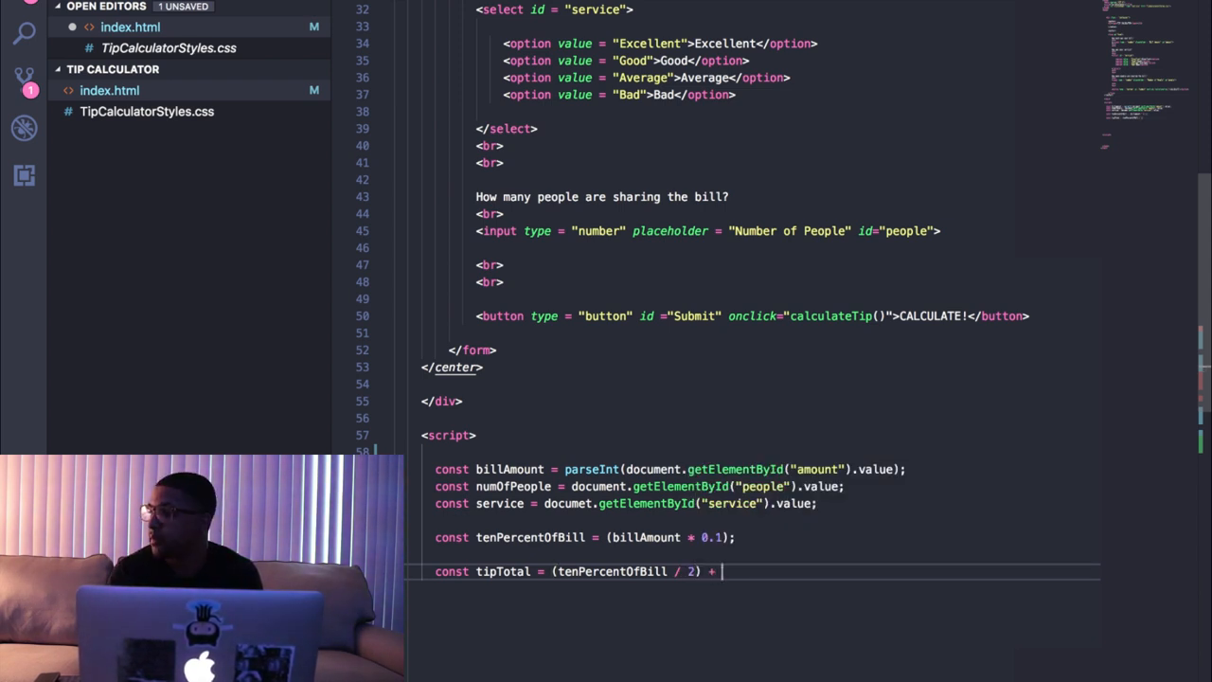
text(tn)
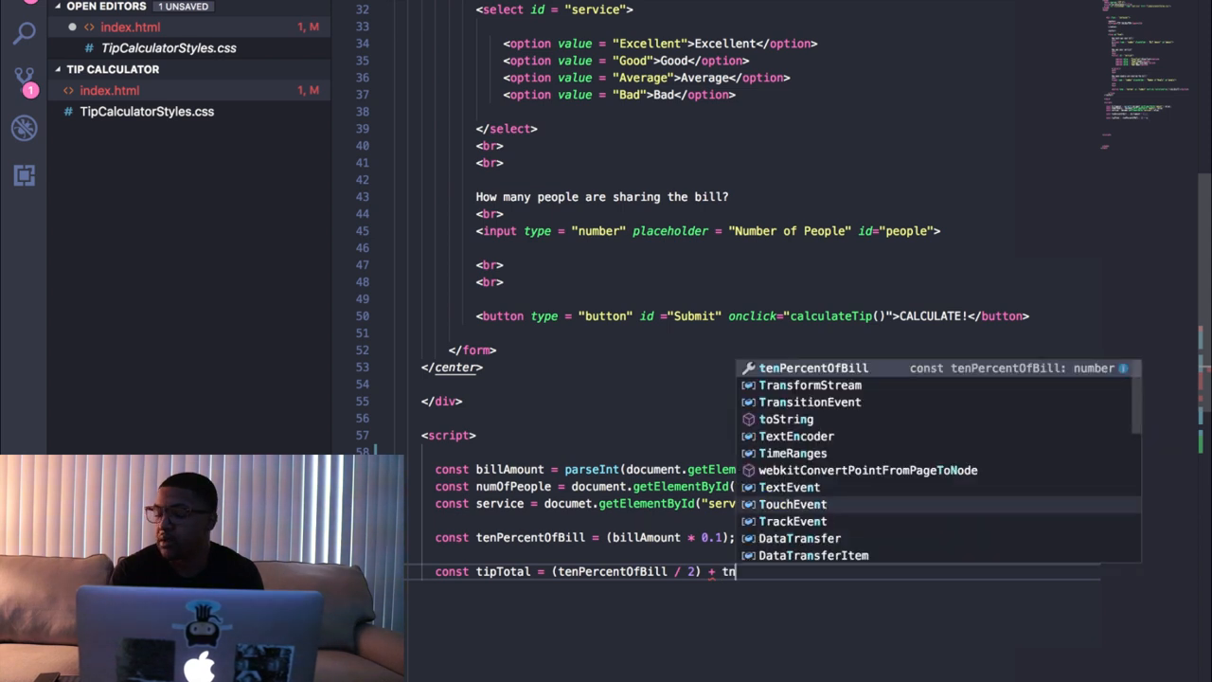
text(e)
key(Up)
key(Return)
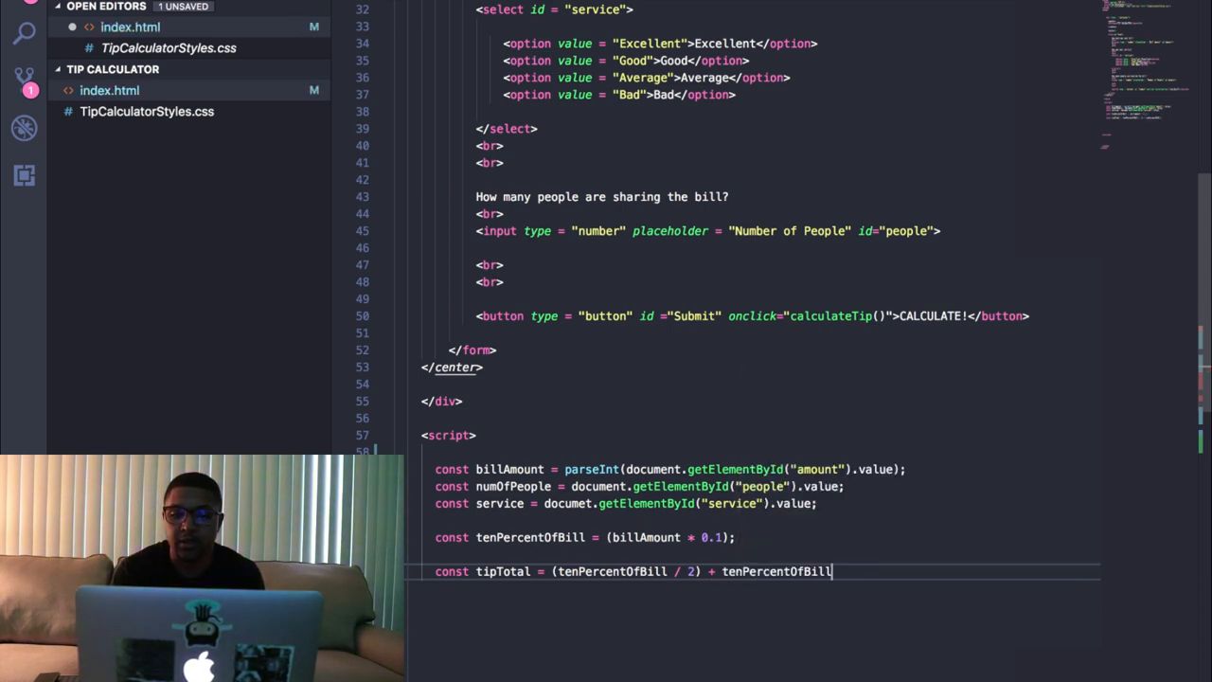
text(;)
key(Return)
key(Return)
text(const perPerson = ()
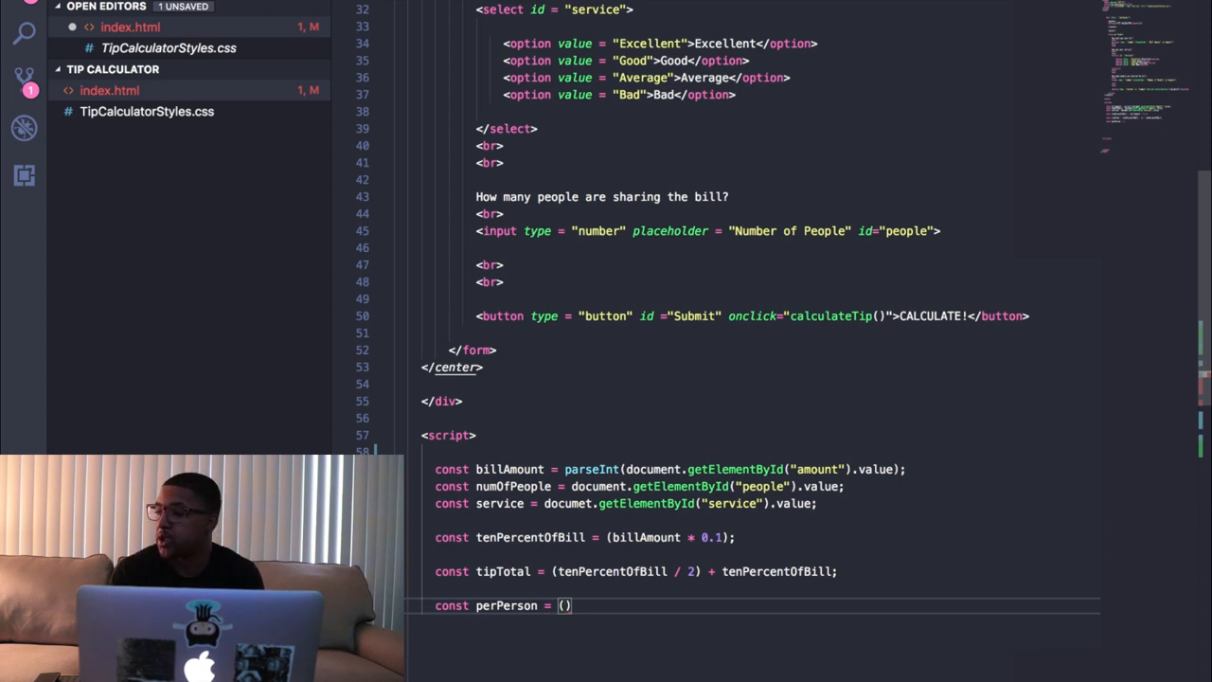
text(tip)
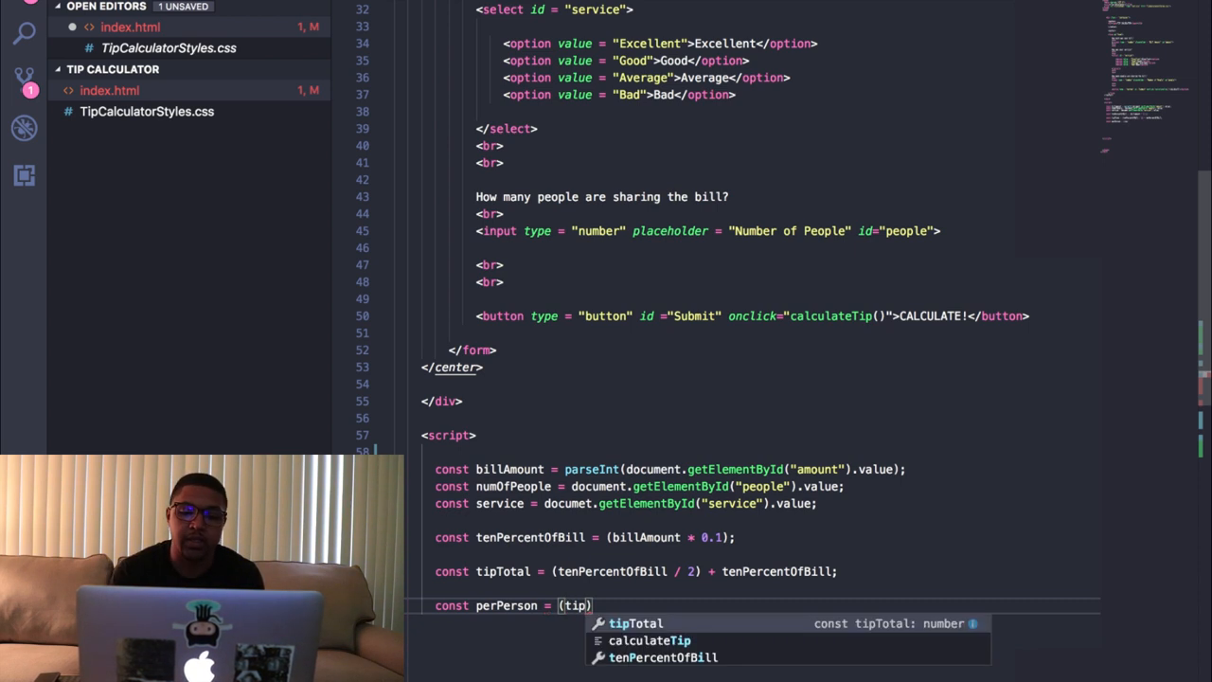
Step: Declare const perPerson = (tipTotal/numOfPeople); with a blank line below it
key(Return)
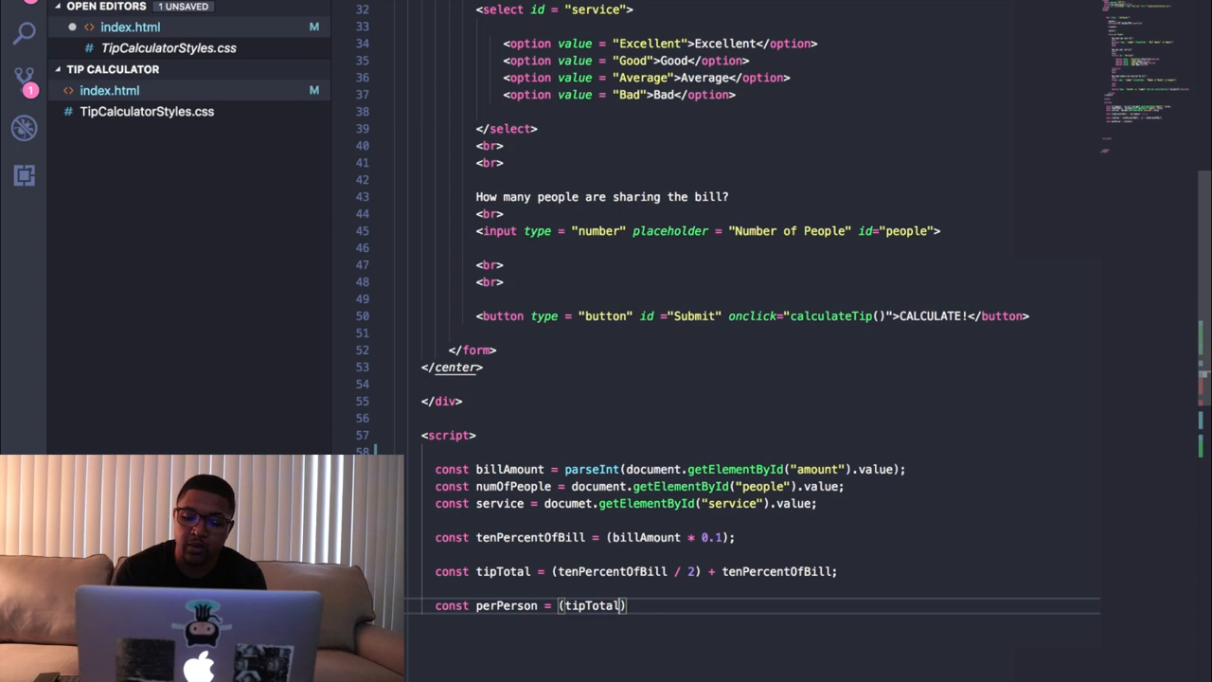
text(/u)
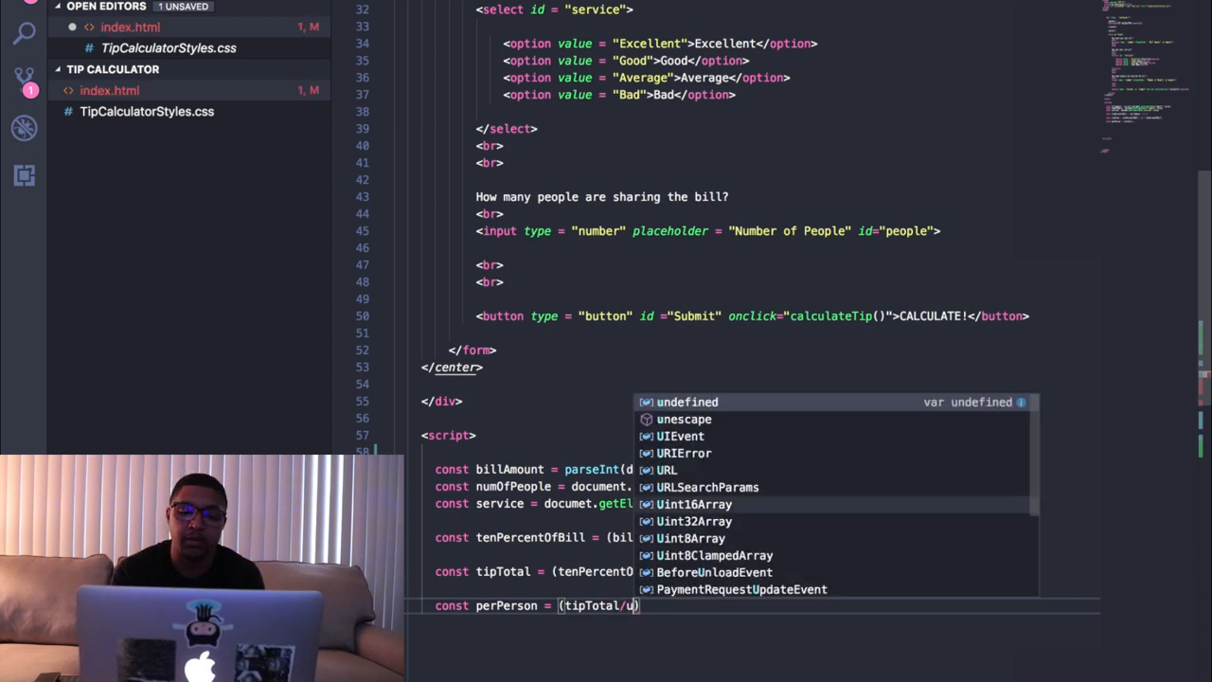
text(mO)
key(BackSpace)
key(BackSpace)
key(BackSpace)
text(Nu)
key(BackSpace)
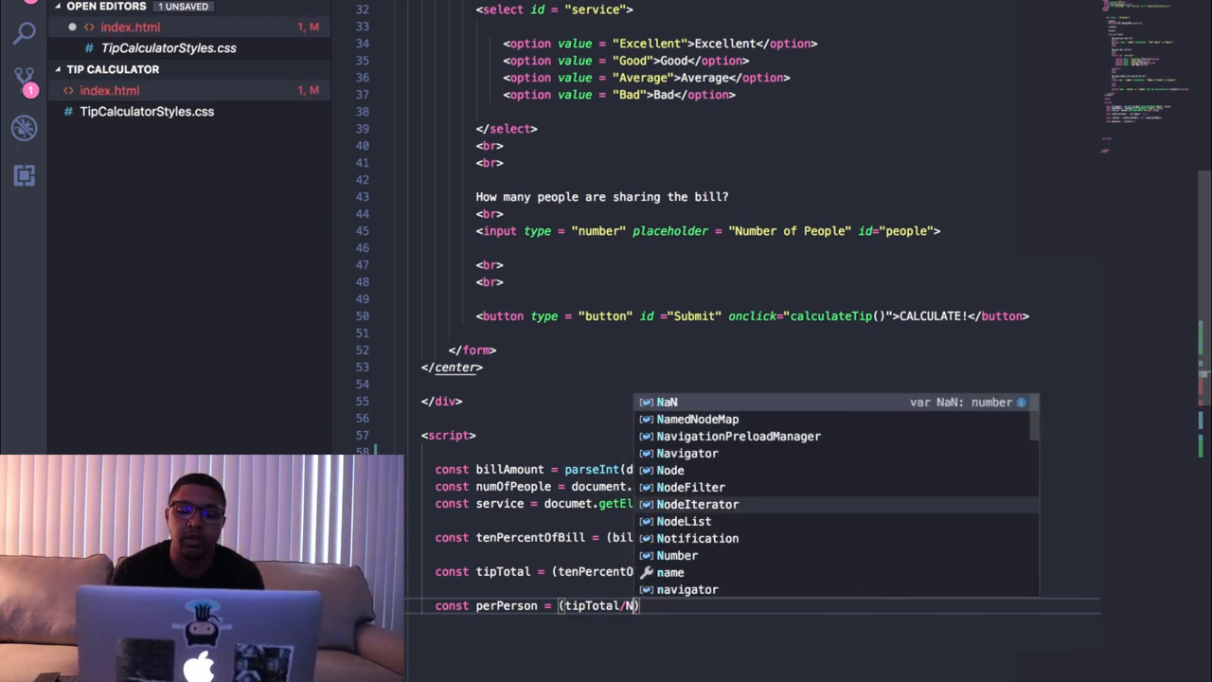
text(U)
key(BackSpace)
key(BackSpace)
text(num)
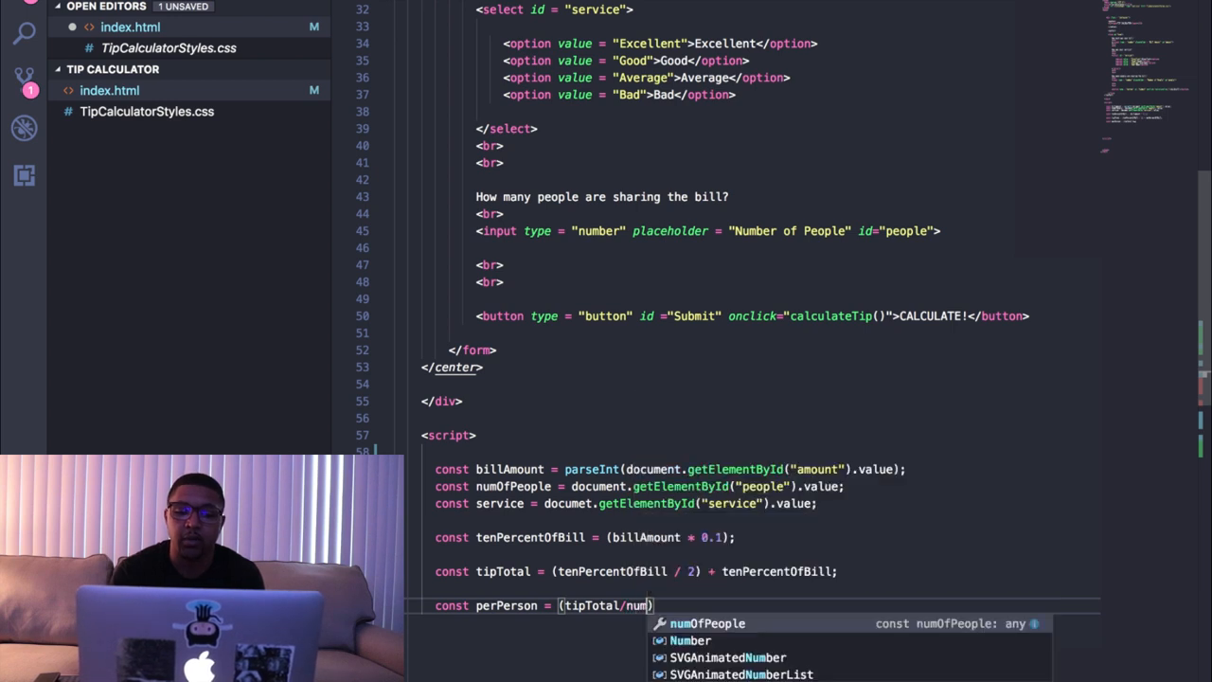
key(Return)
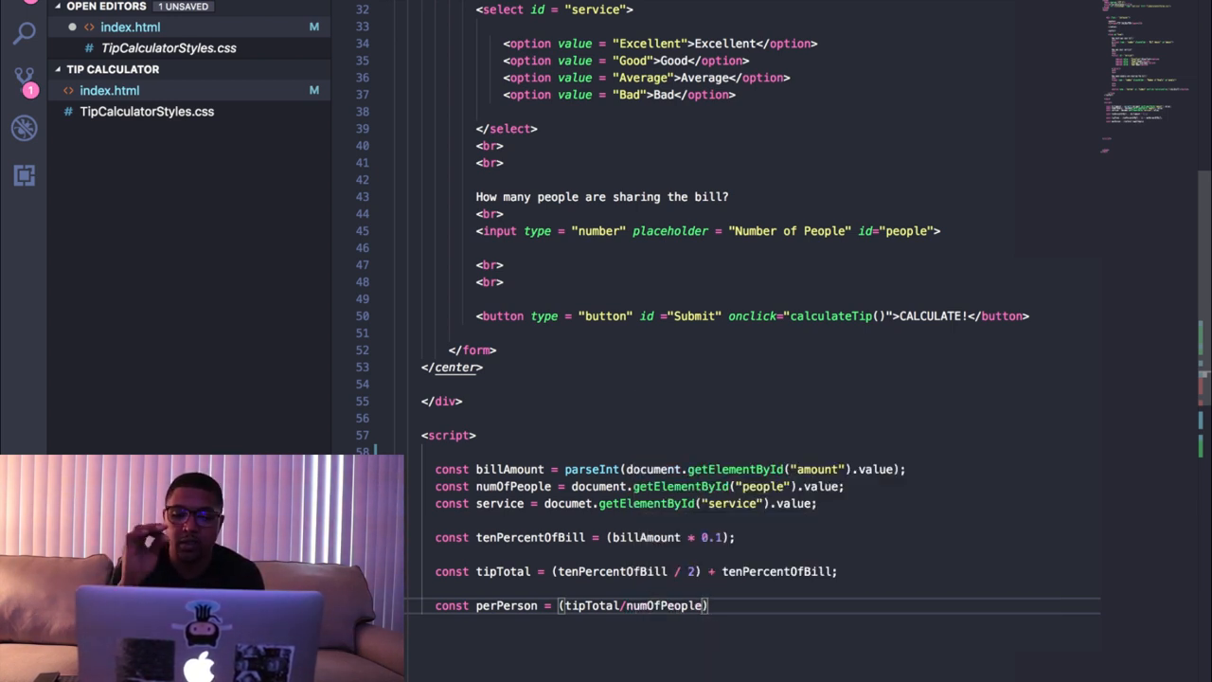
text(;)
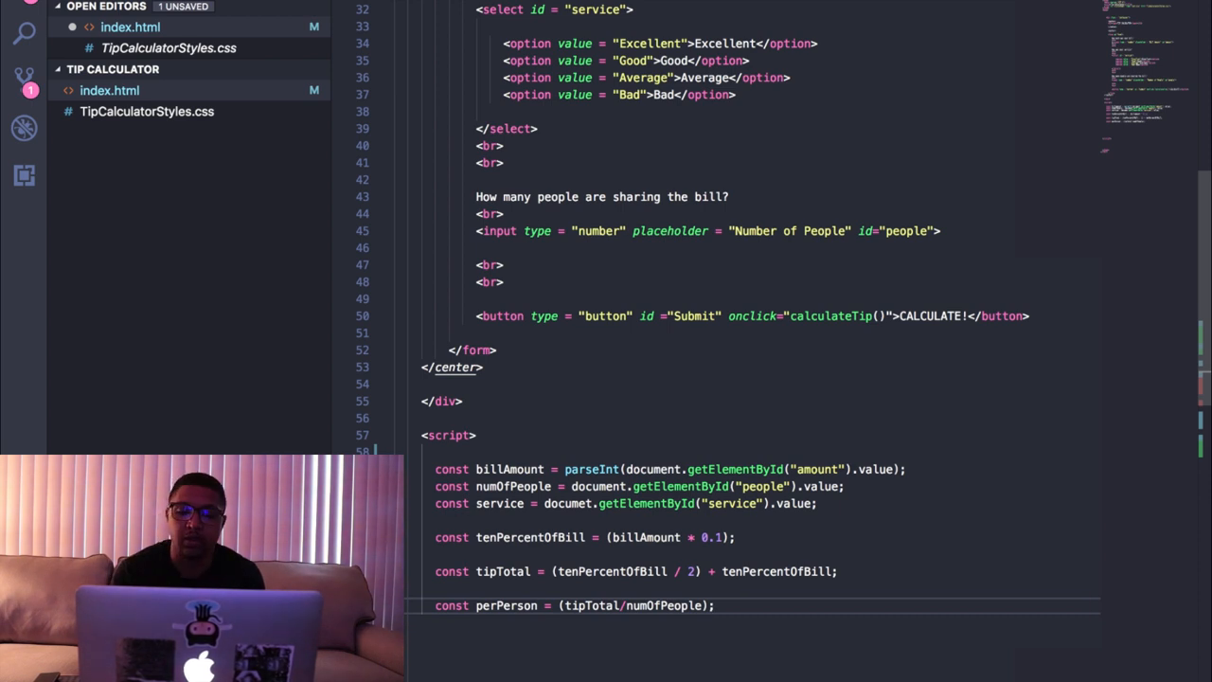
key(Return)
key(Return)
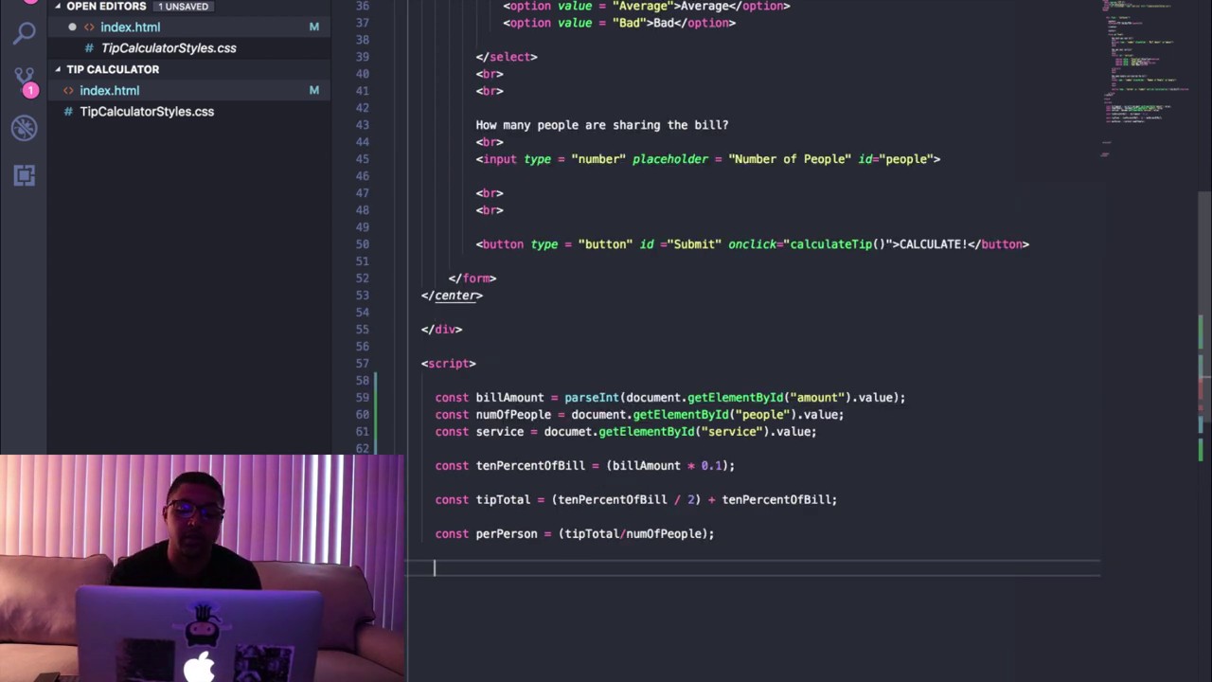
text(aler)
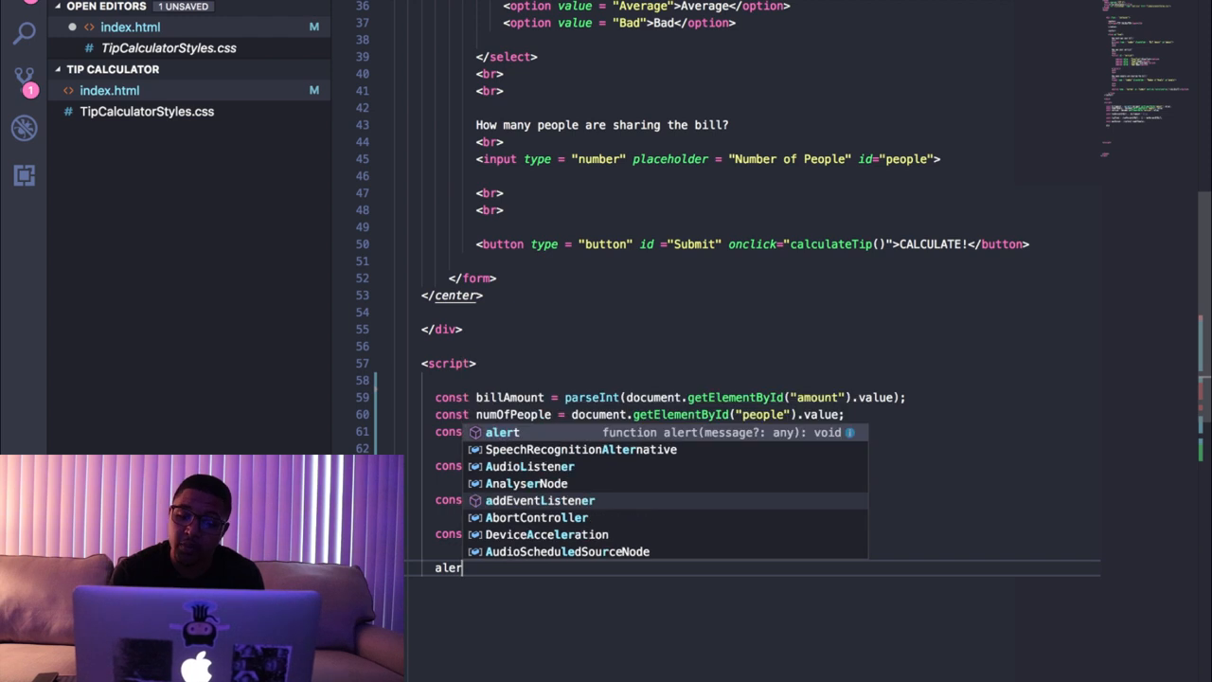
text(t()
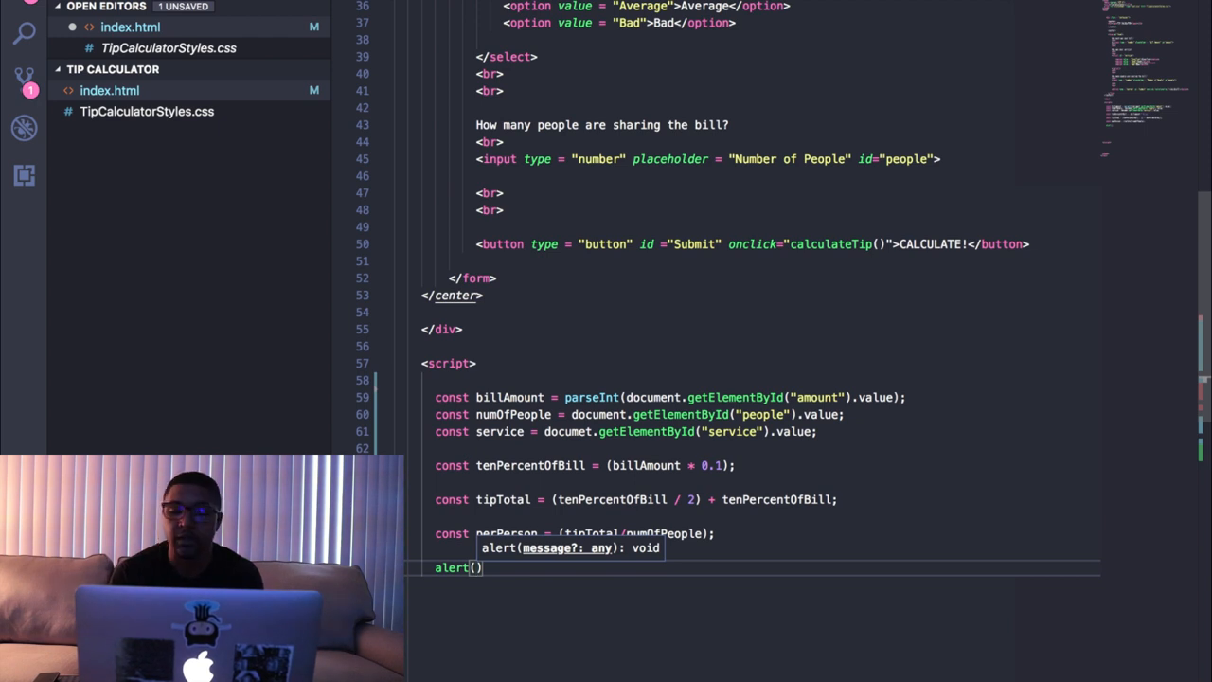
text("Your sug)
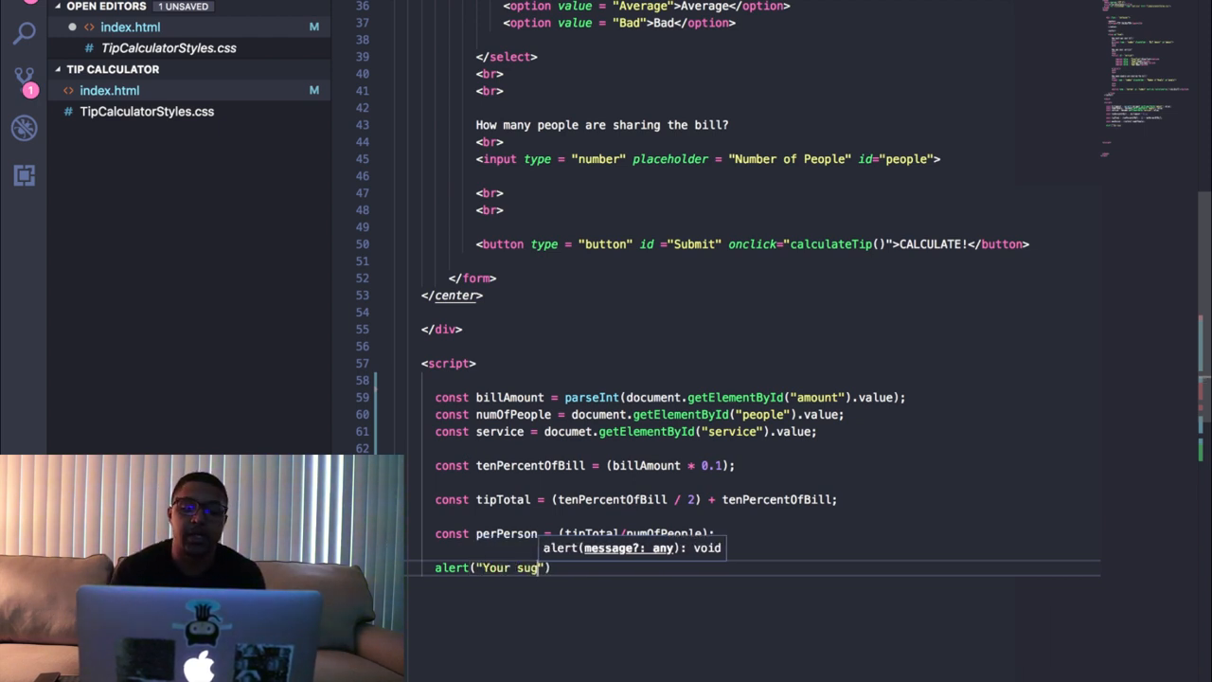
text(gested tip am)
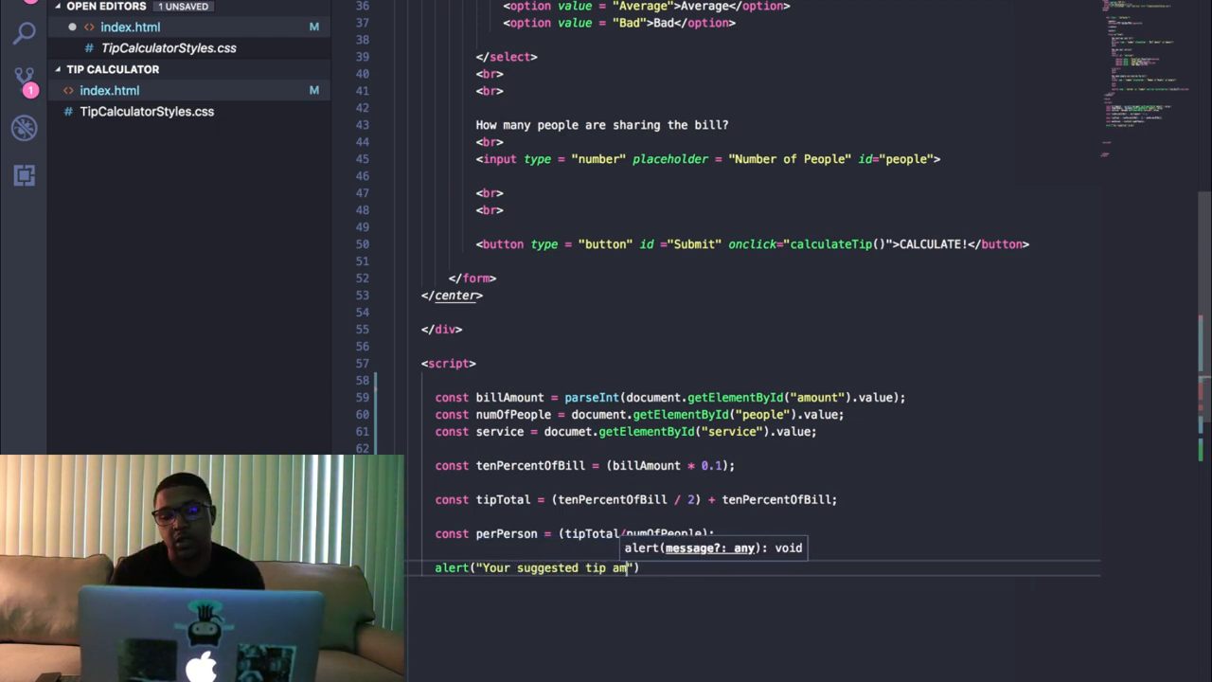
text(ount is:)
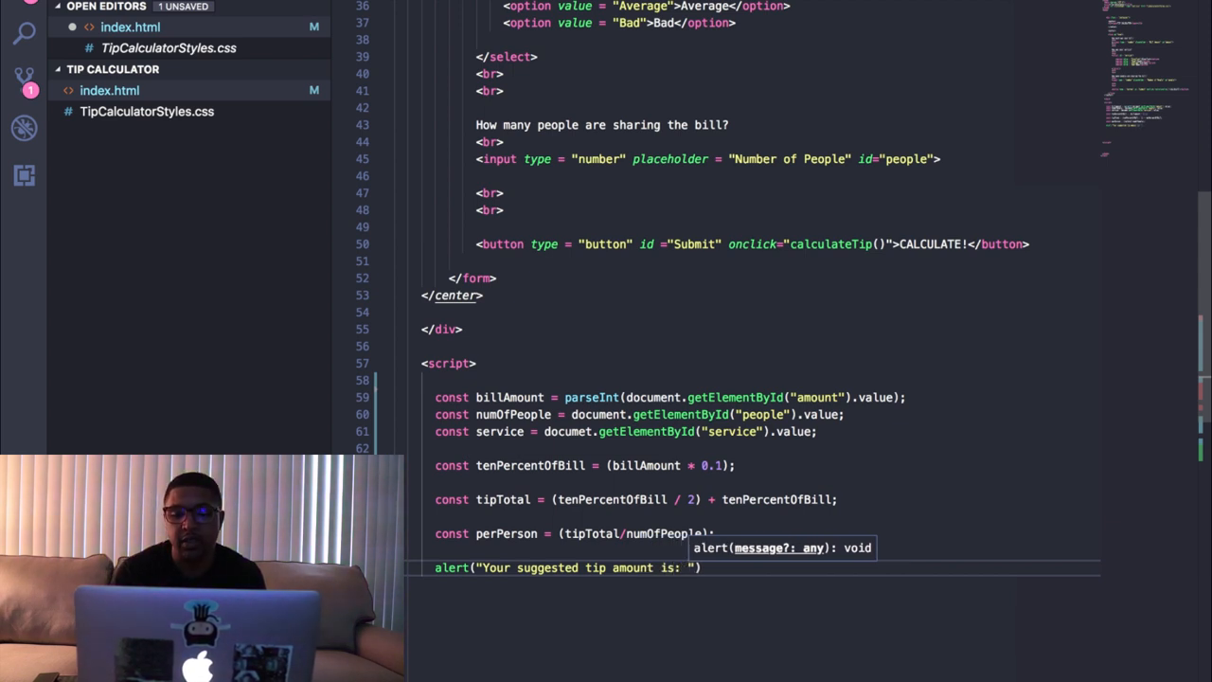
text( ")
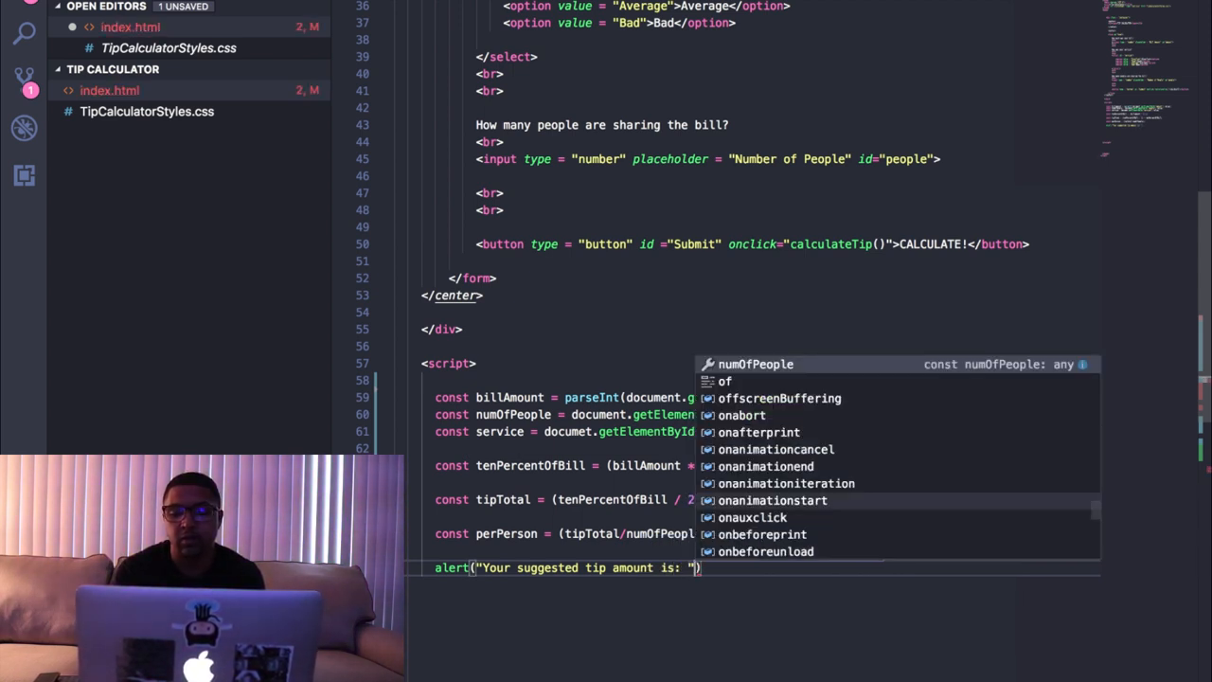
Step: Write the alert concatenating perPerson, " per person.", "Your service feedback was: ", service and "."
key(Escape)
text(+ )
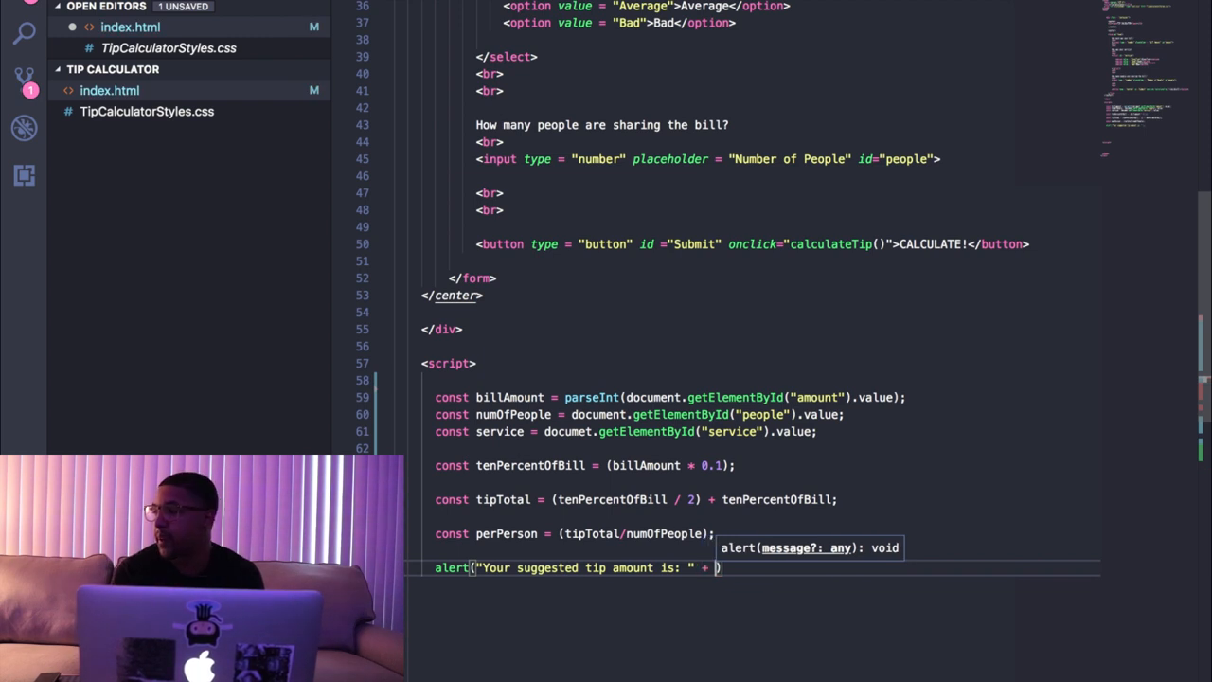
text(perPers)
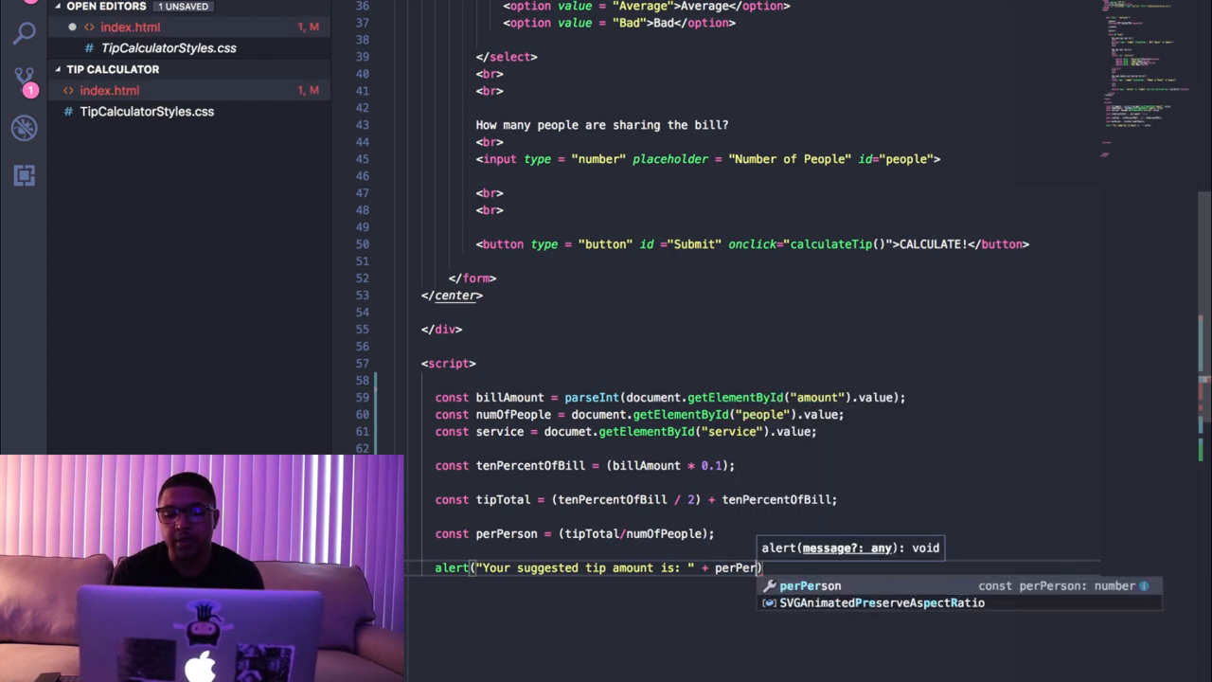
text(on + )
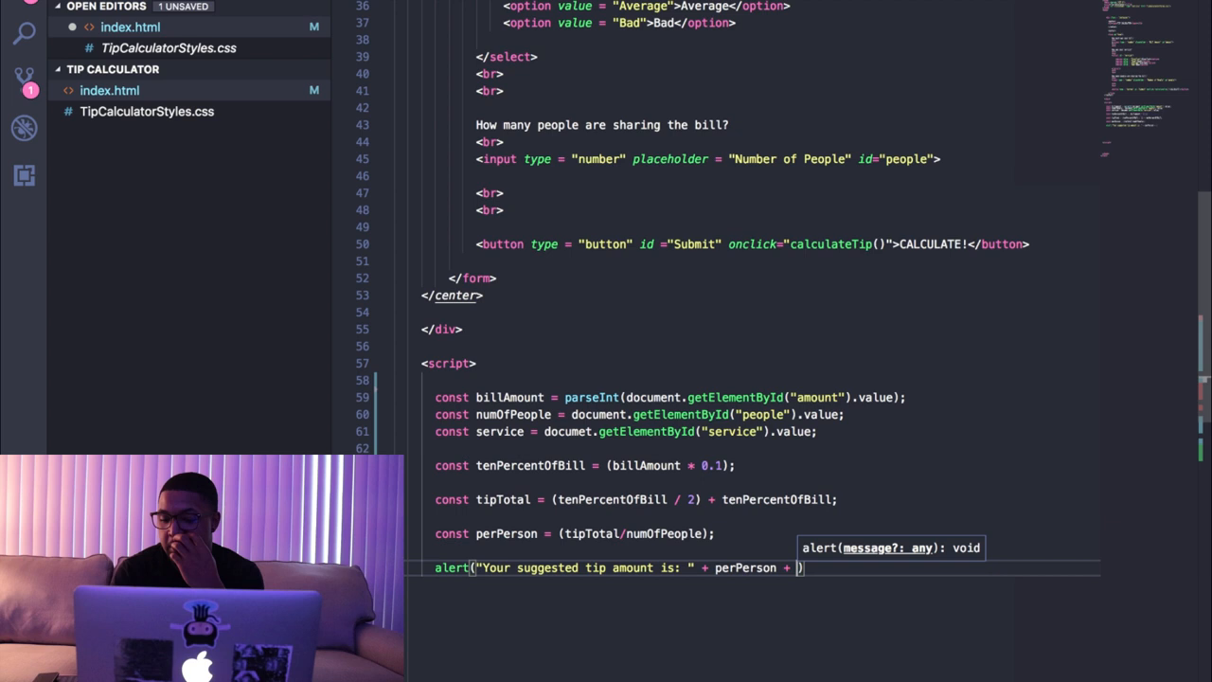
text("p)
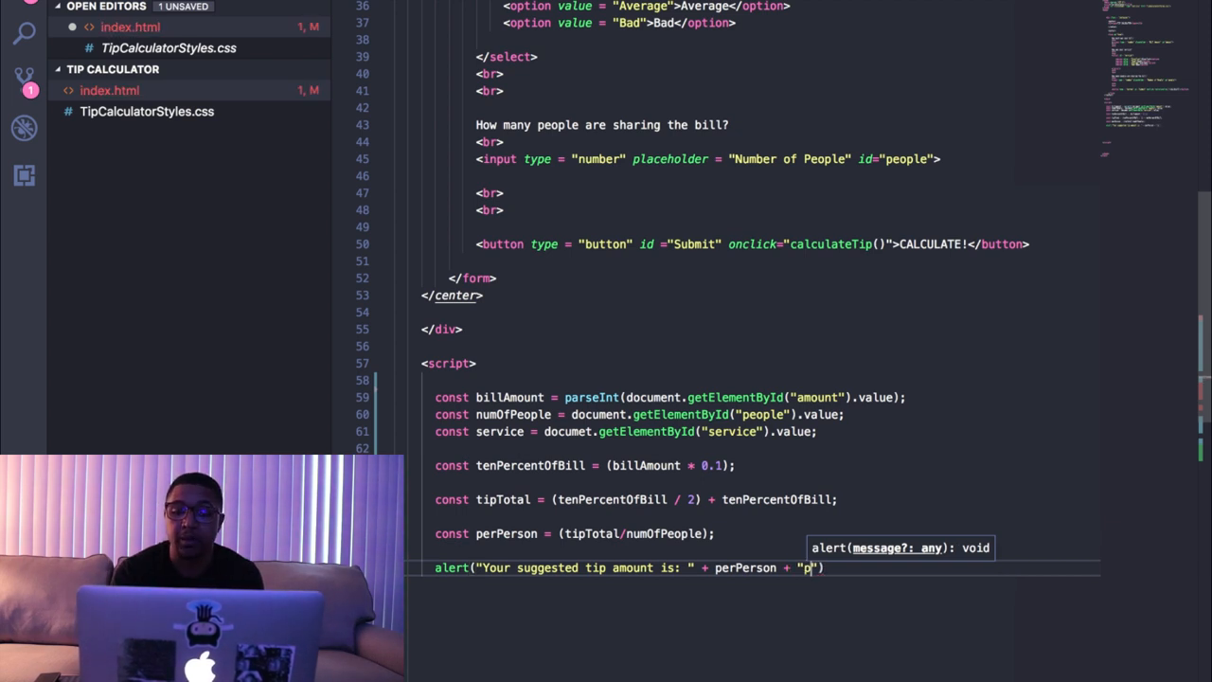
text(erson)
key(BackSpace)
key(BackSpace)
key(BackSpace)
text(pe)
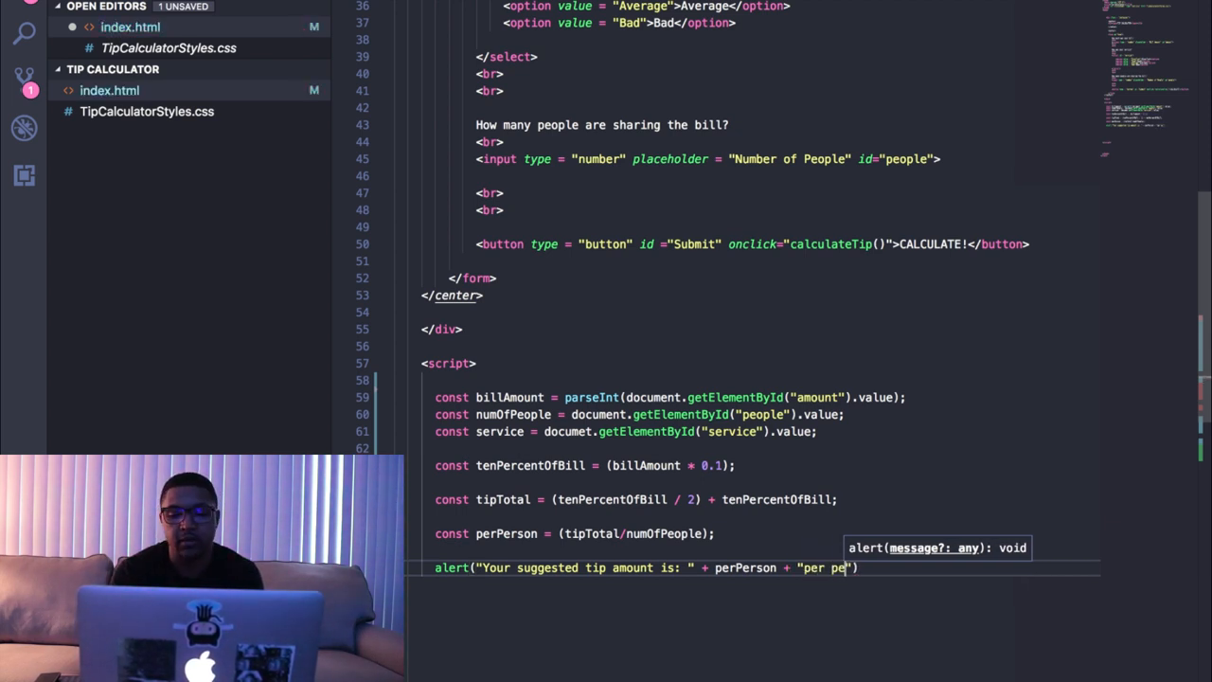
text(rson)
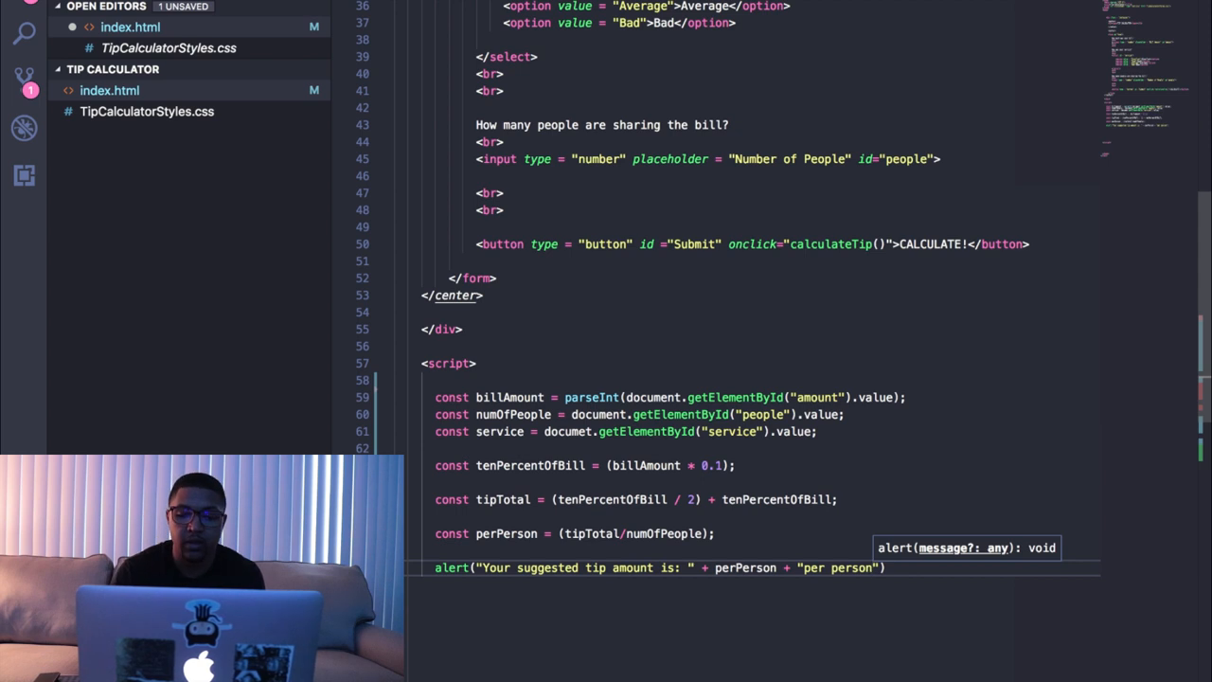
text(.)
key(Right)
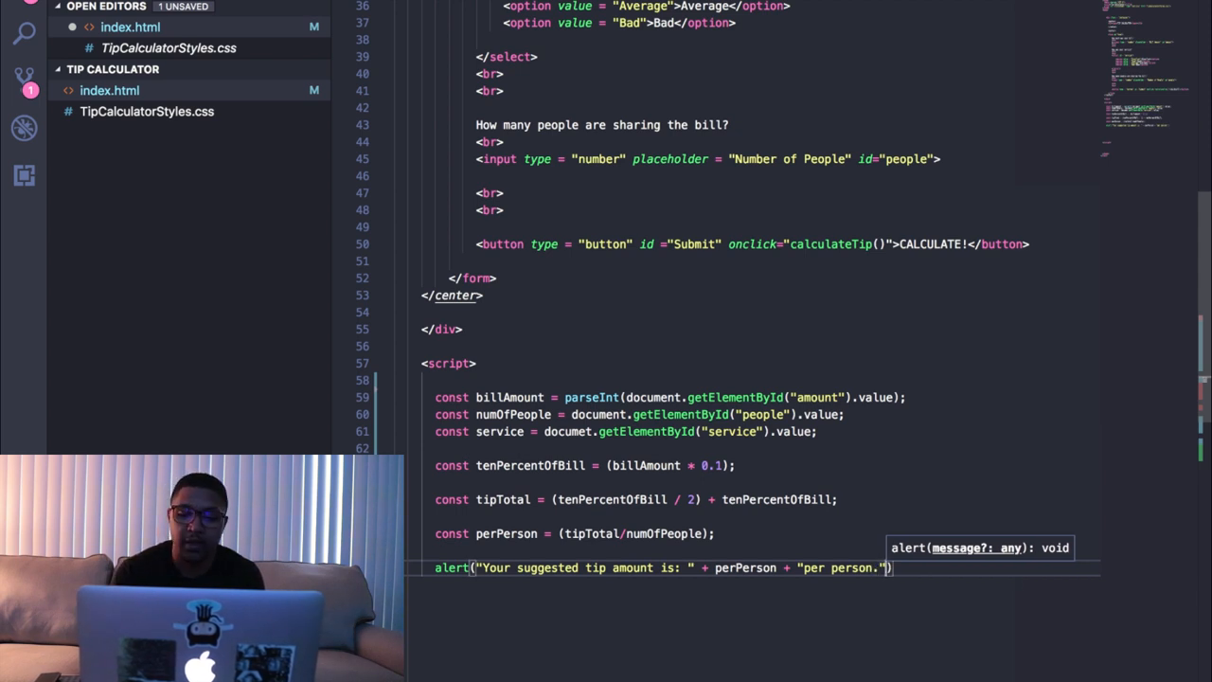
text(+)
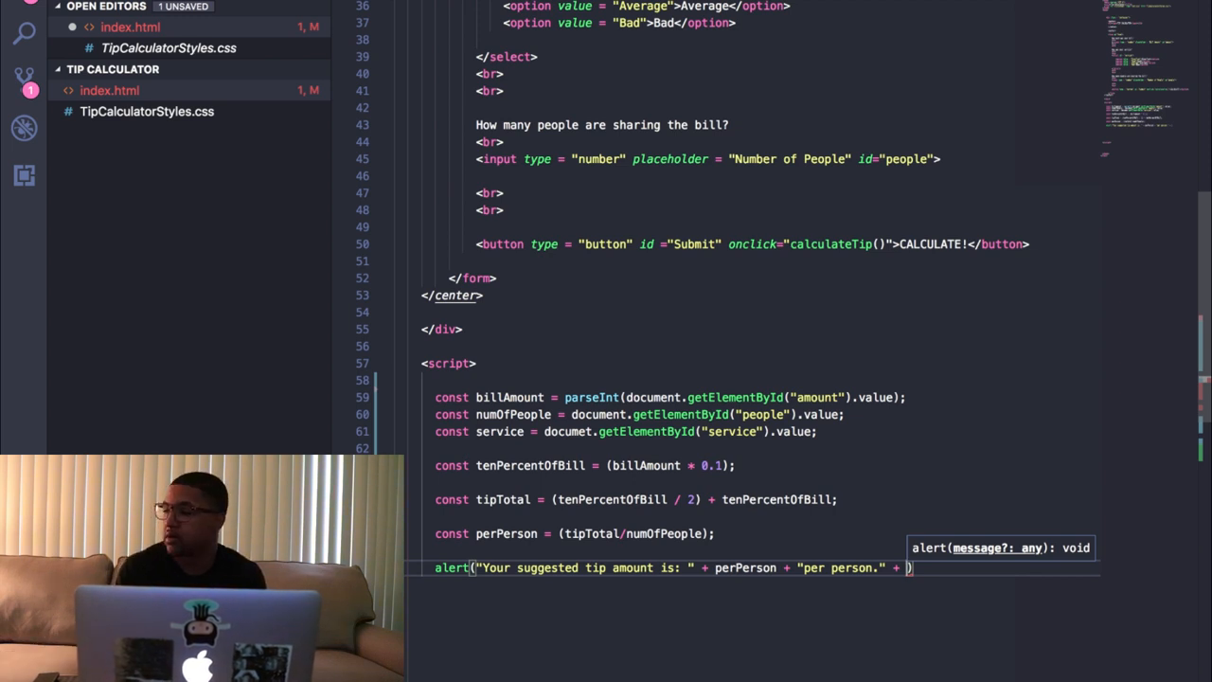
text( "You)
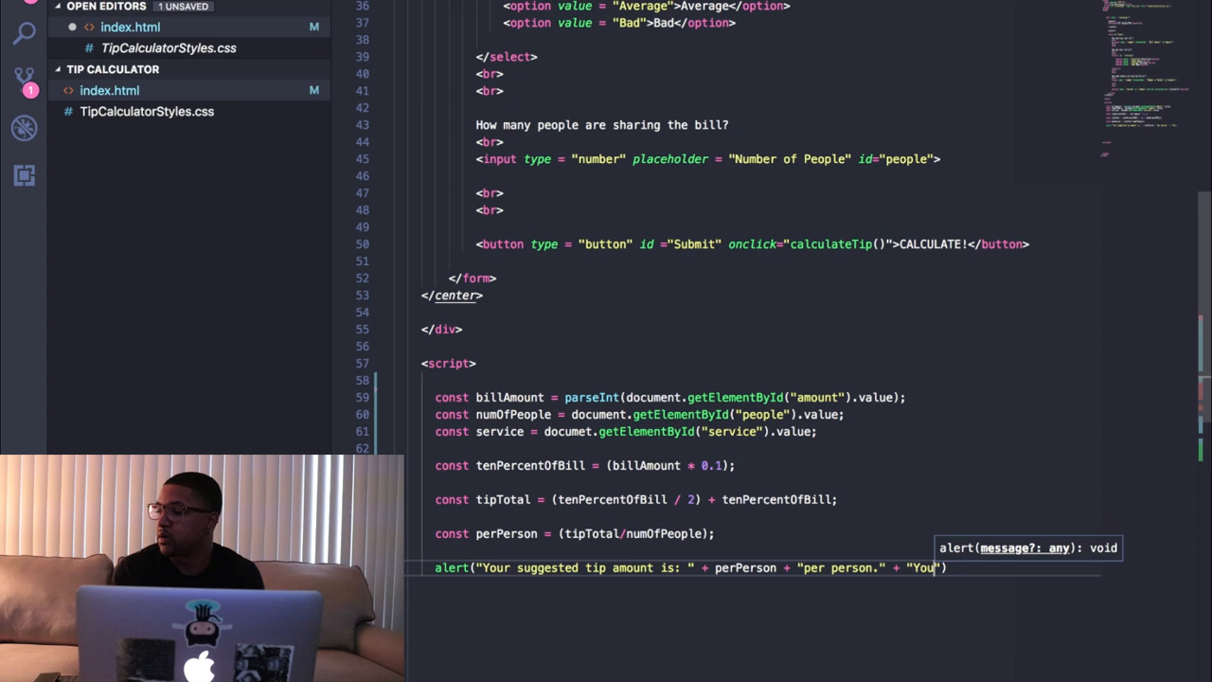
text(r service )
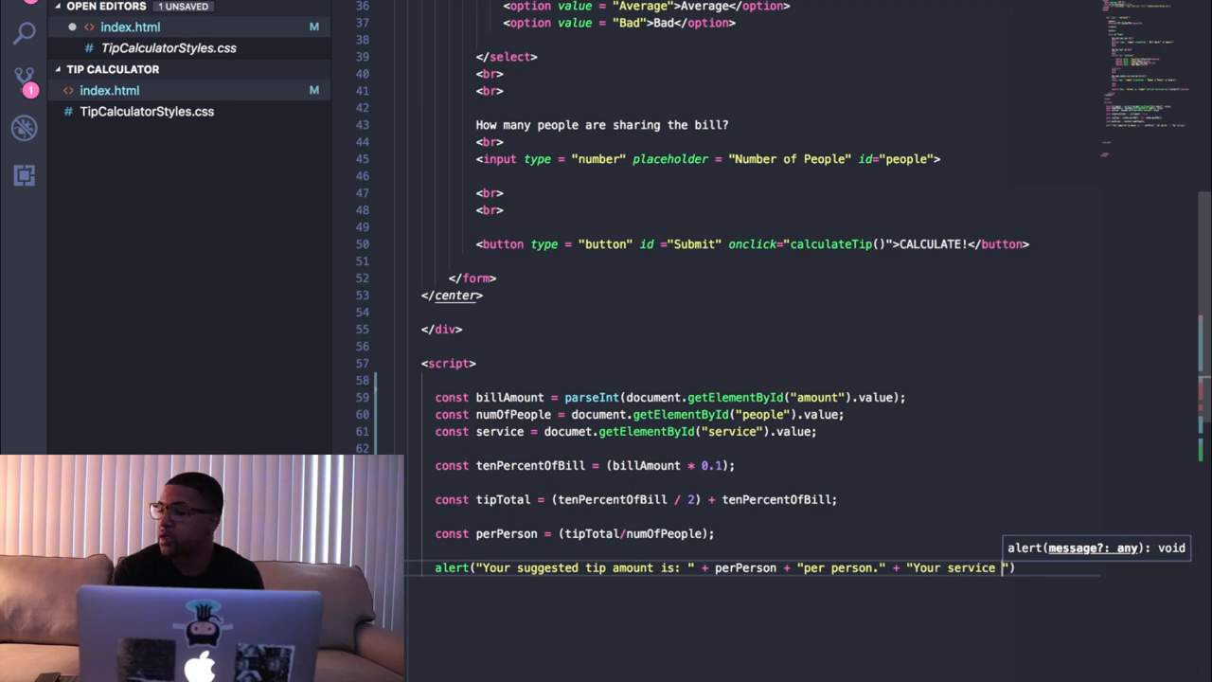
text(feedback wa)
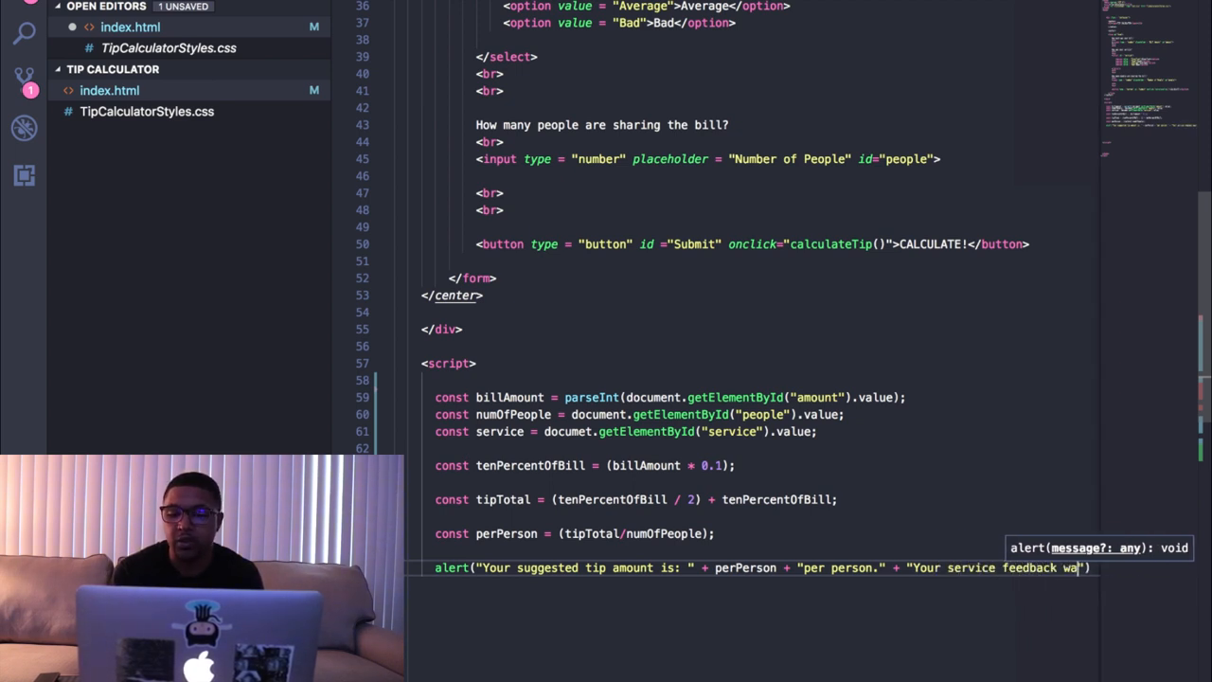
text(s: ")
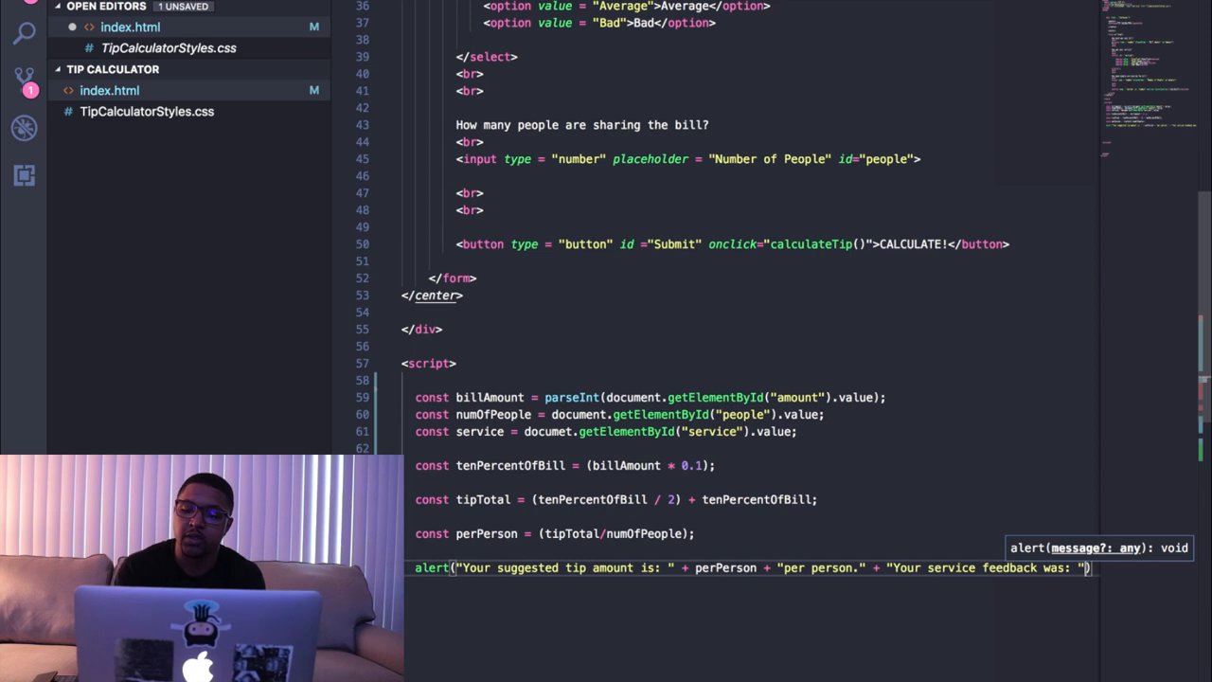
text( + )
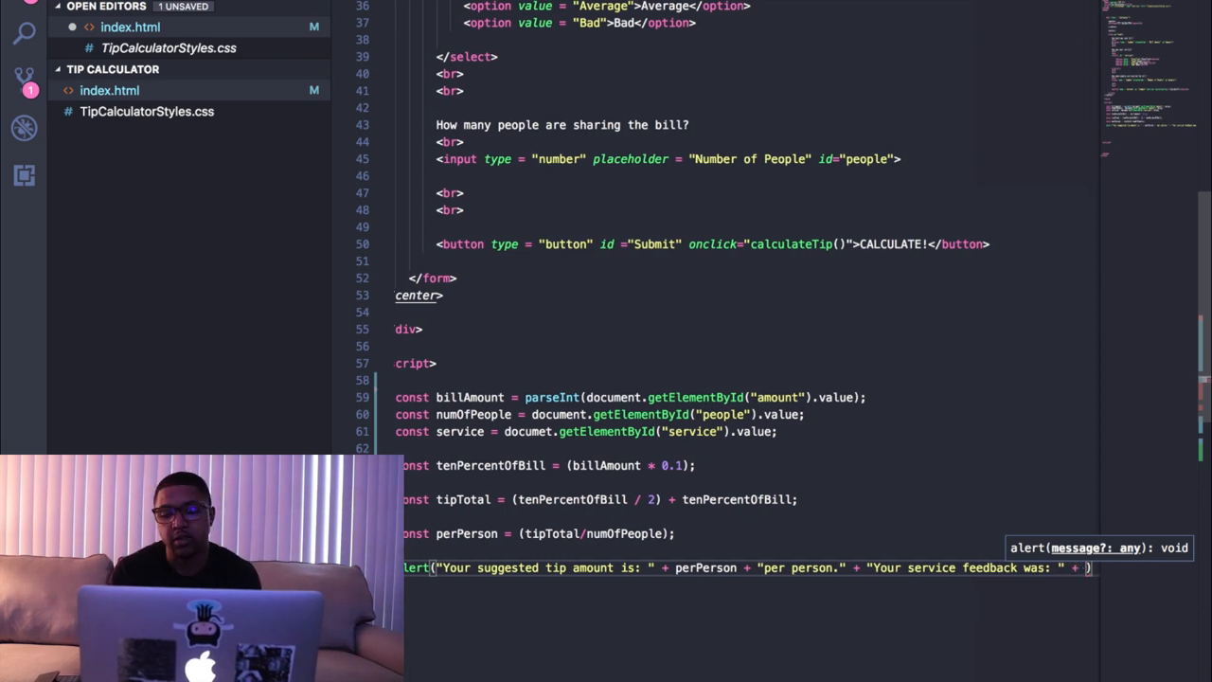
text(service)
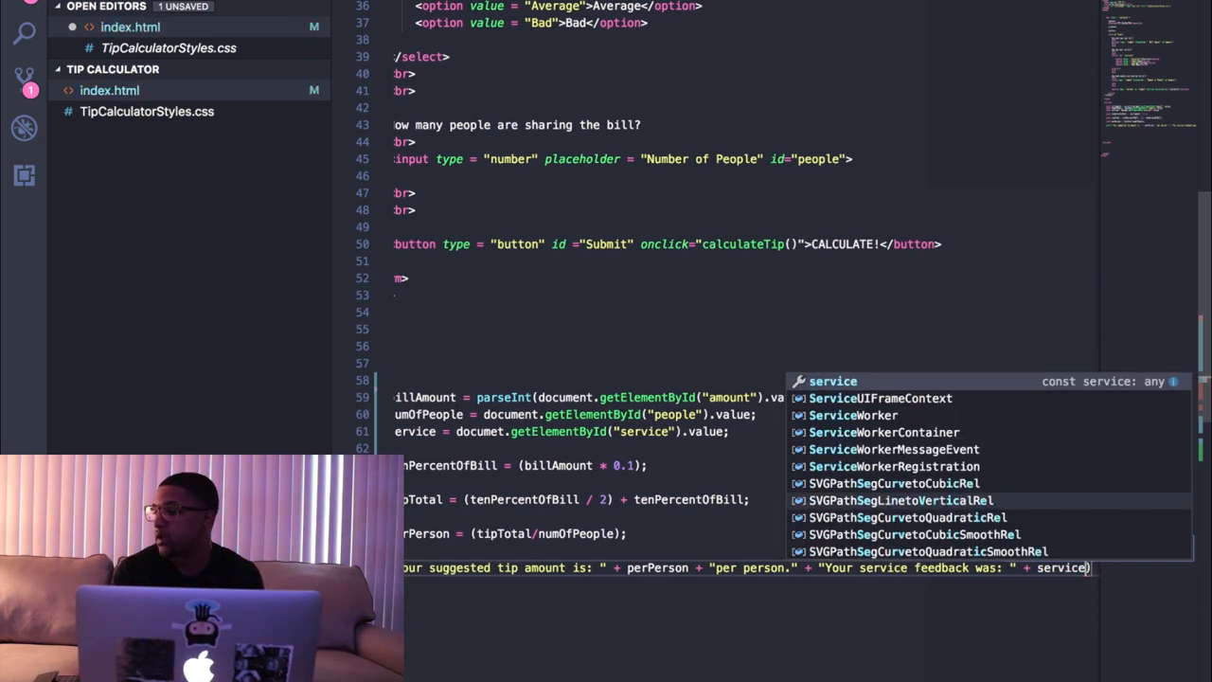
text( + )
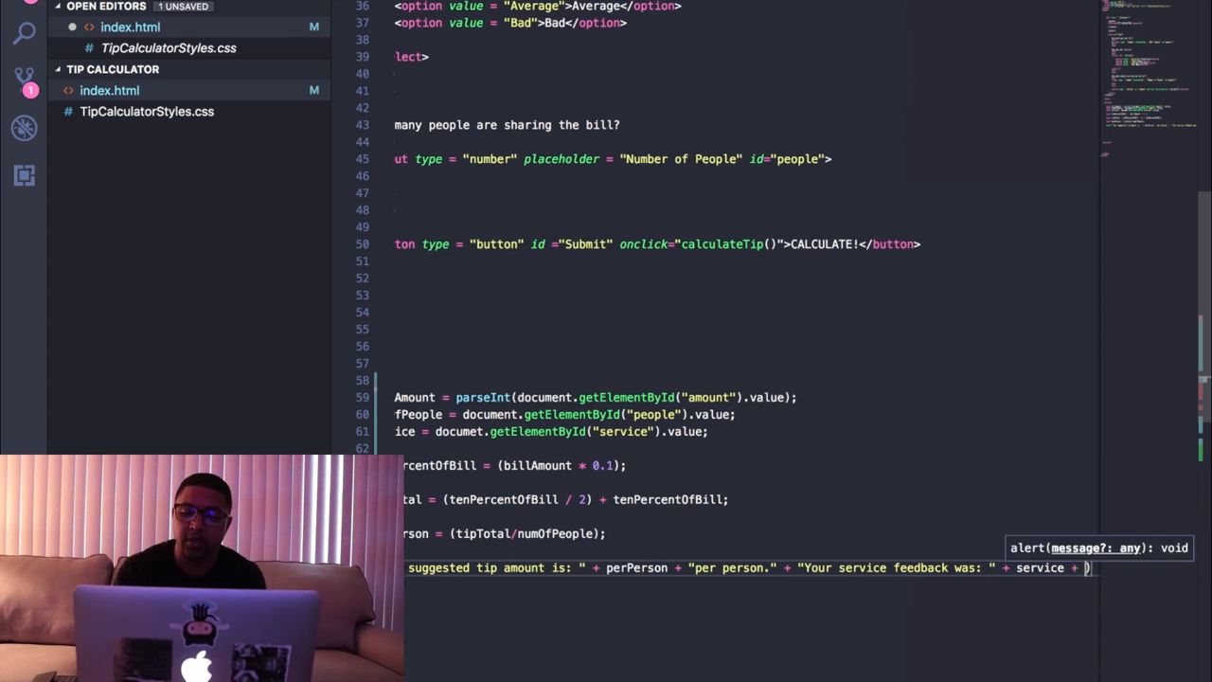
text("."))
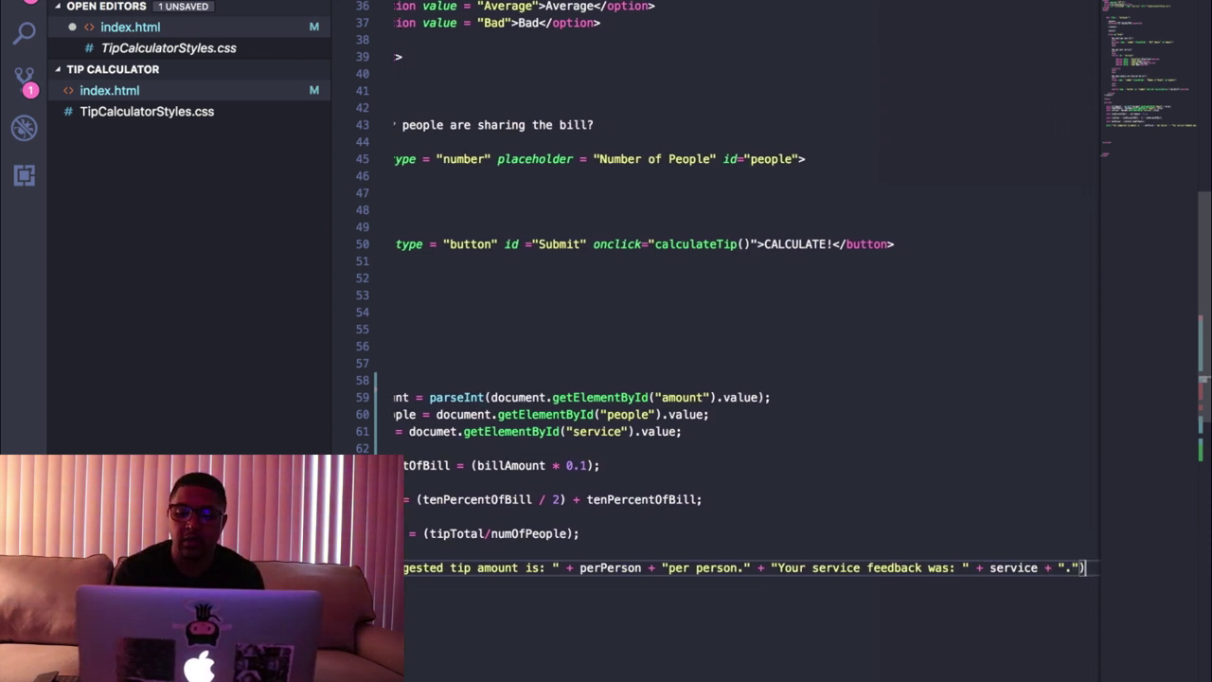
text(;)
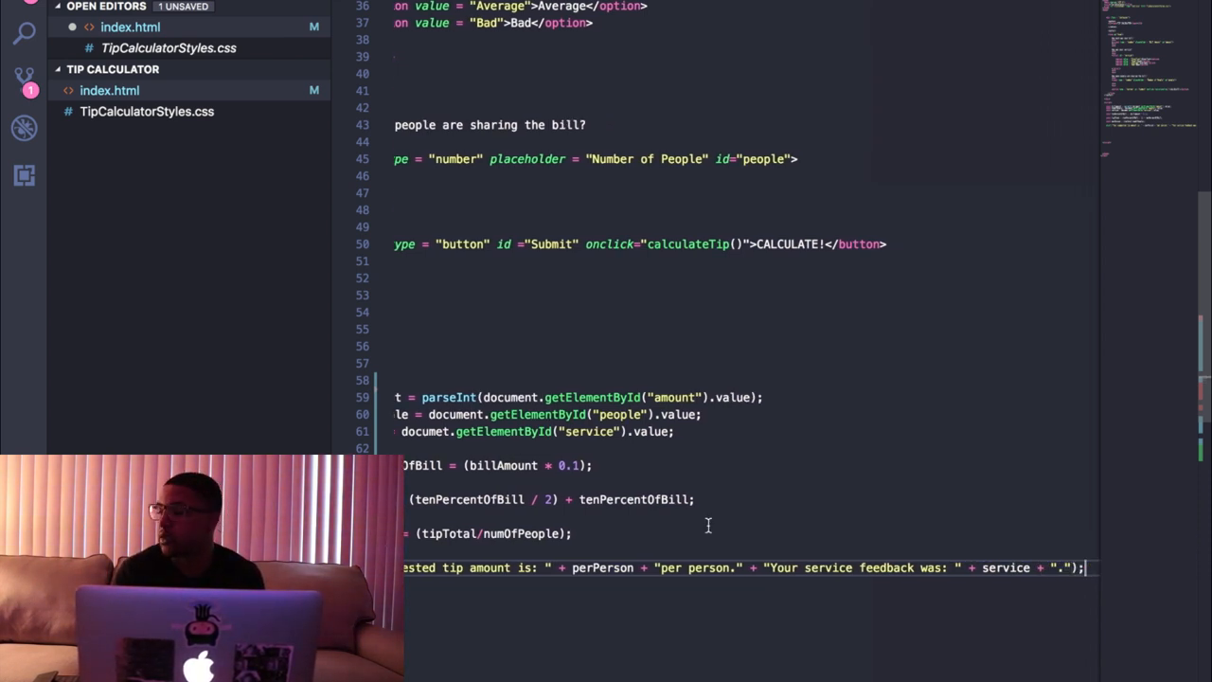
scroll(707, 526, left, 5)
scroll(707, 525, down, 2)
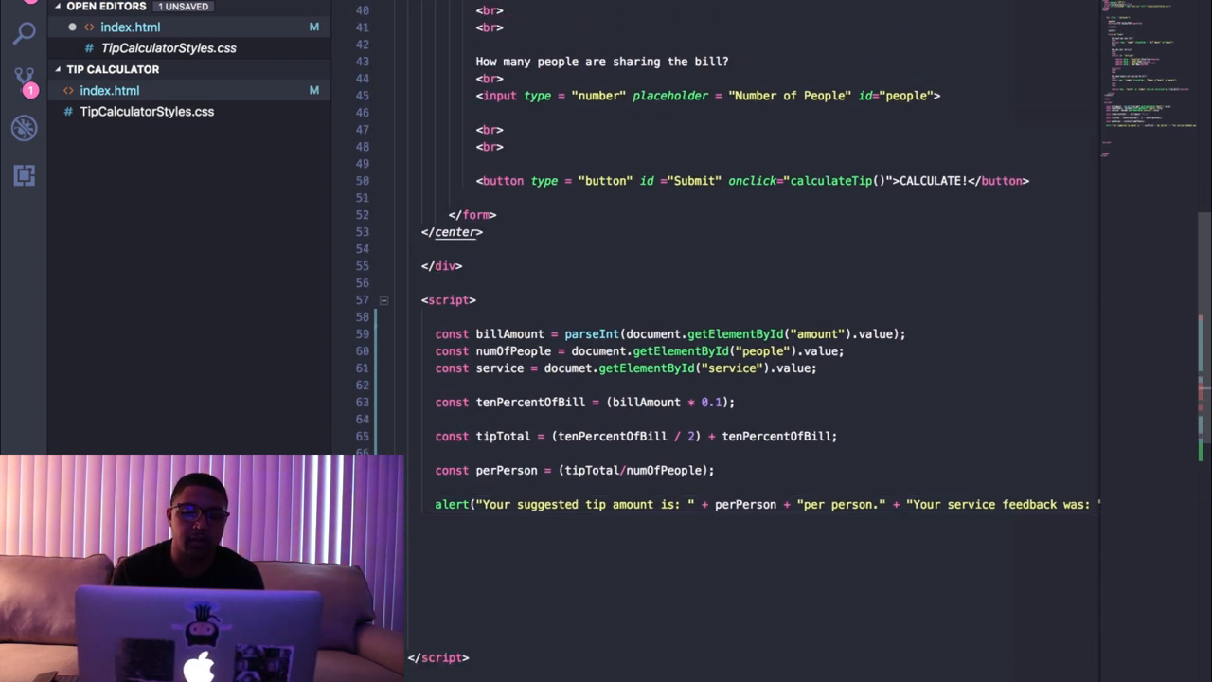
Step: Wrap the code in function calculateTip(){ }, correct documet to document, and save
key(BackSpace)
key(BackSpace)
key(BackSpace)
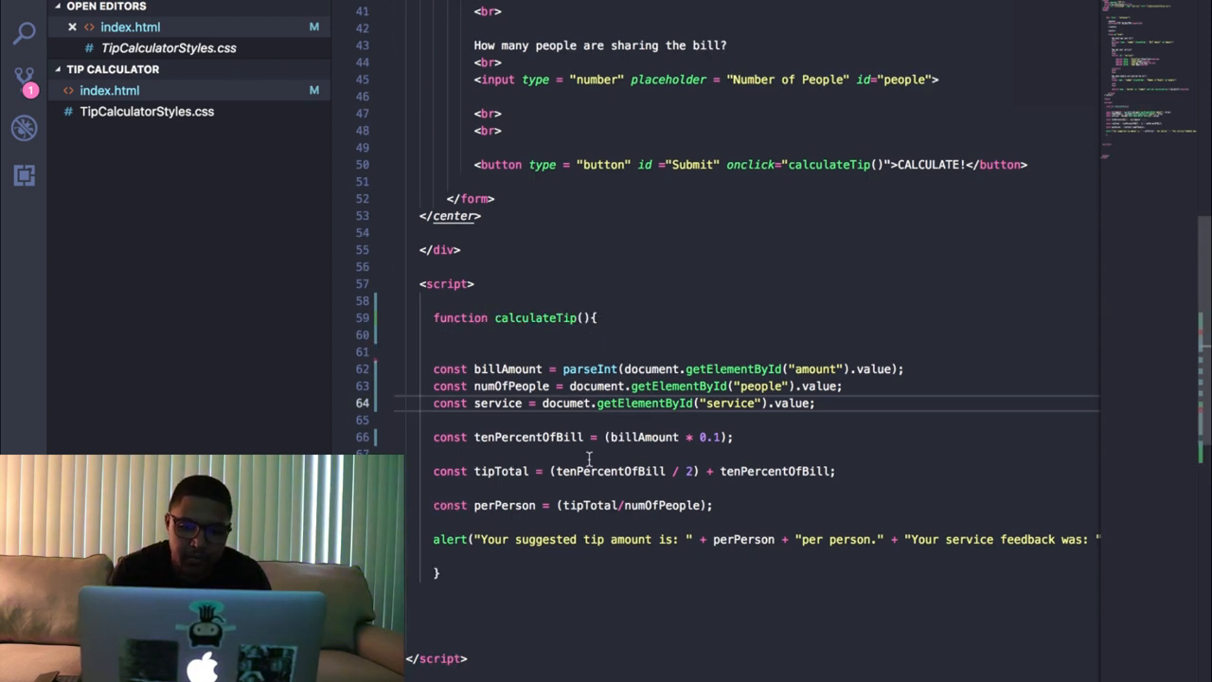
text(n)
key(super+s)
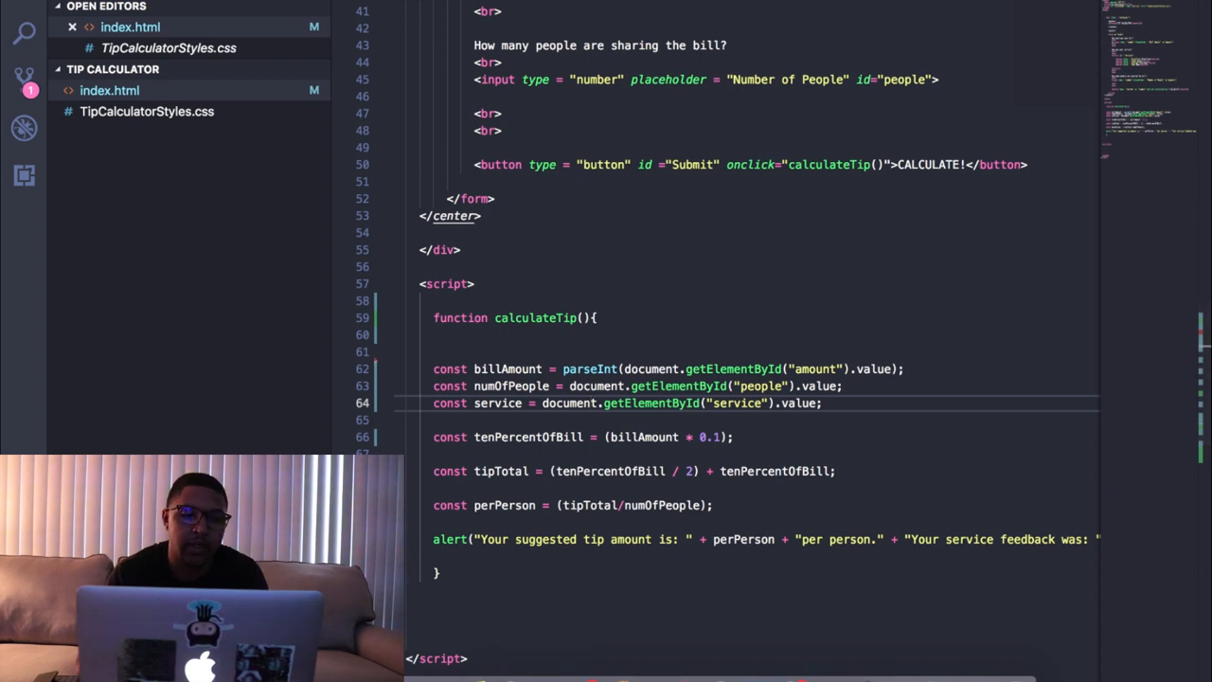
Step: Reload the page in Chrome and calculate a 100 bill, Good service, 4 people for a 3.75 tip alert
key(super+Tab)
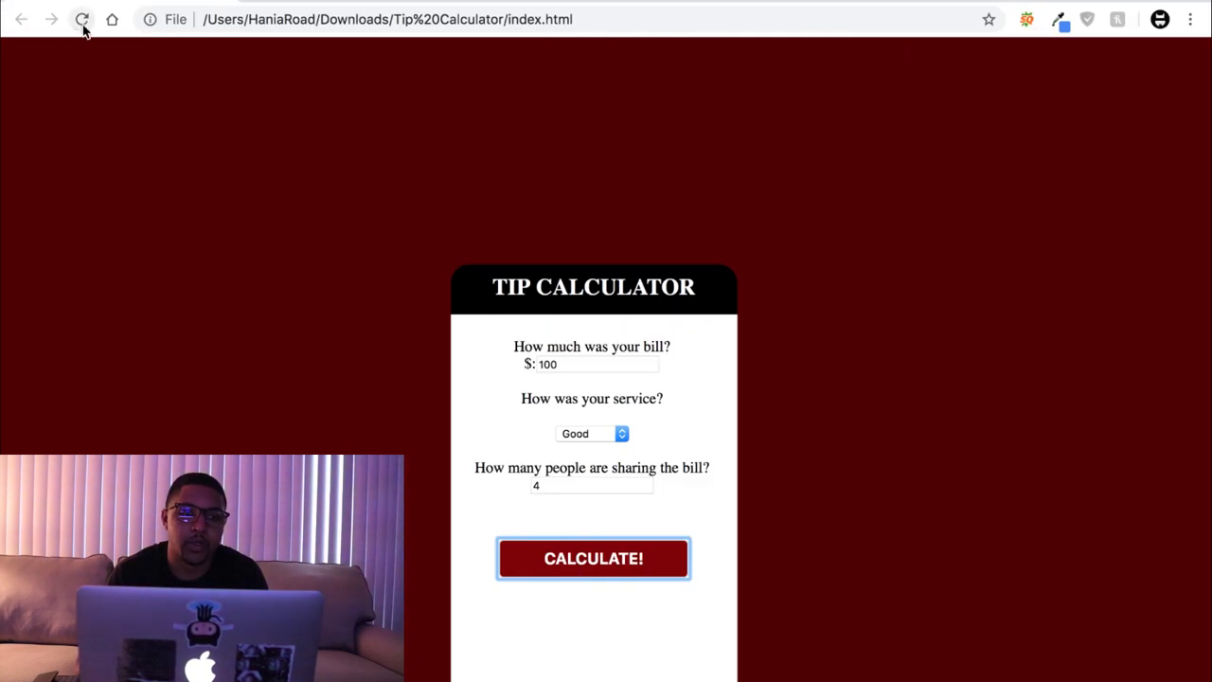
click(83, 21)
click(621, 364)
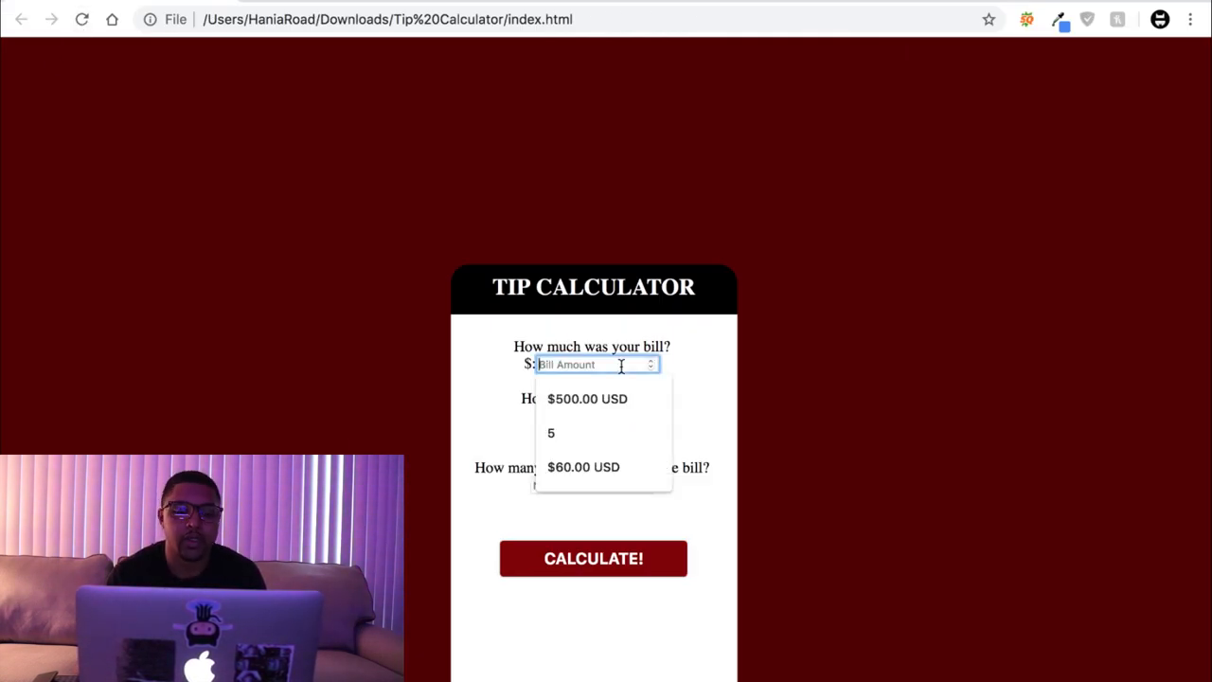
text(100)
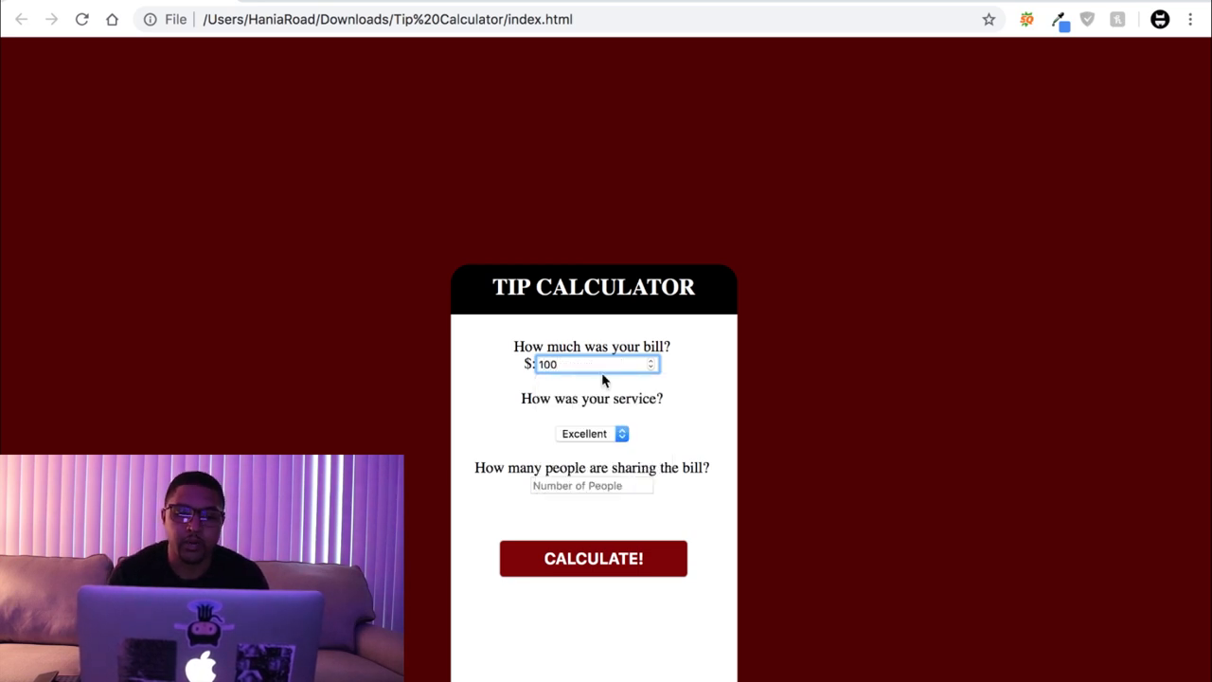
click(589, 437)
click(610, 433)
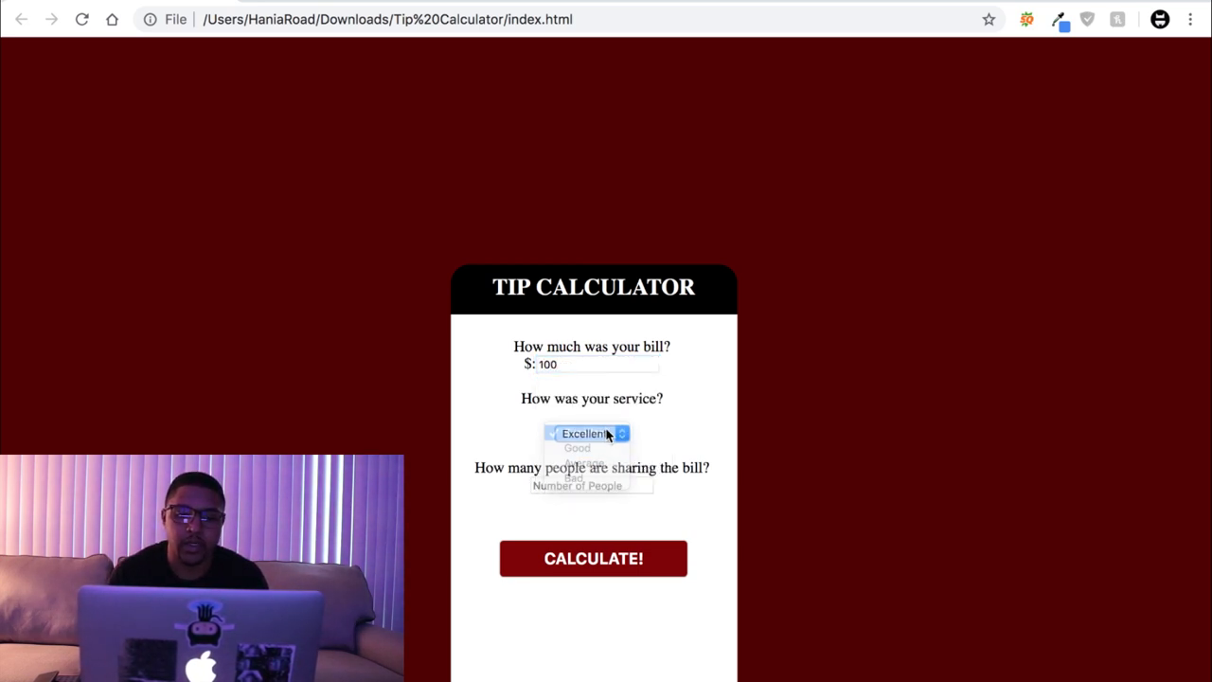
click(606, 446)
click(605, 486)
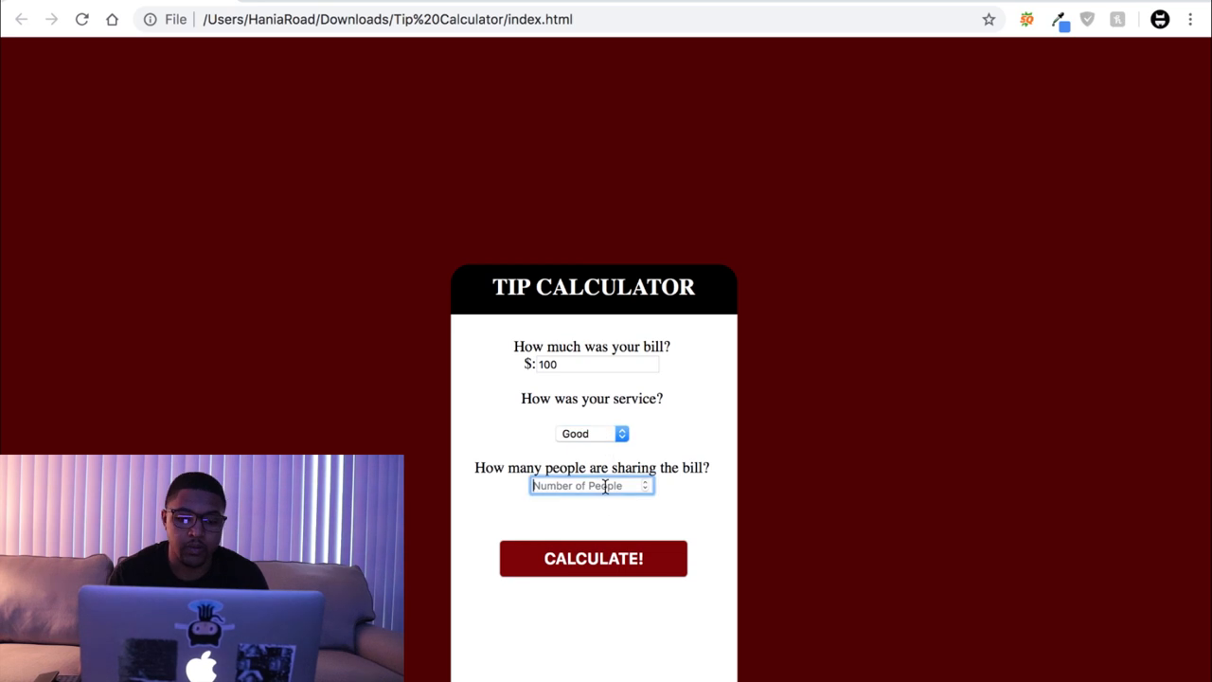
text(4)
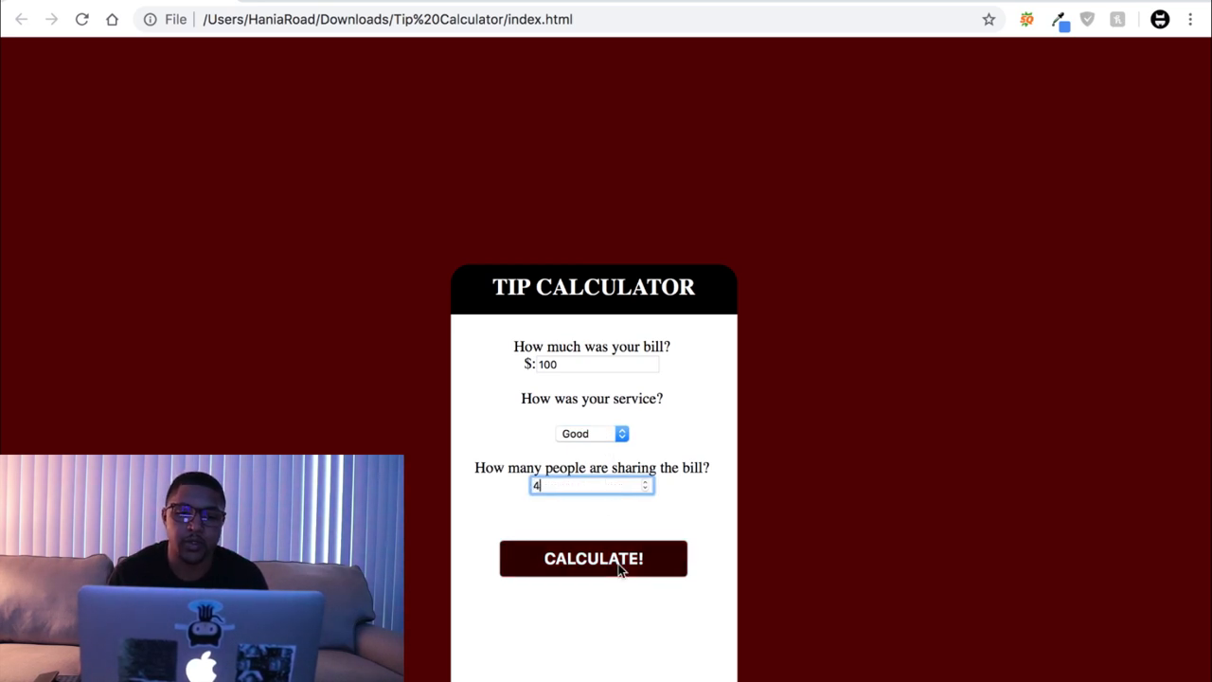
click(620, 566)
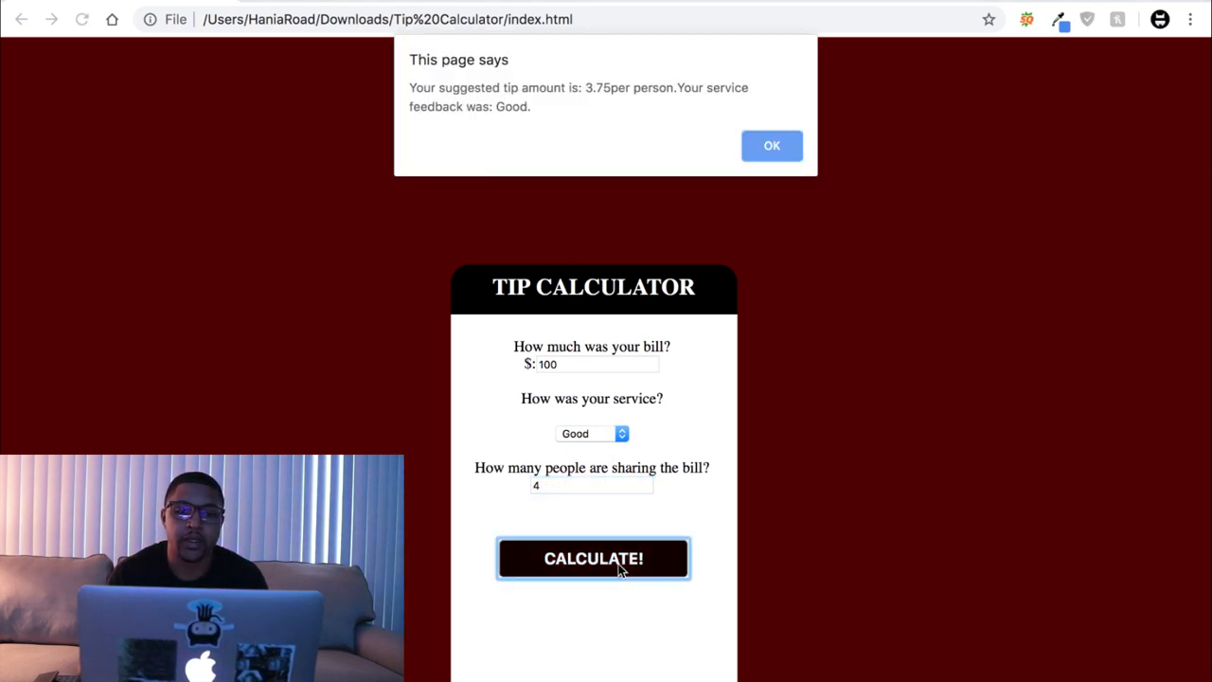